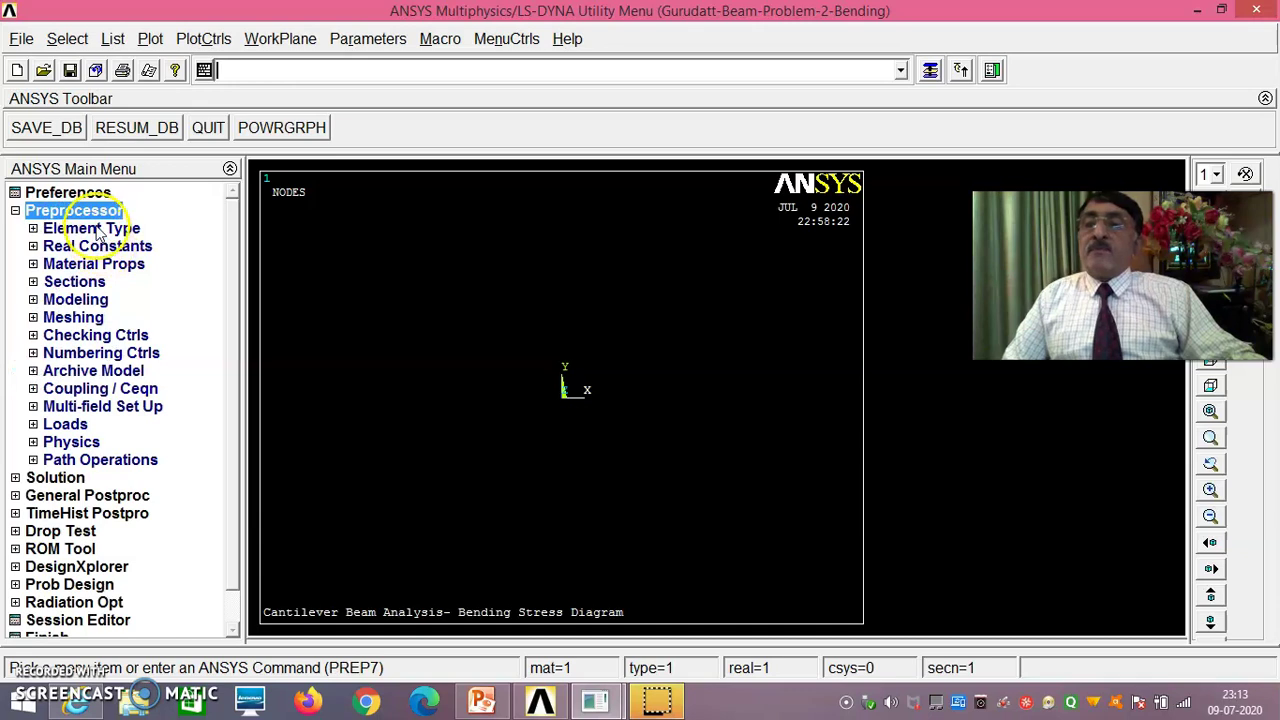
Step: Add BEAM188 (Beam 2 node 188) as element type 1
click(126, 248)
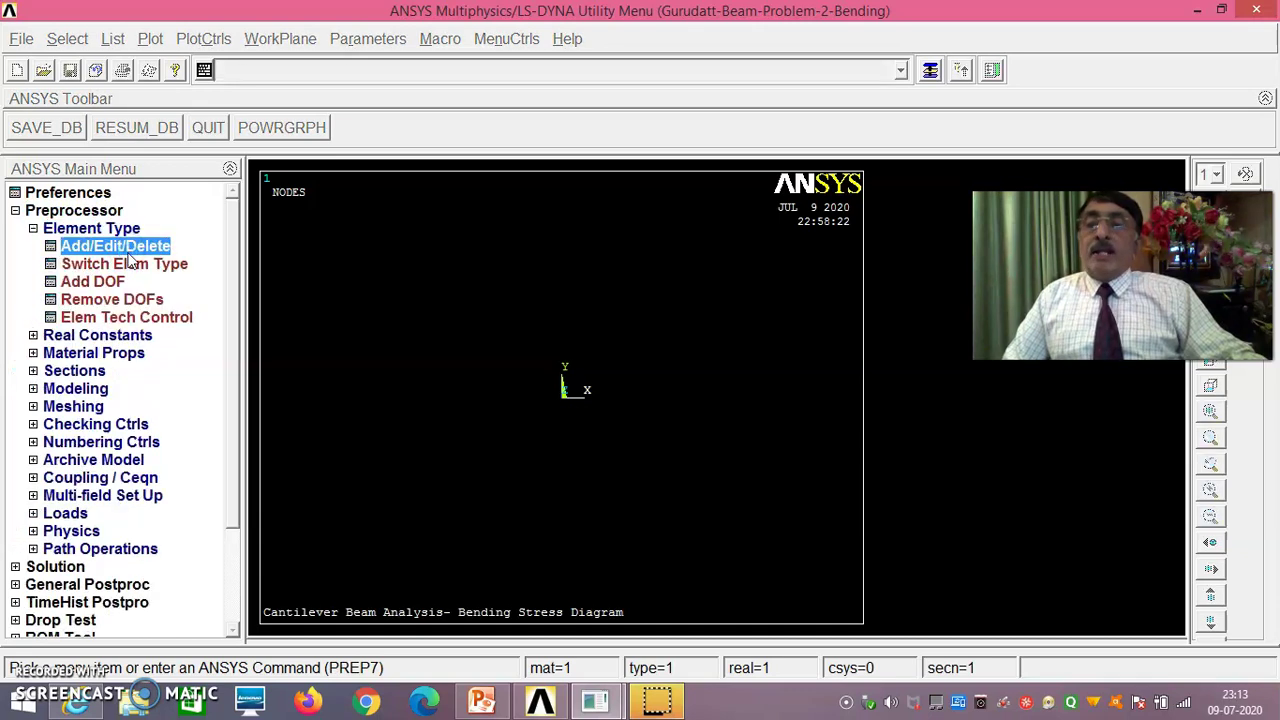
click(140, 481)
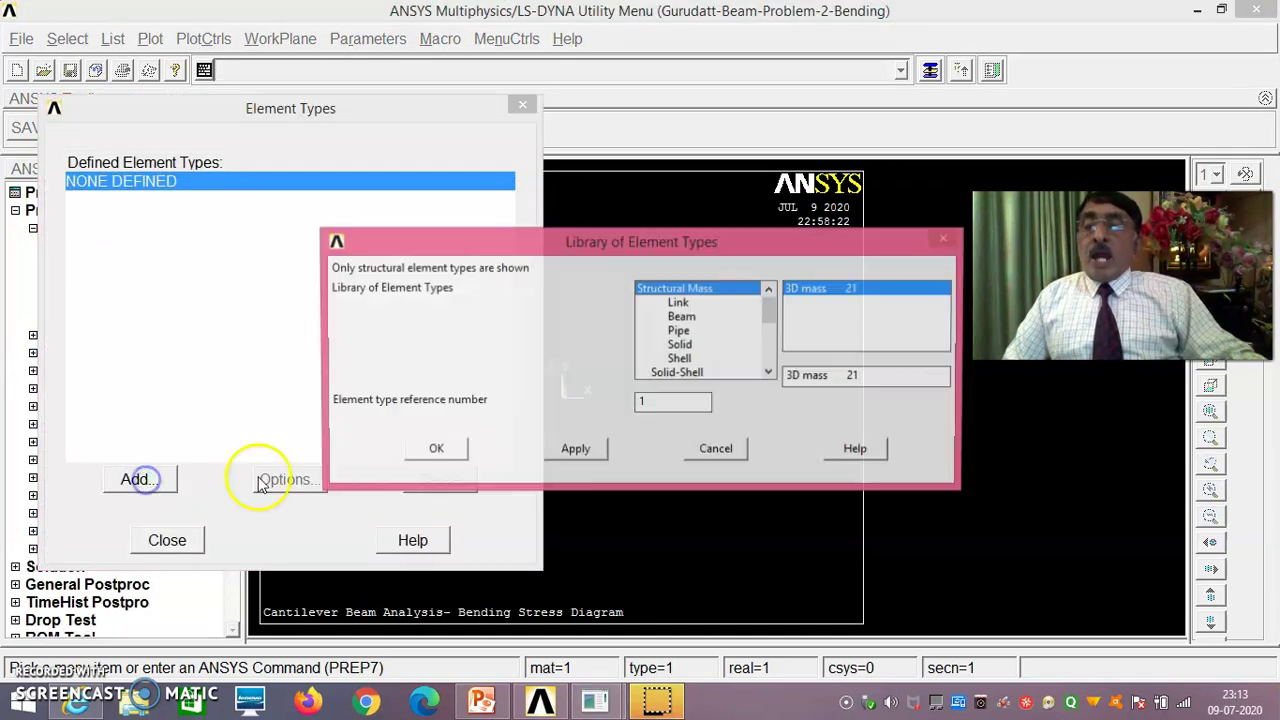
click(702, 316)
click(805, 303)
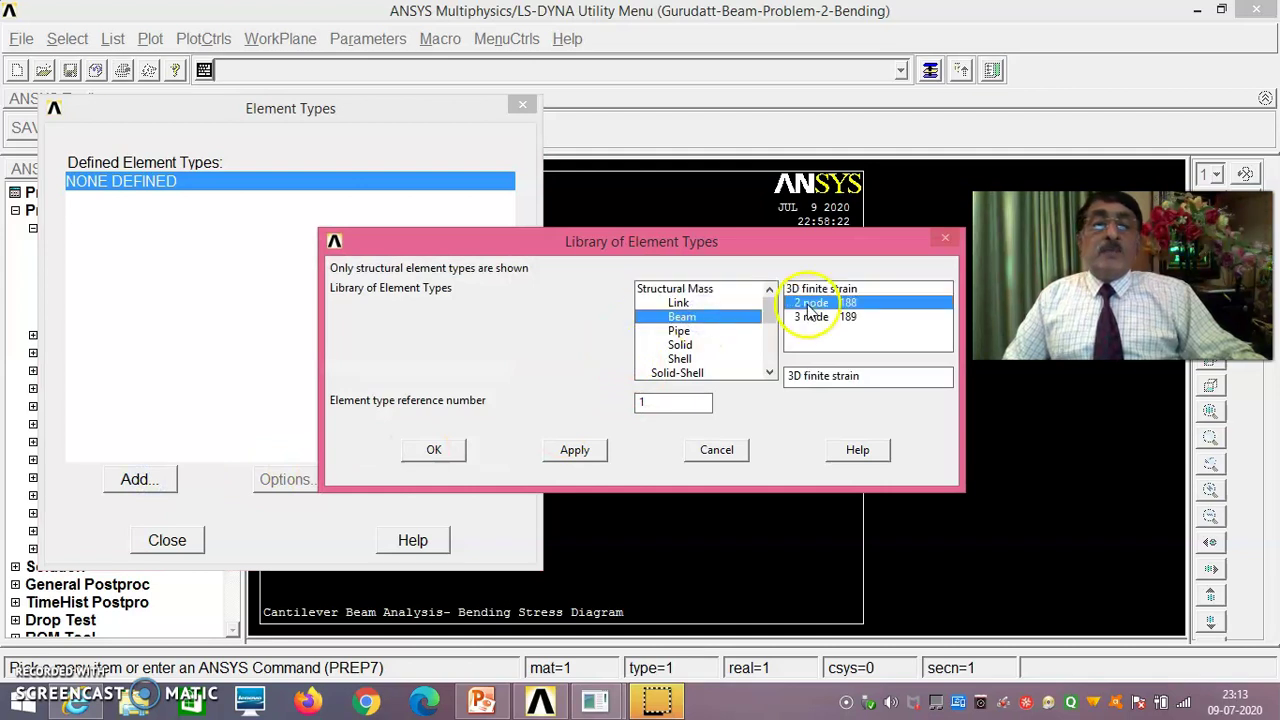
click(445, 449)
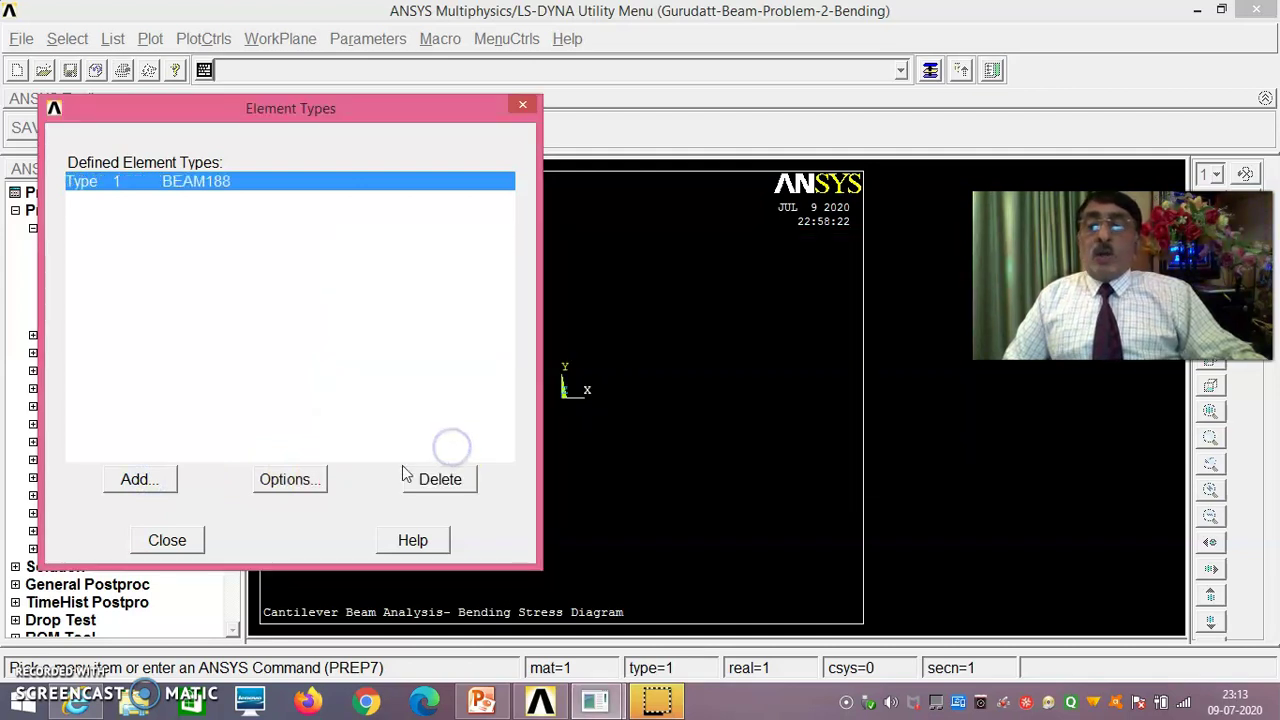
click(168, 539)
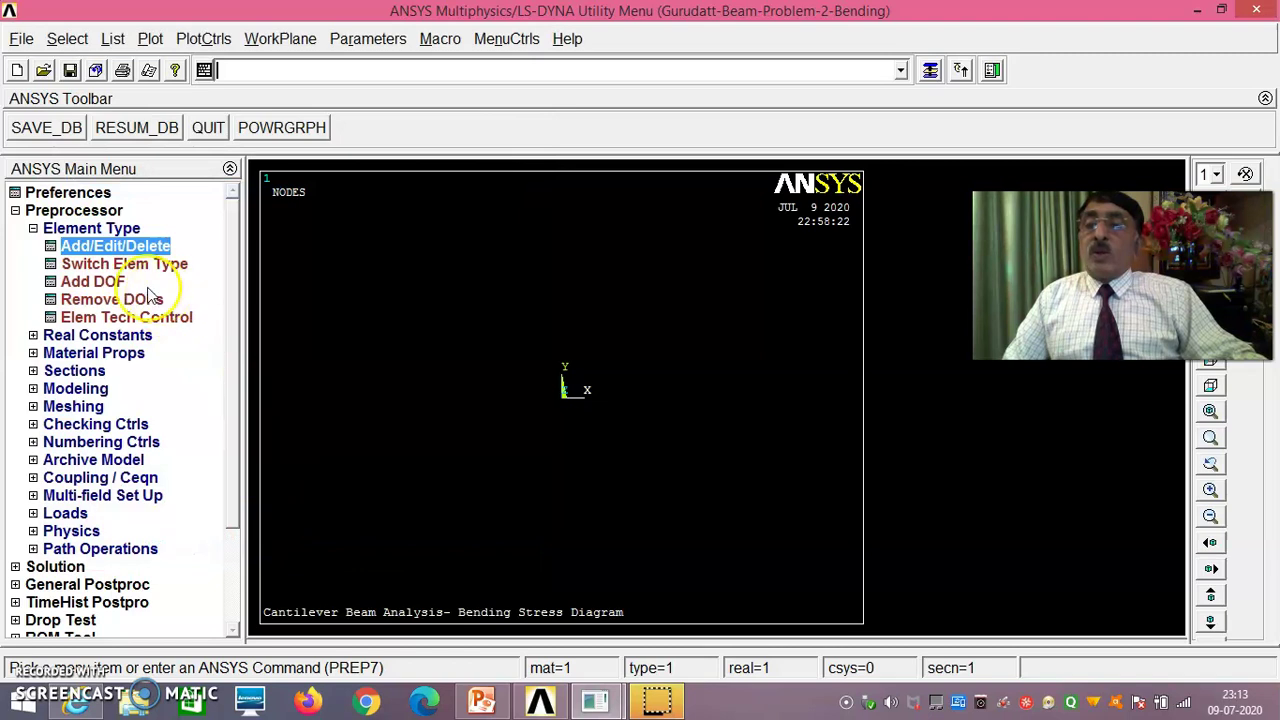
Step: Start a Structural > Linear > Elastic > Isotropic material model for material 1
click(118, 354)
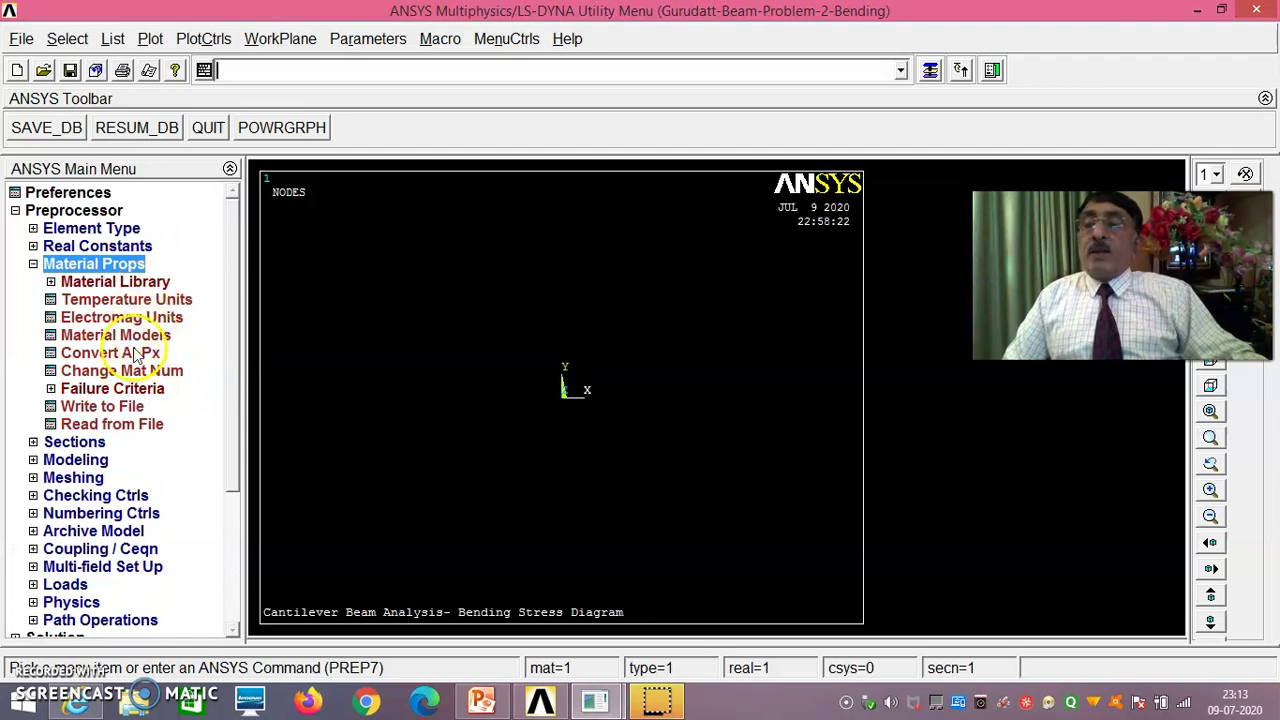
click(140, 335)
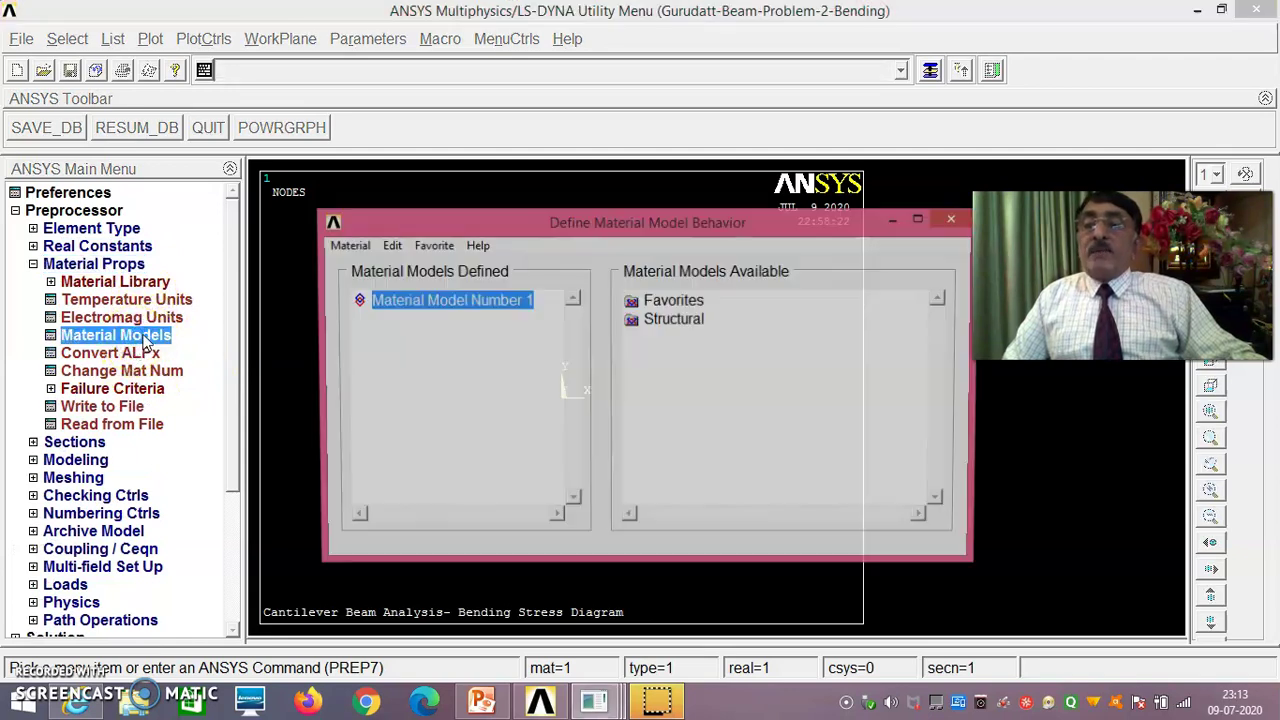
double_click(680, 319)
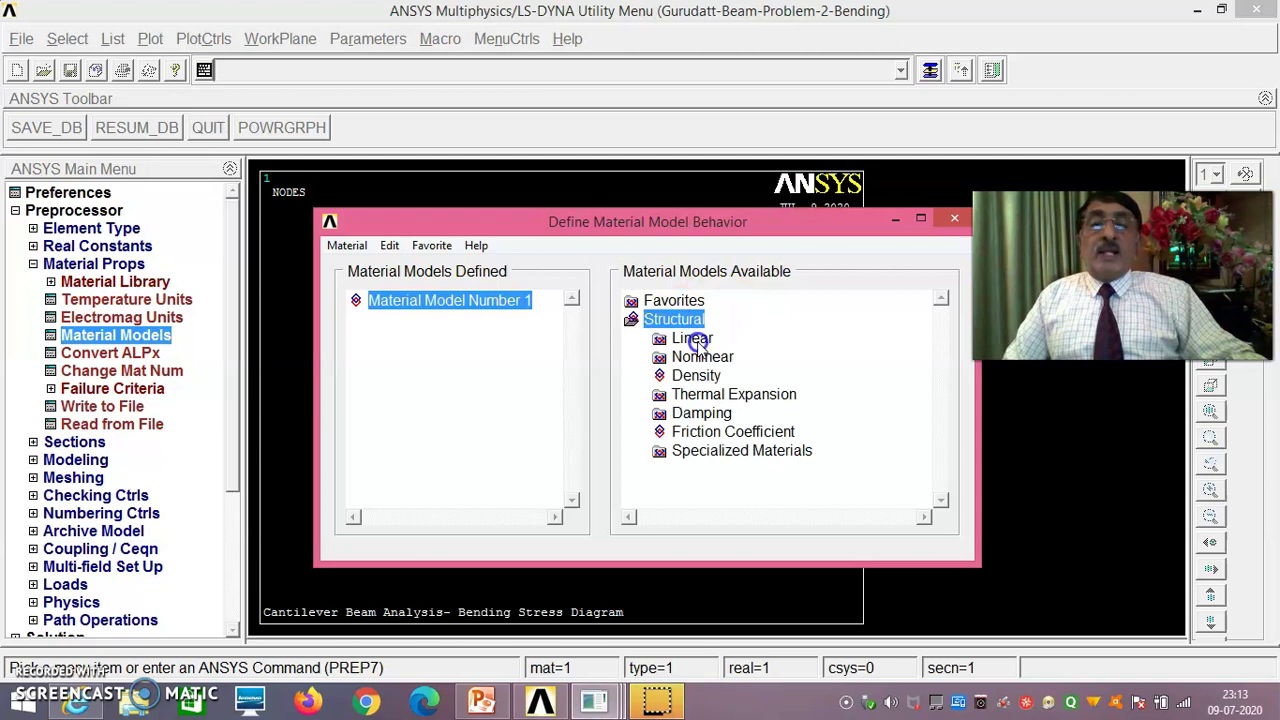
double_click(695, 340)
double_click(720, 357)
click(758, 378)
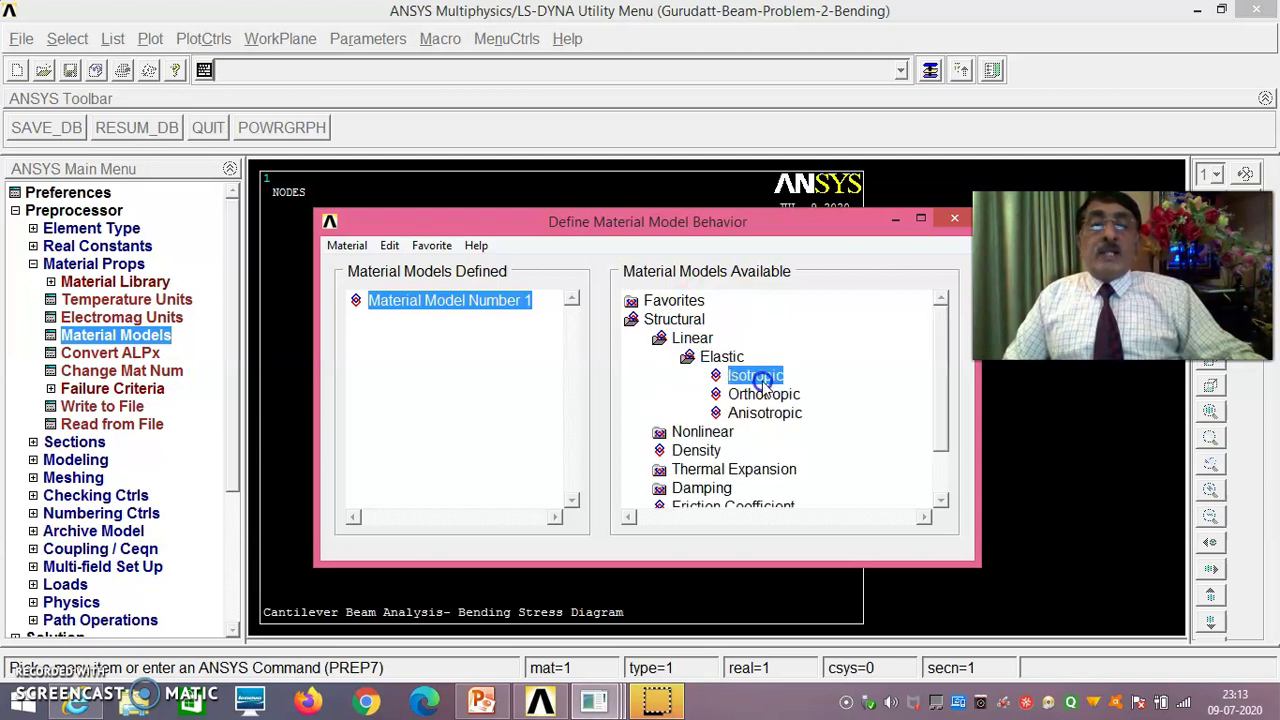
double_click(758, 377)
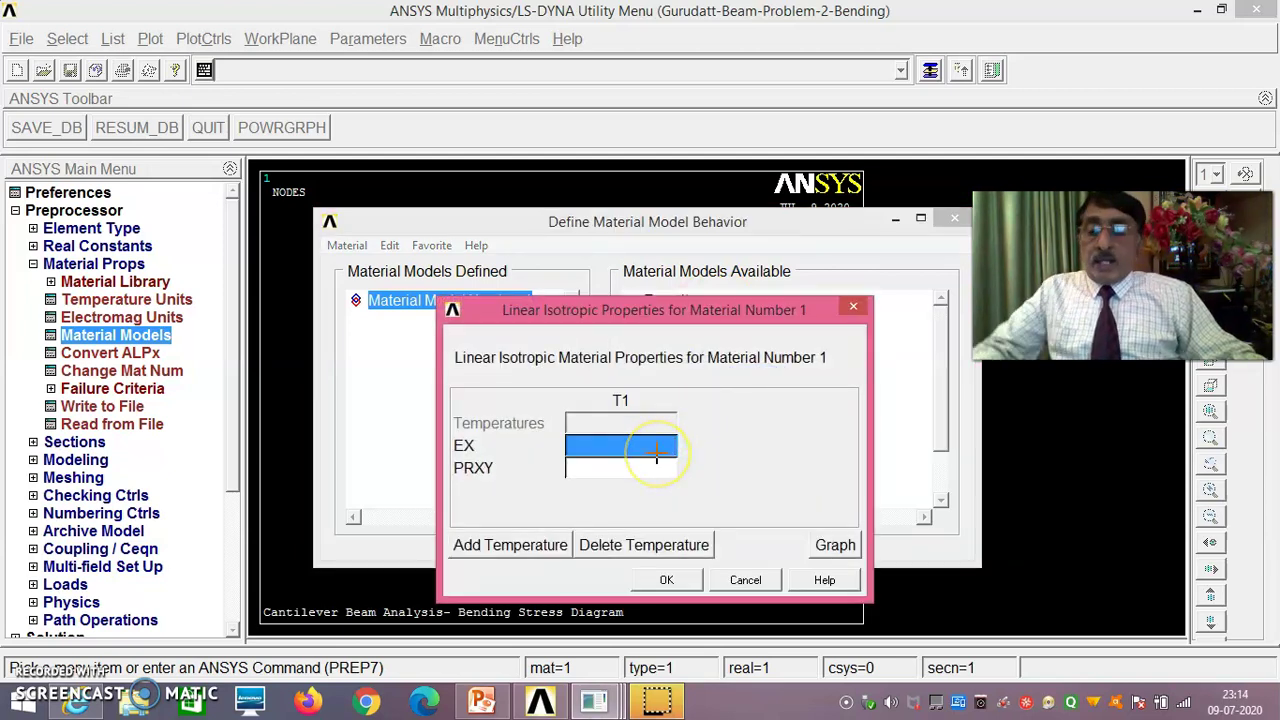
Step: Enter EX 210e9 and PRXY 0.27, then close the material models window
text(210e9)
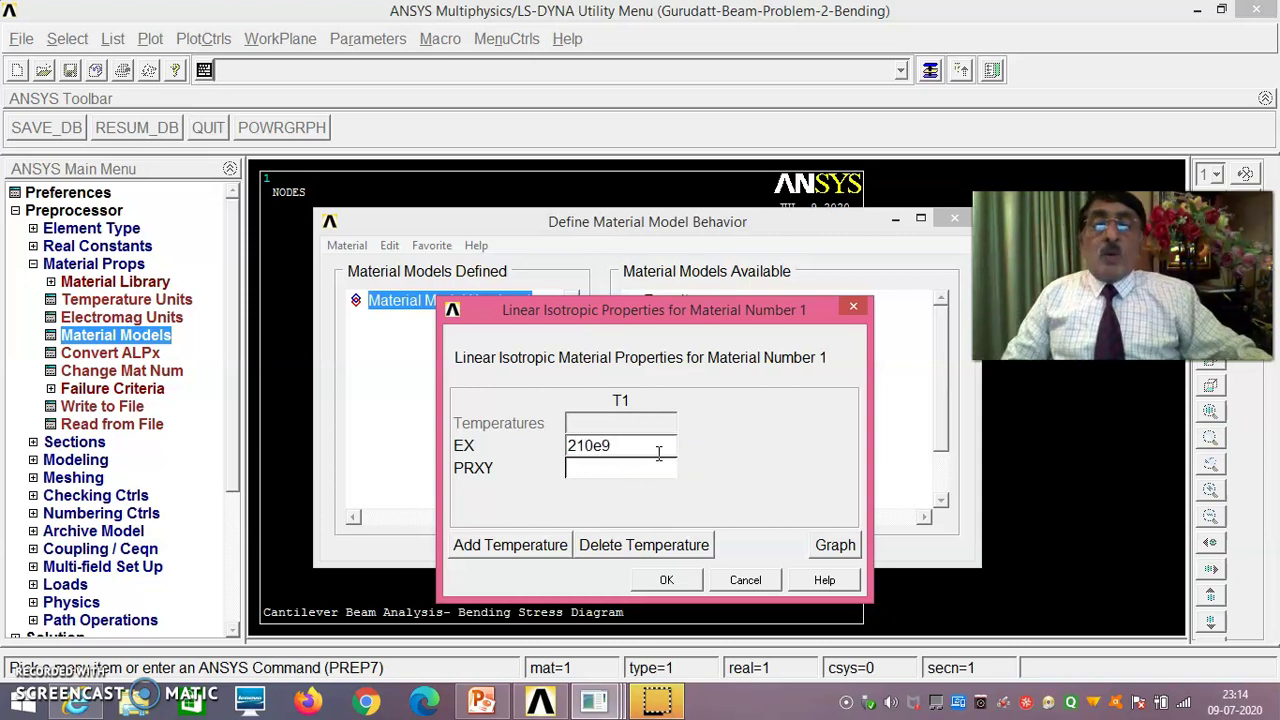
click(613, 474)
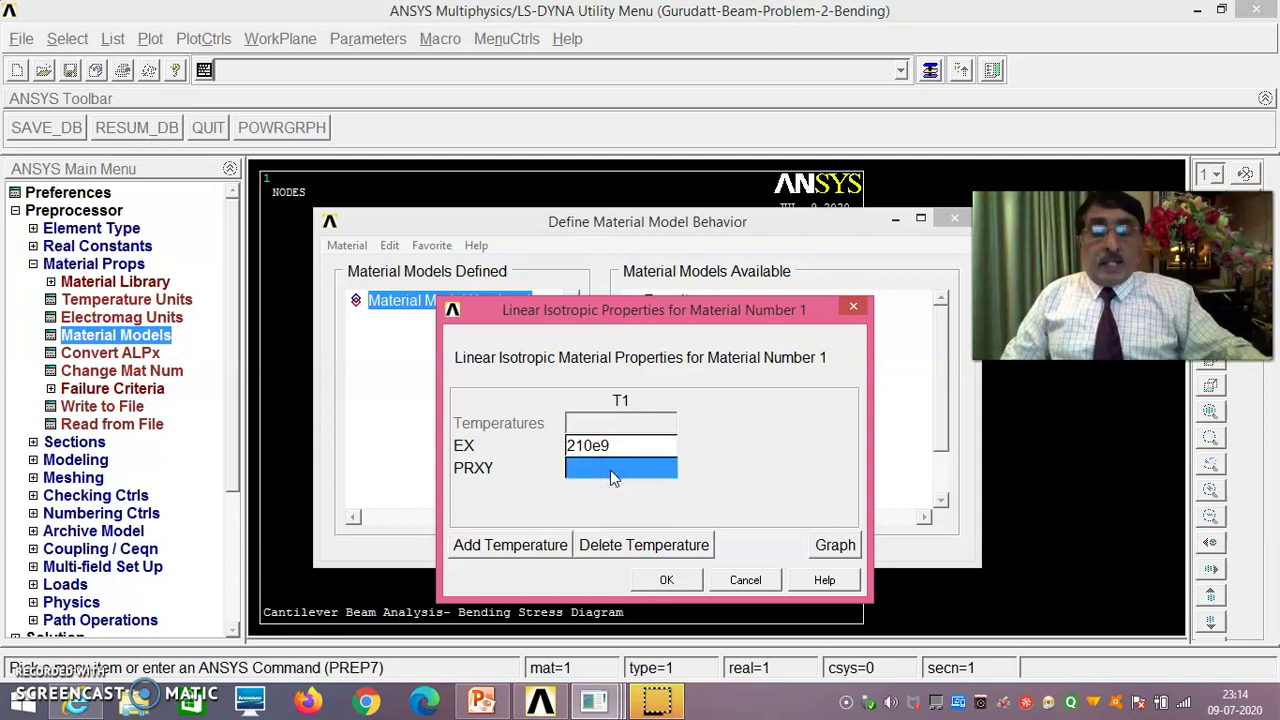
text(0.27)
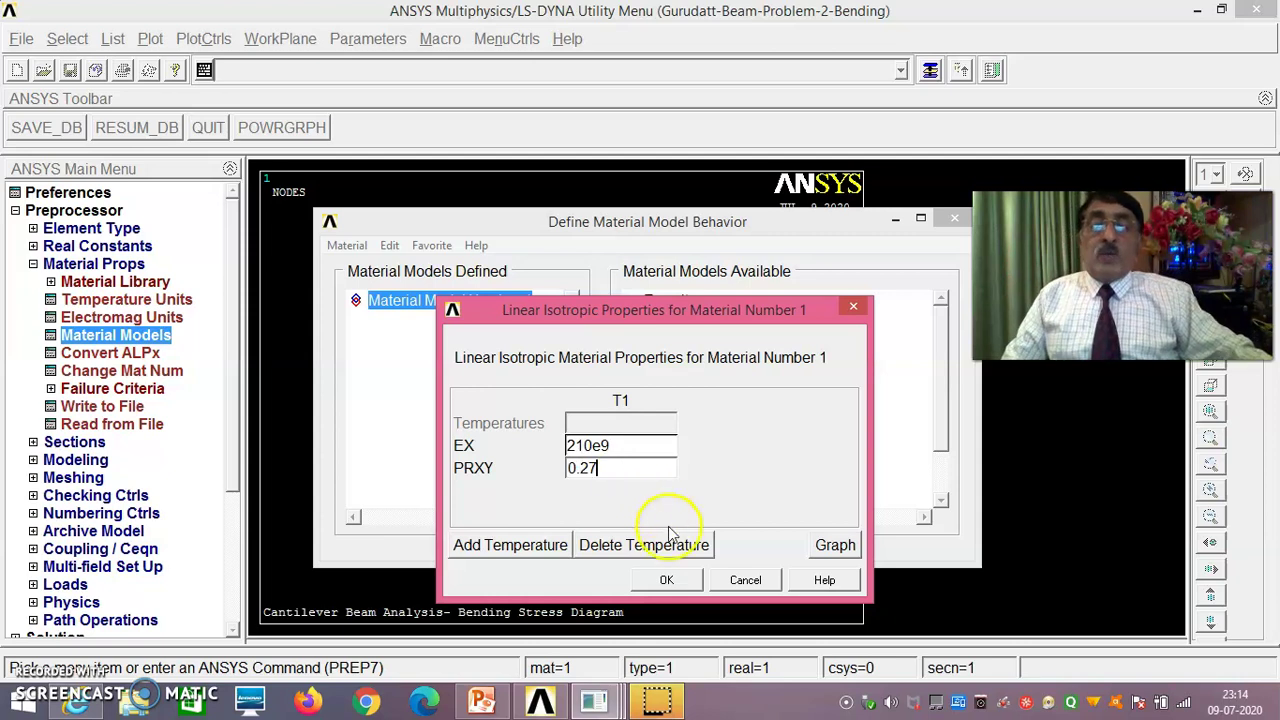
click(668, 581)
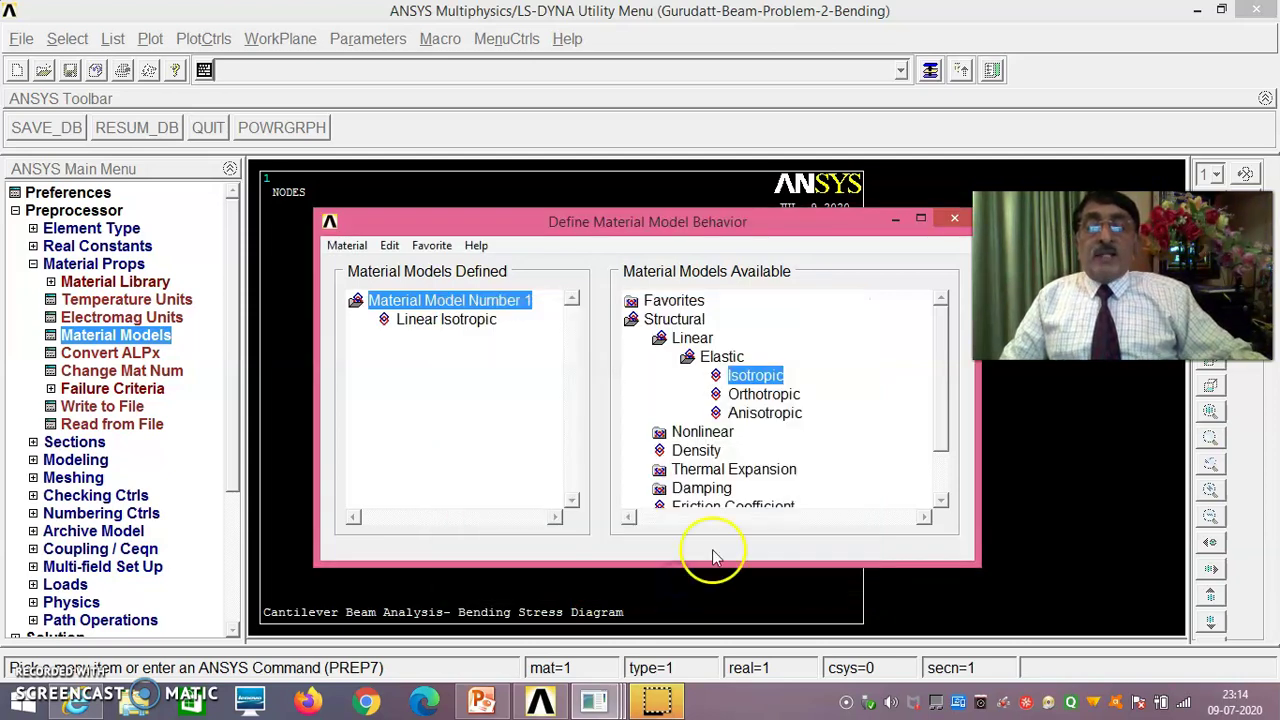
click(347, 245)
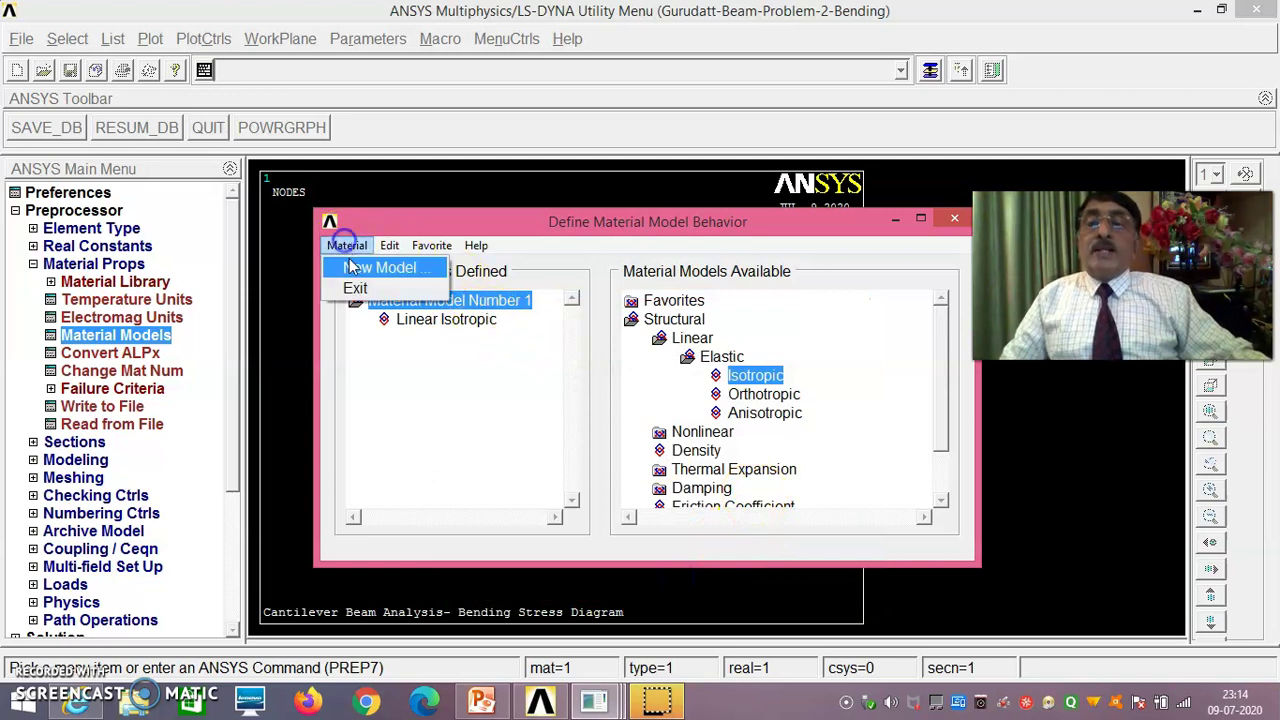
click(354, 287)
click(76, 442)
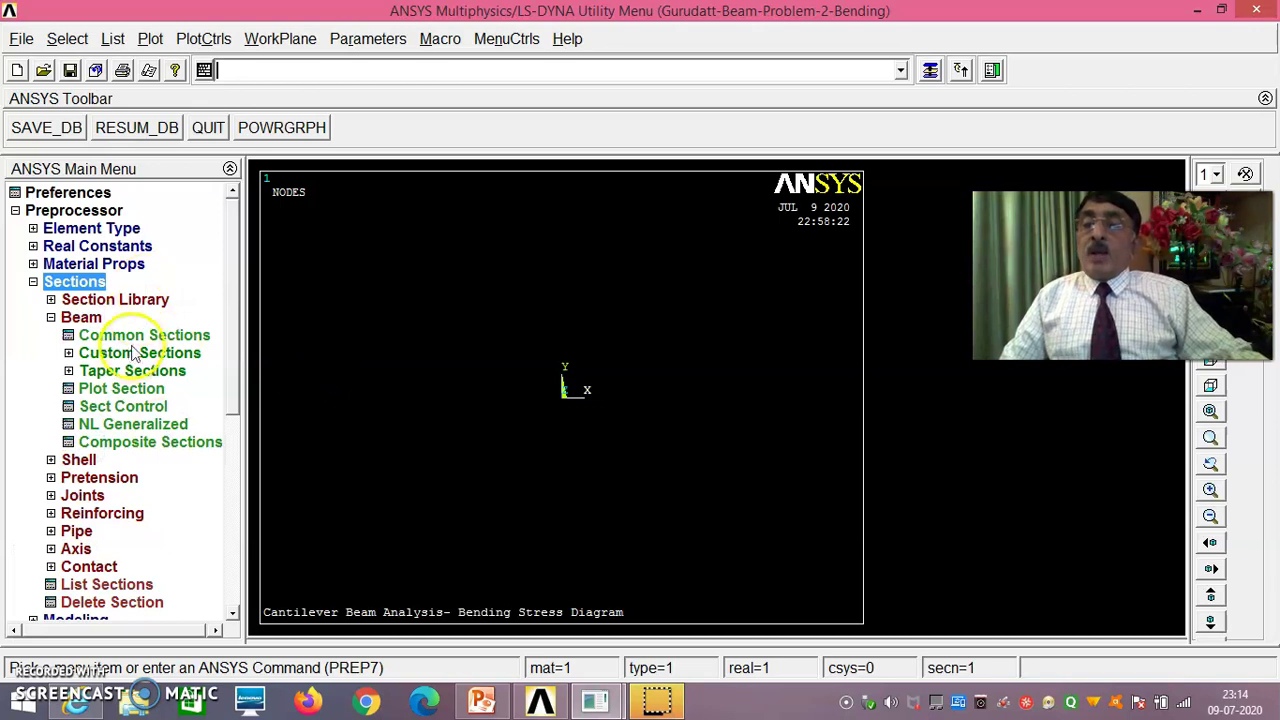
Step: Create rectangular beam section 1 with width B 0.2 and height H 0.3
click(140, 336)
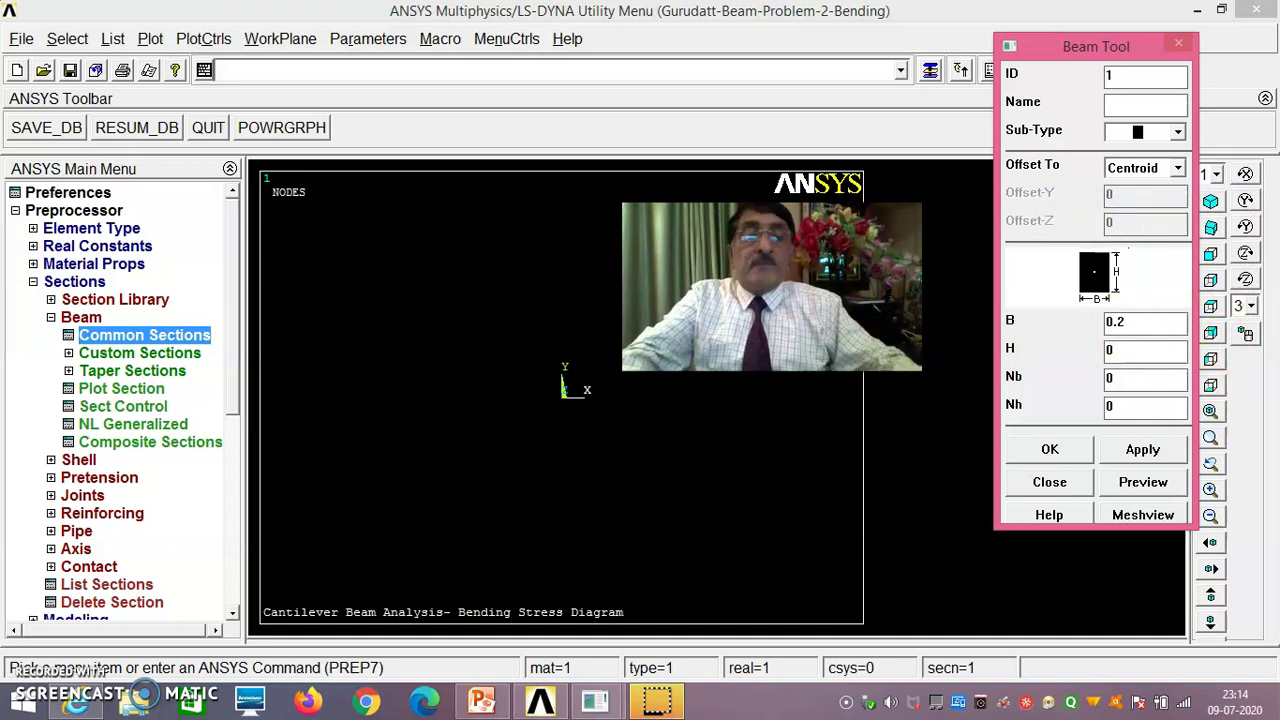
click(1122, 355)
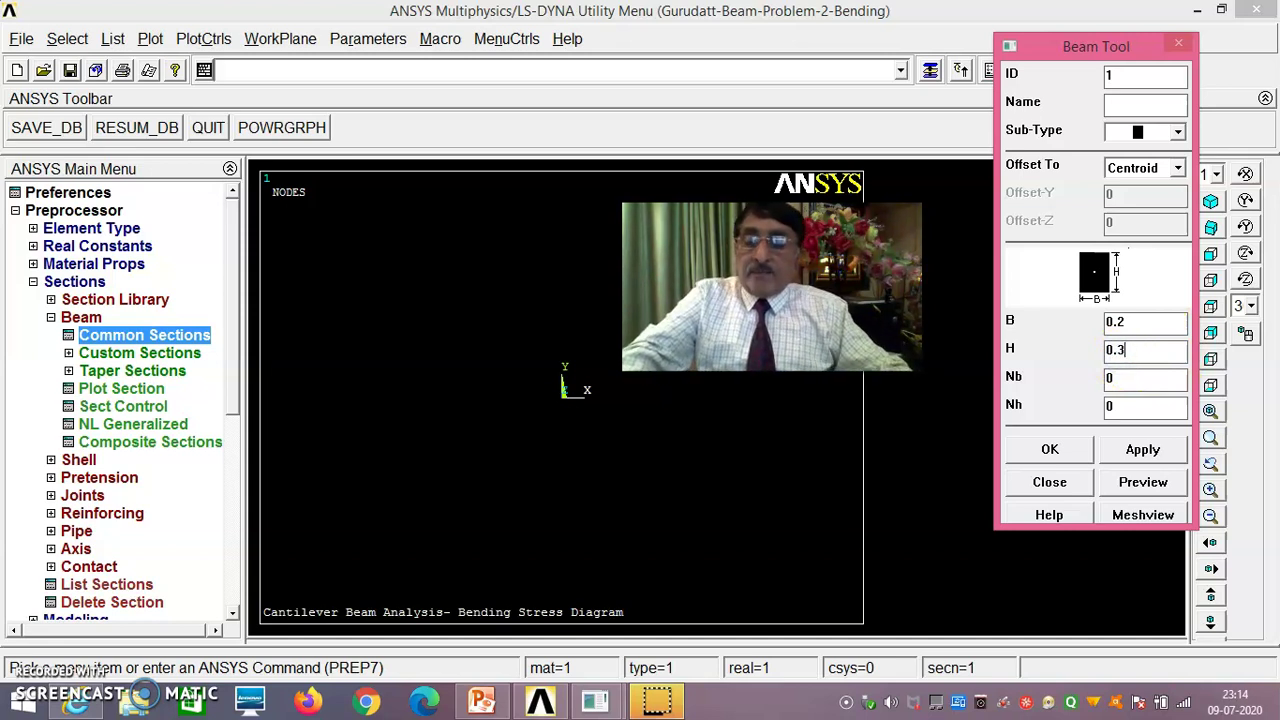
double_click(1118, 349)
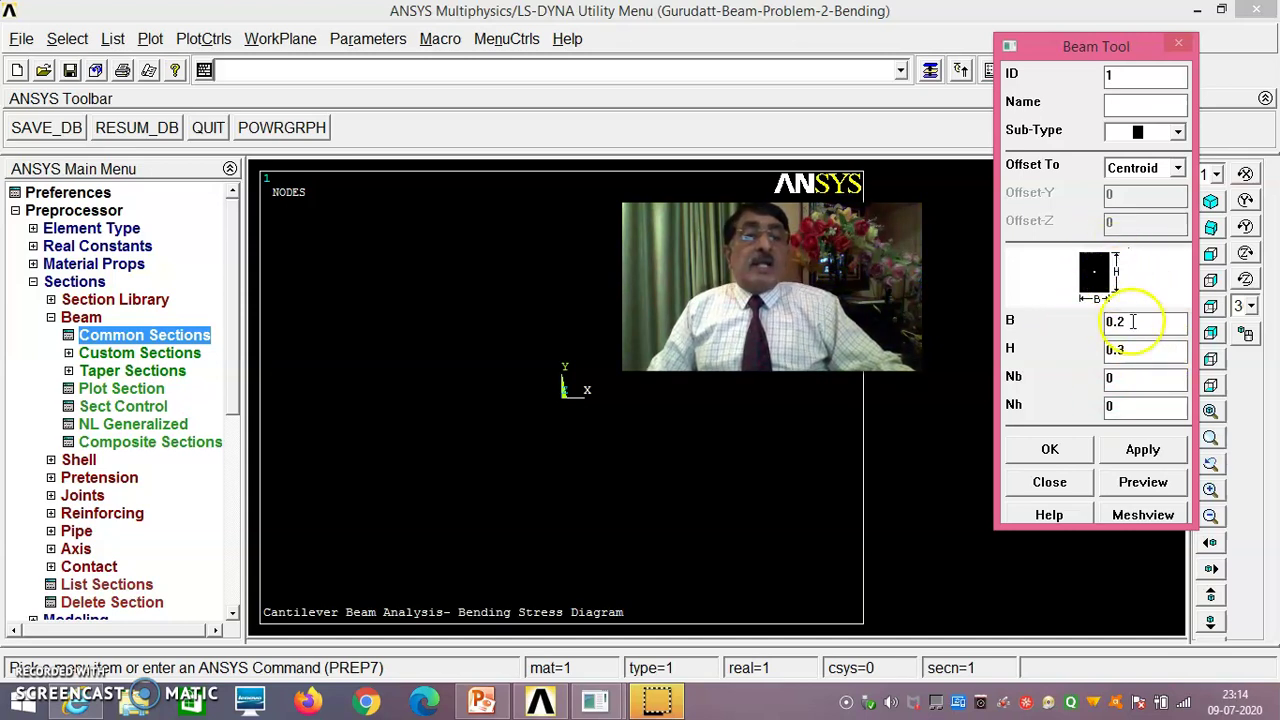
click(1058, 450)
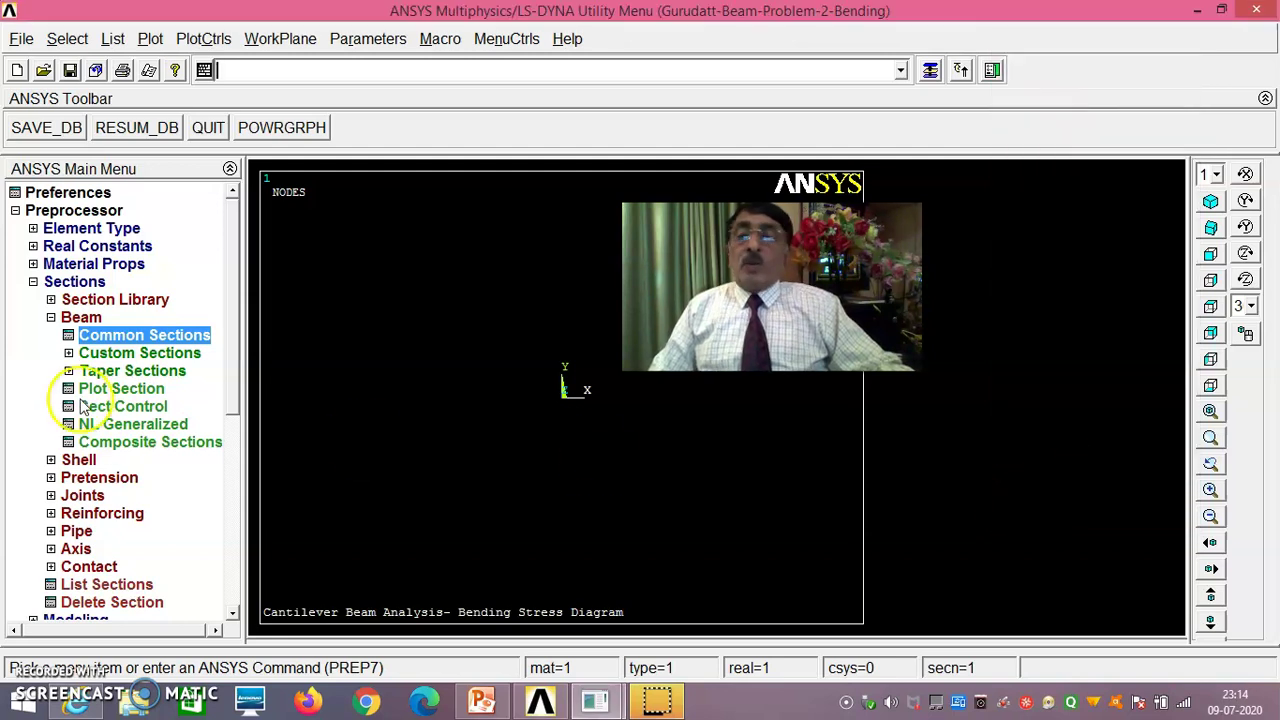
click(33, 281)
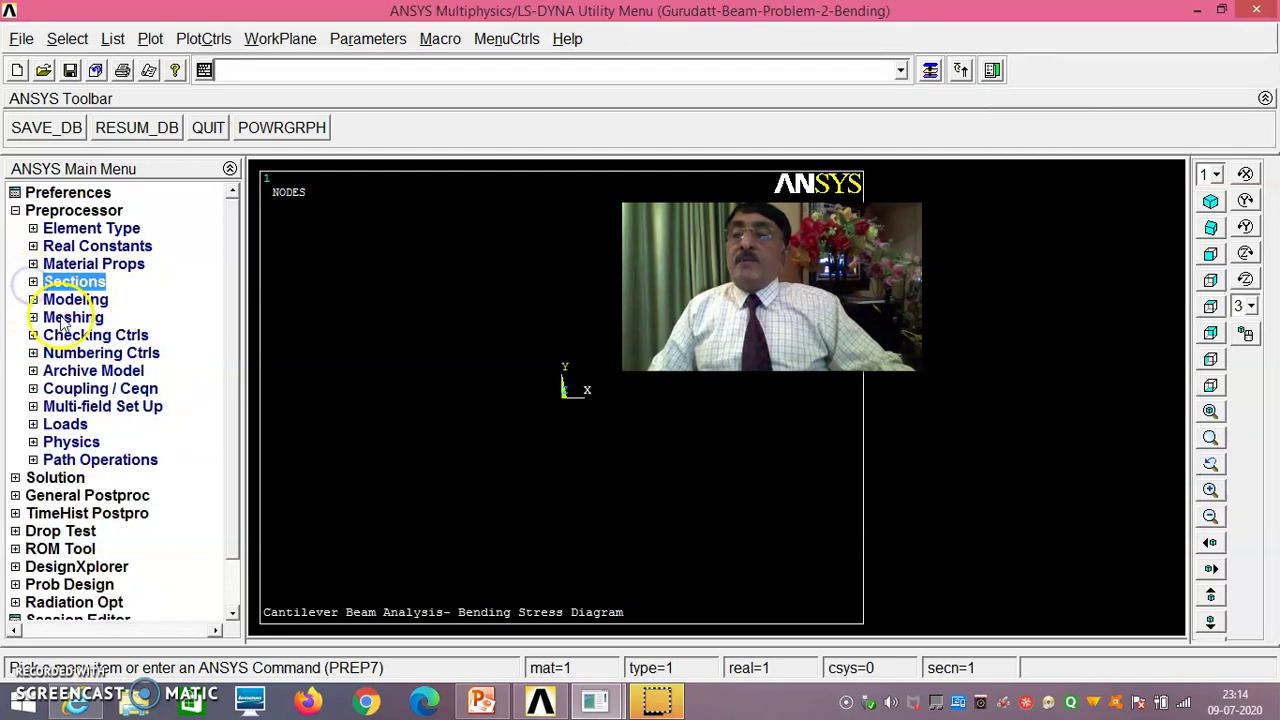
Step: Create keypoint 1 at the origin
click(75, 301)
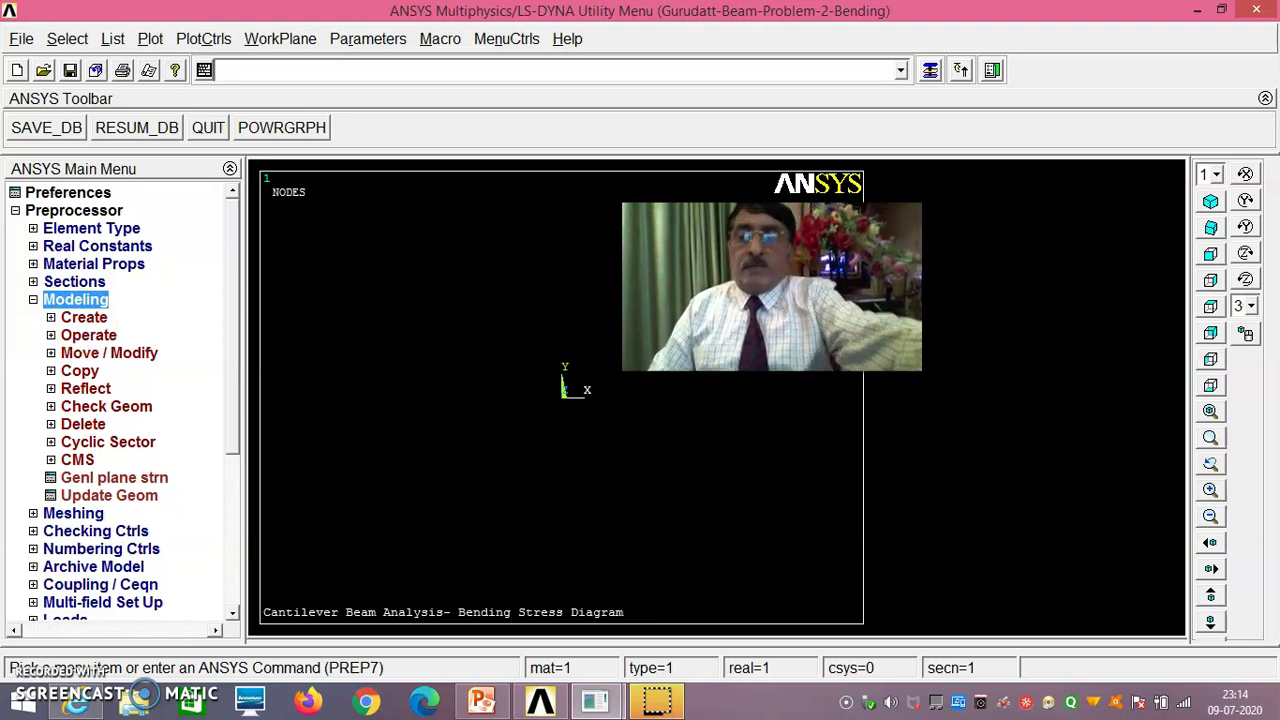
click(88, 318)
click(105, 336)
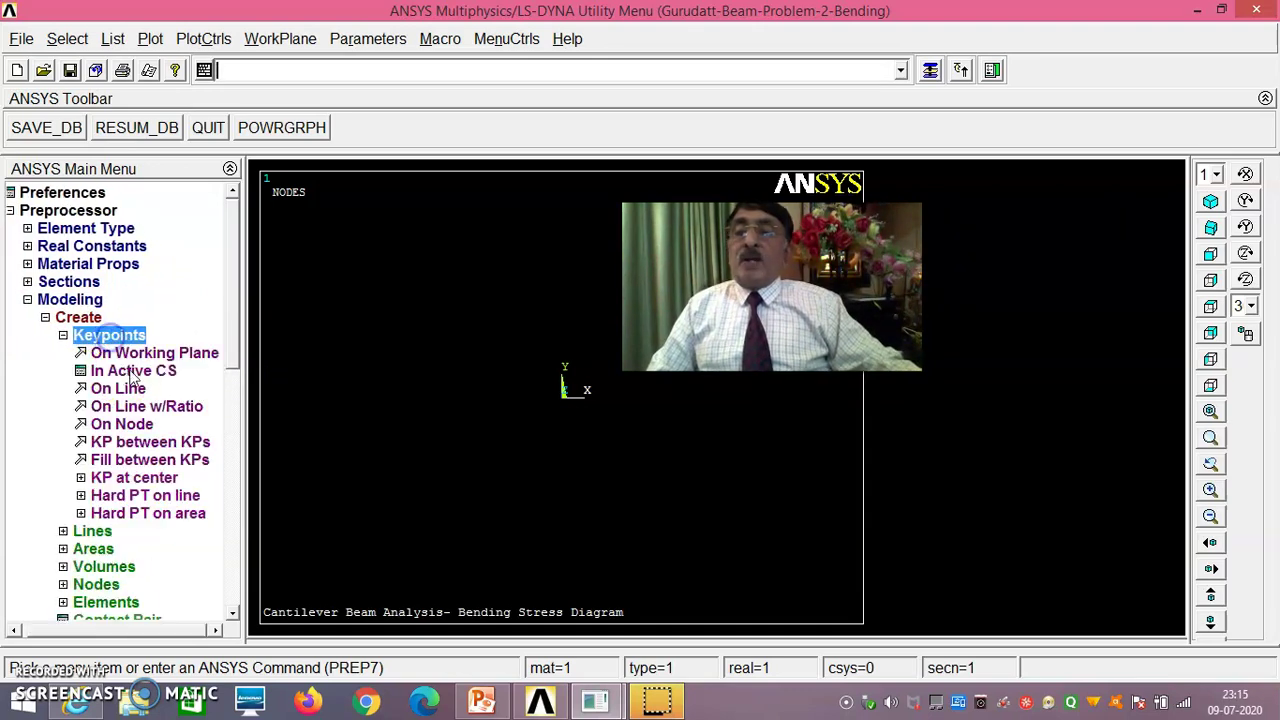
click(140, 371)
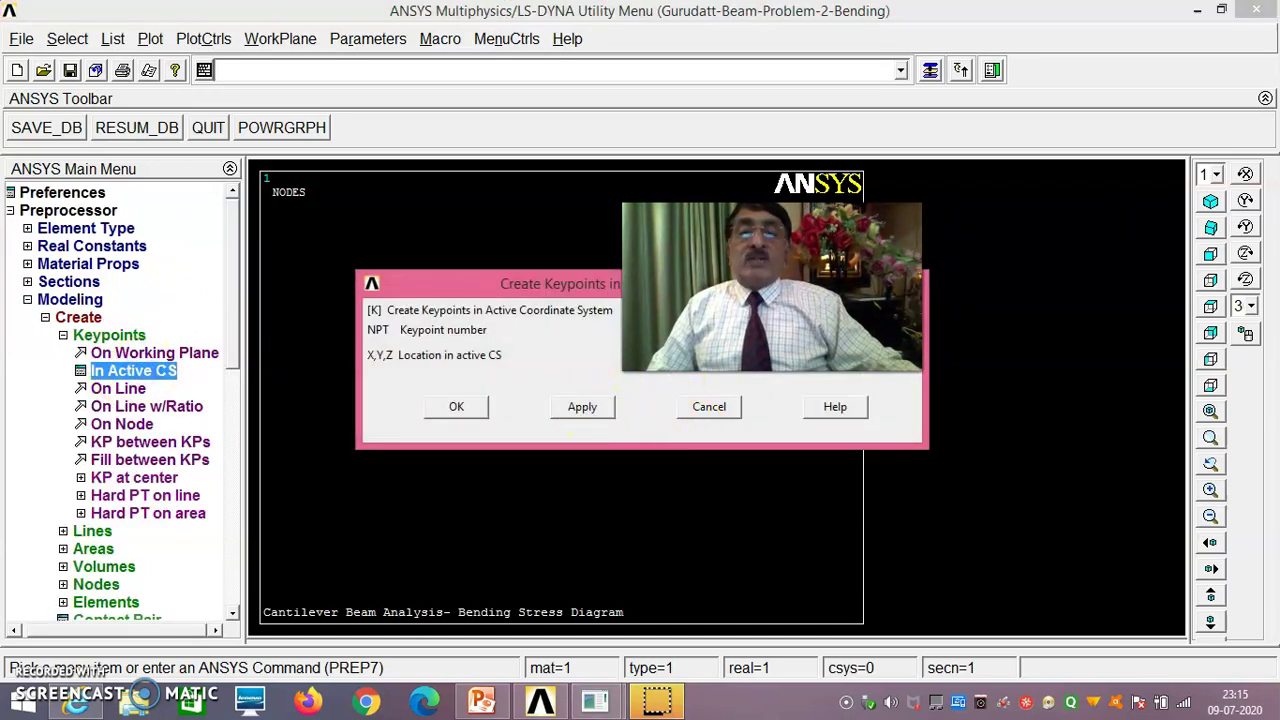
text(1)
click(702, 362)
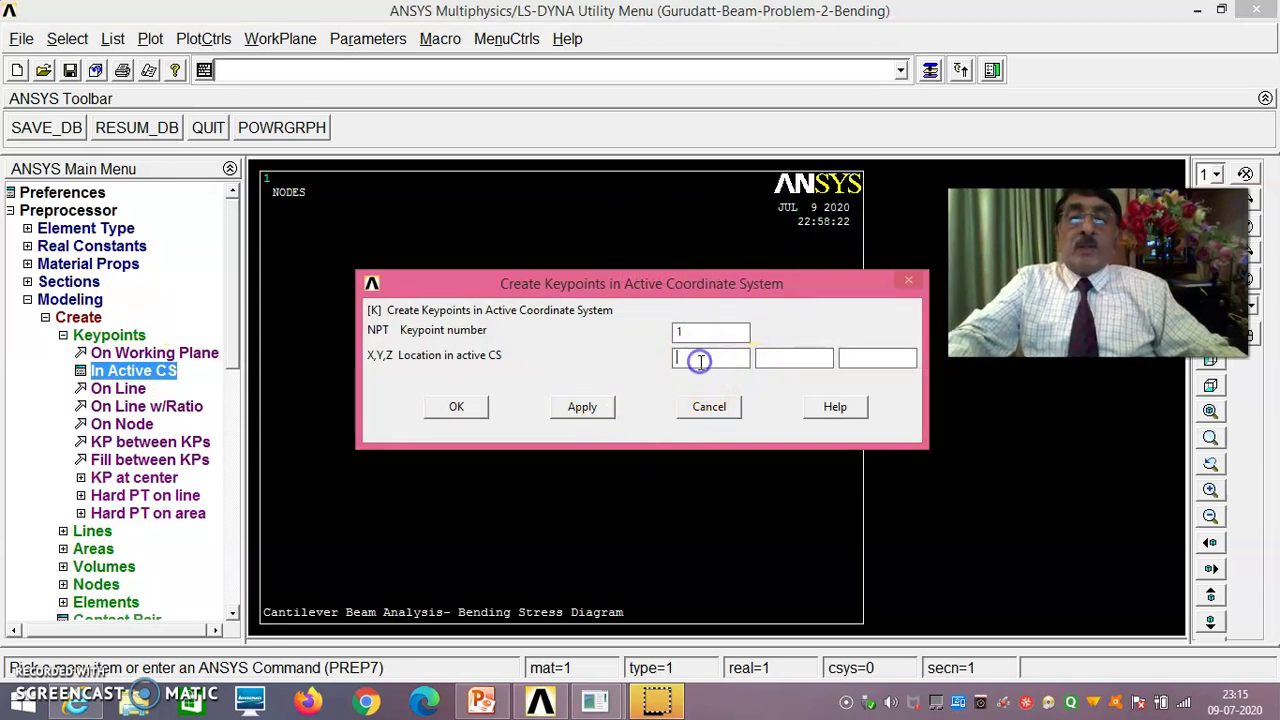
click(871, 358)
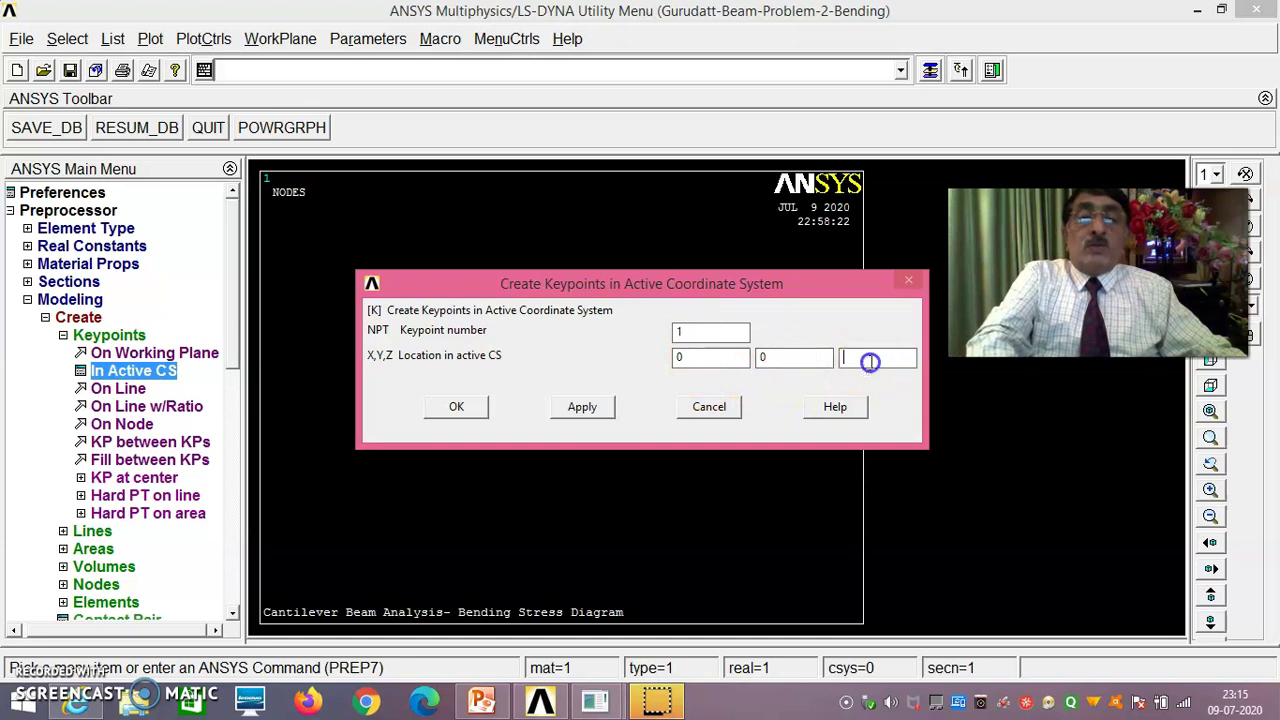
click(583, 407)
Step: Add keypoint 2 at x = 5 and keypoint 3 at (5, -1, 0)
click(688, 331)
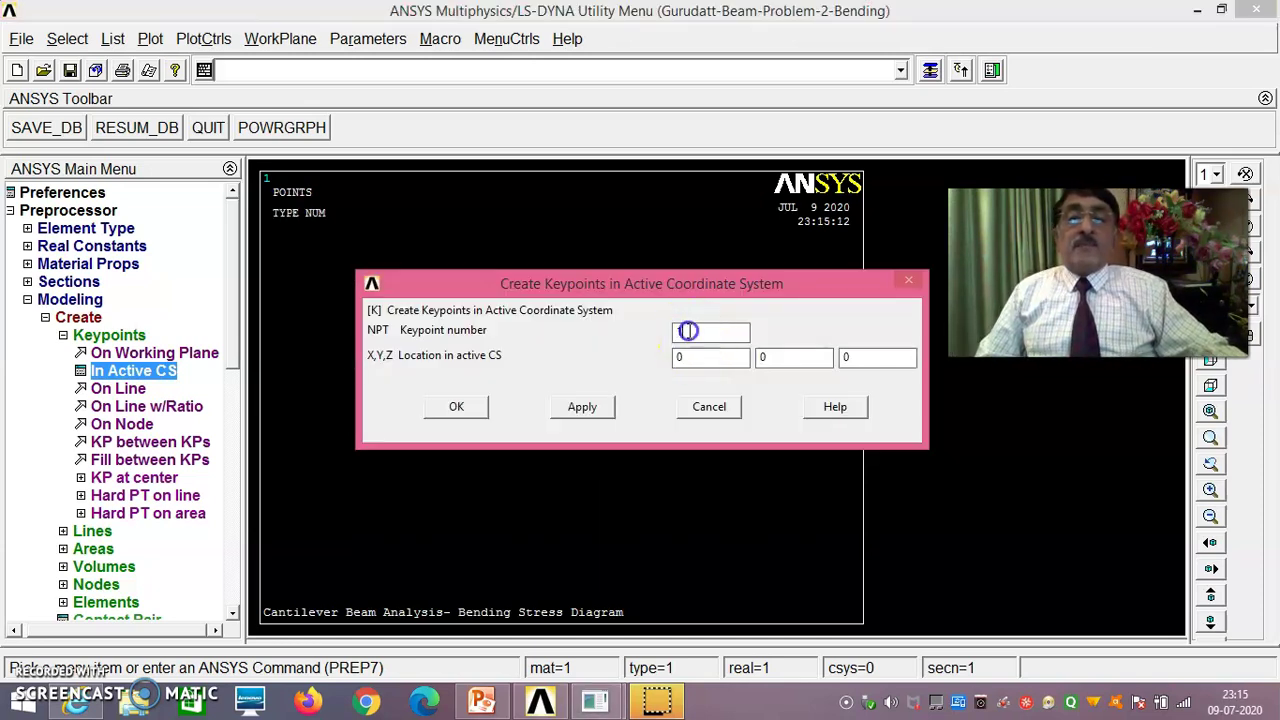
text(2)
click(709, 363)
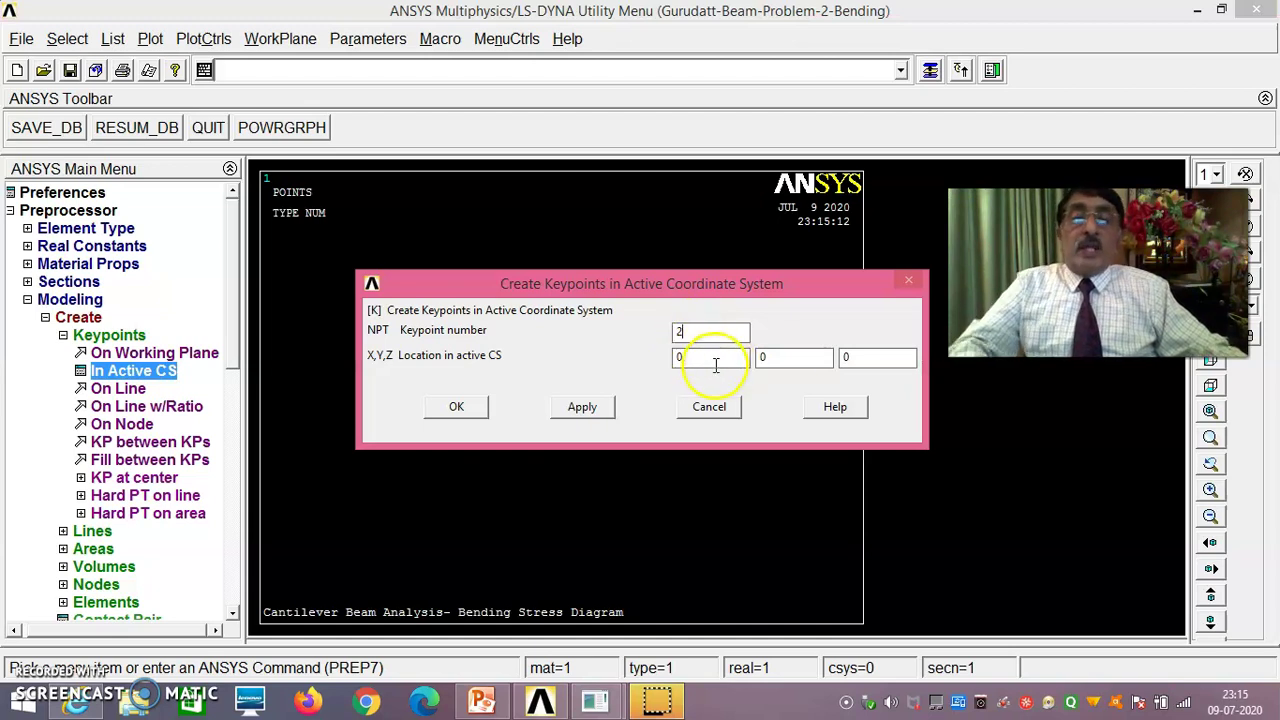
text(5)
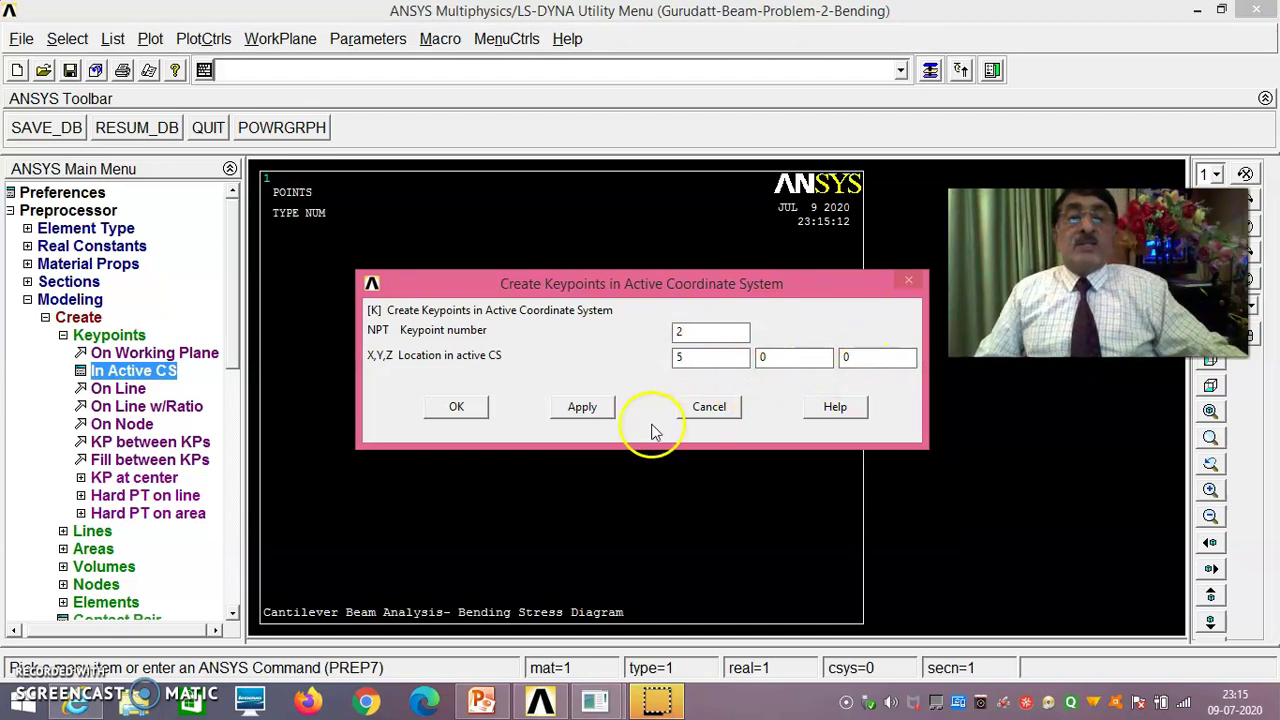
click(582, 407)
double_click(708, 334)
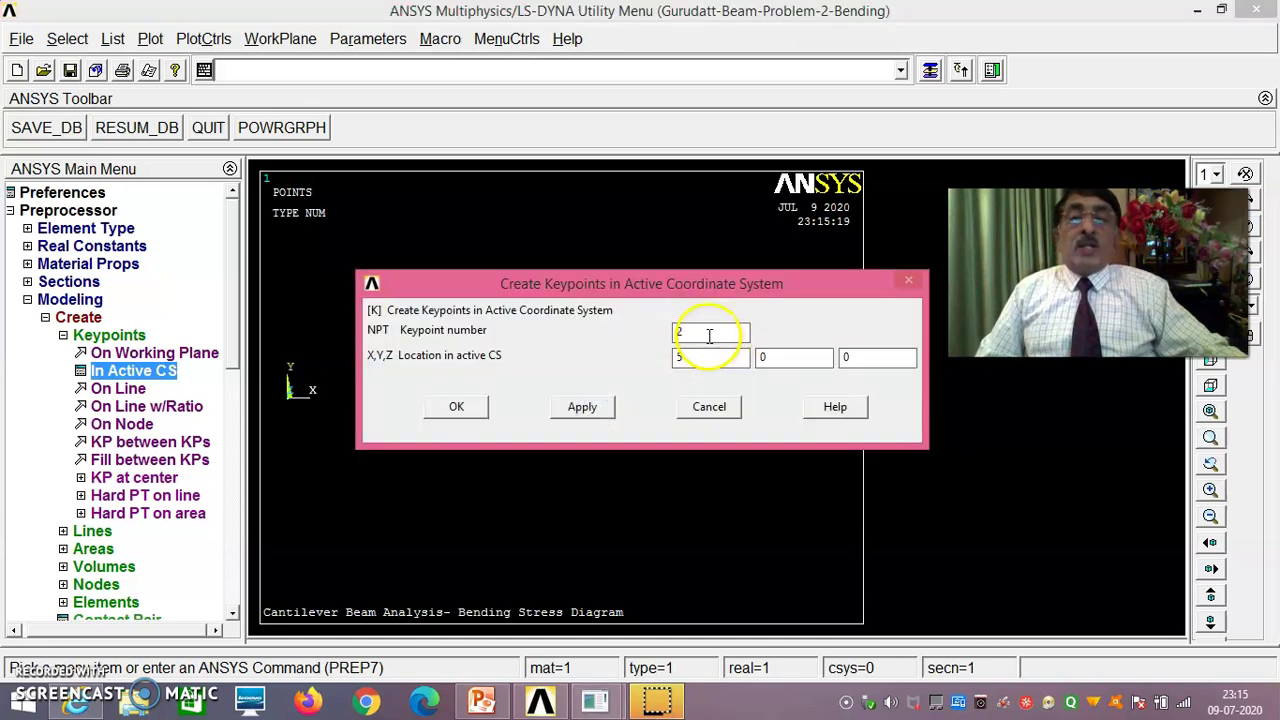
click(777, 357)
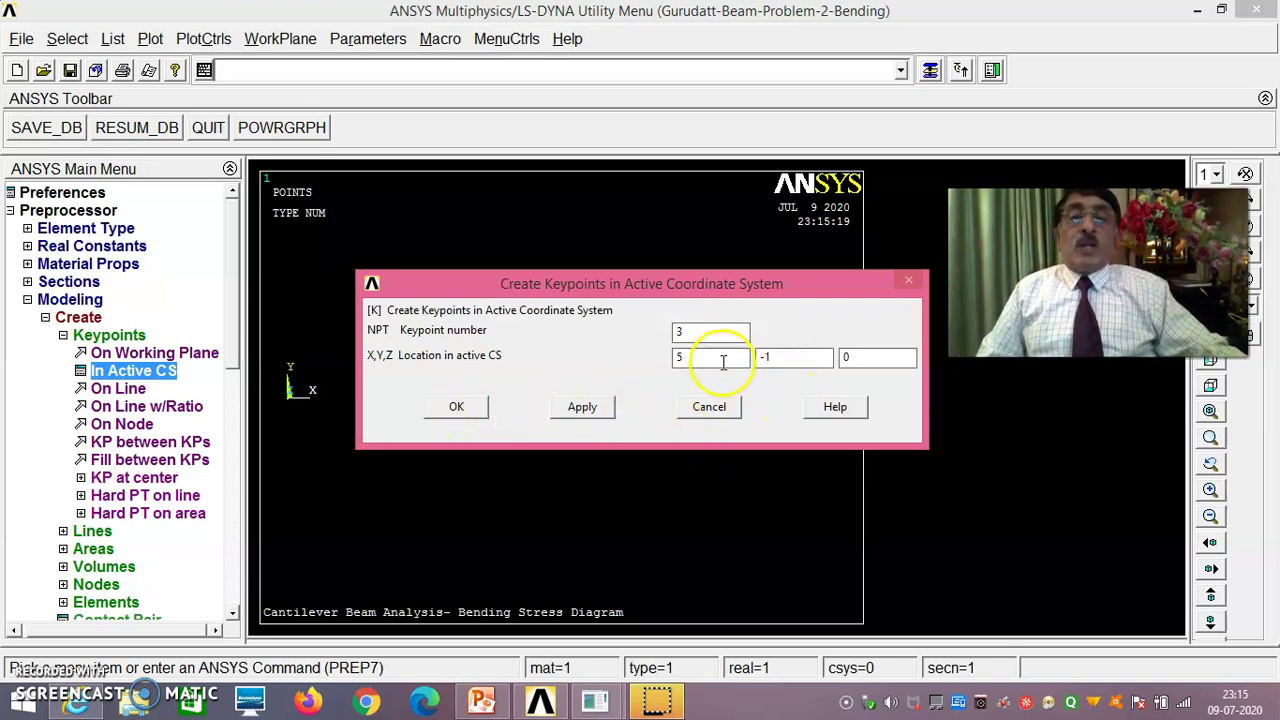
click(474, 408)
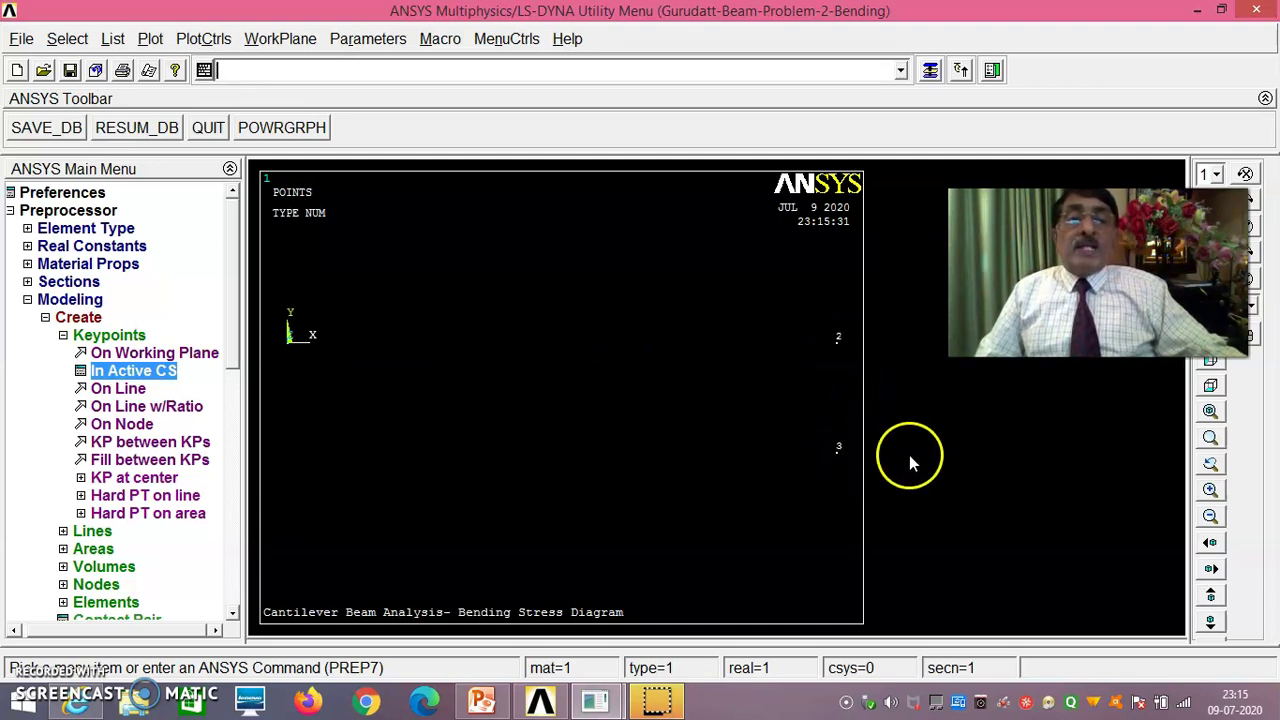
Step: Draw a straight line from keypoint 1 to keypoint 2 as the beam axis
click(95, 532)
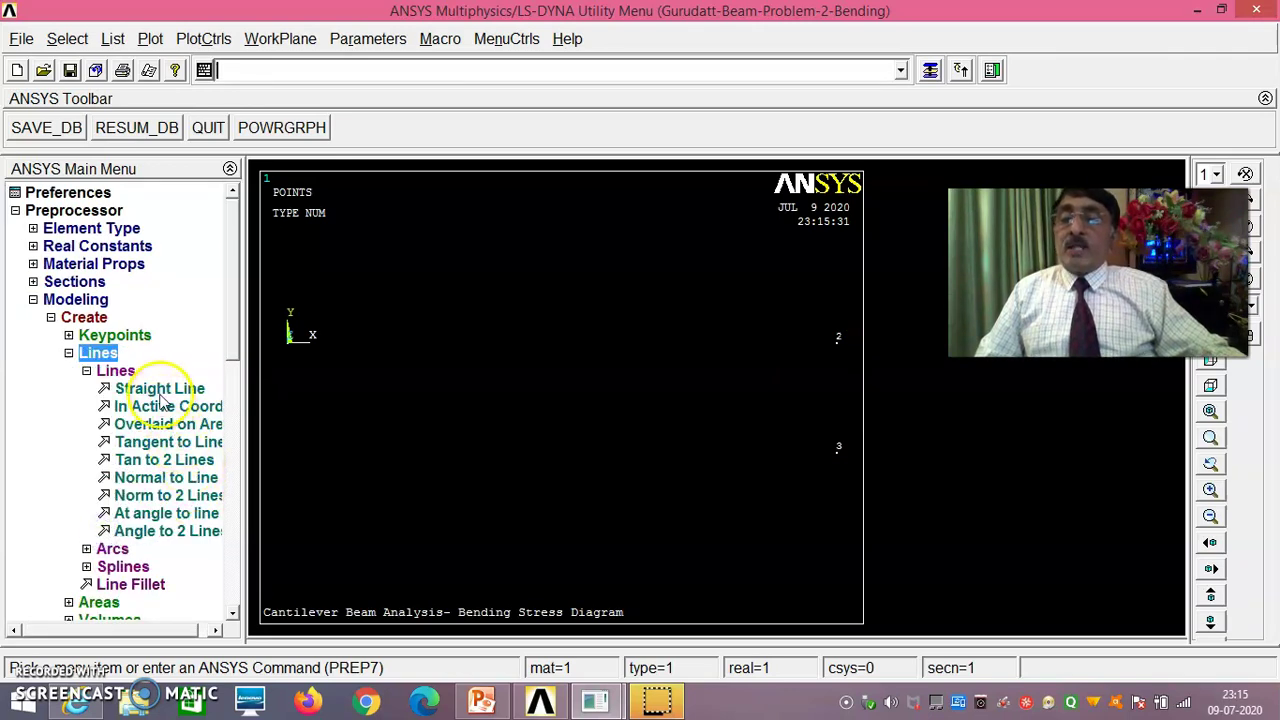
click(160, 392)
click(284, 368)
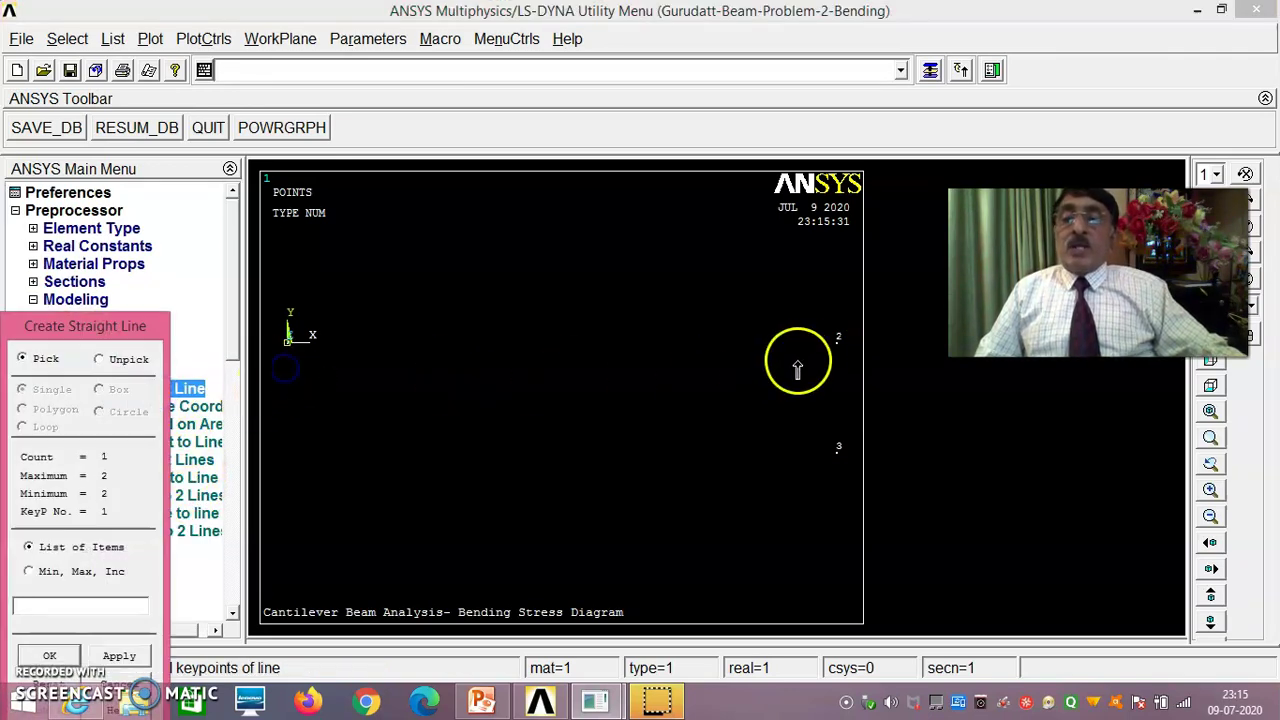
click(828, 357)
drag(128, 334, 150, 205)
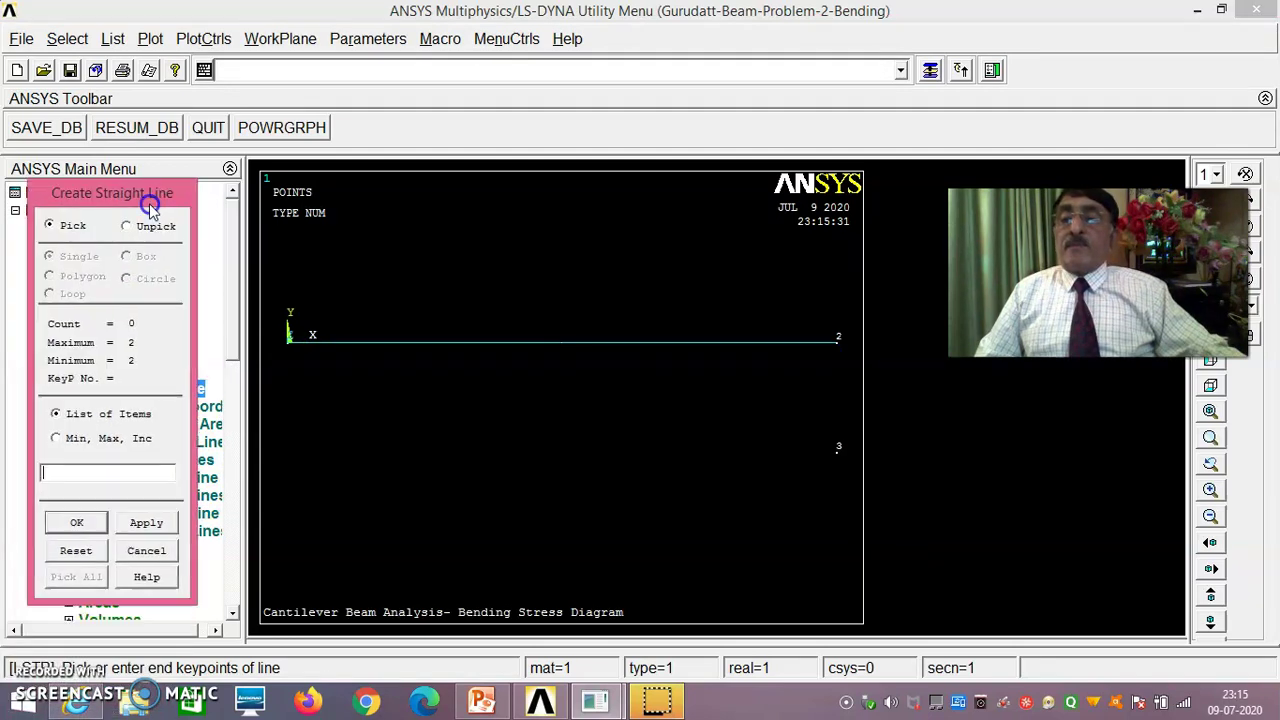
click(76, 524)
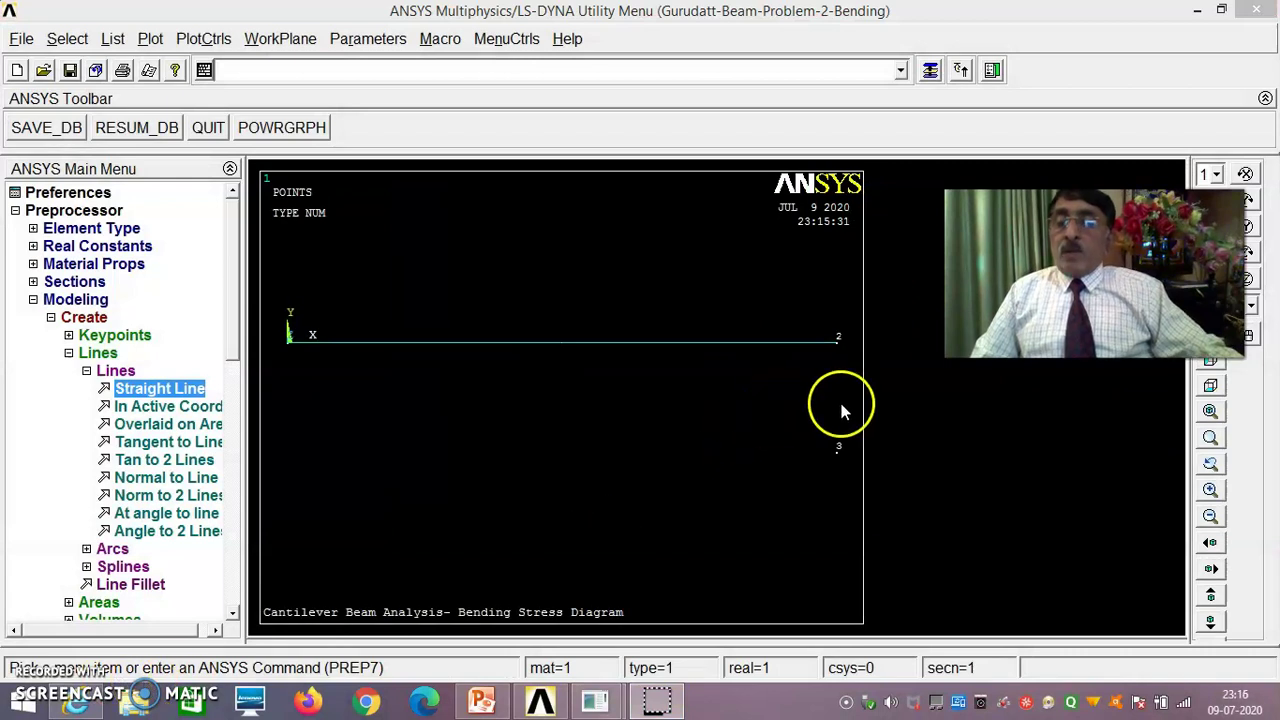
click(67, 353)
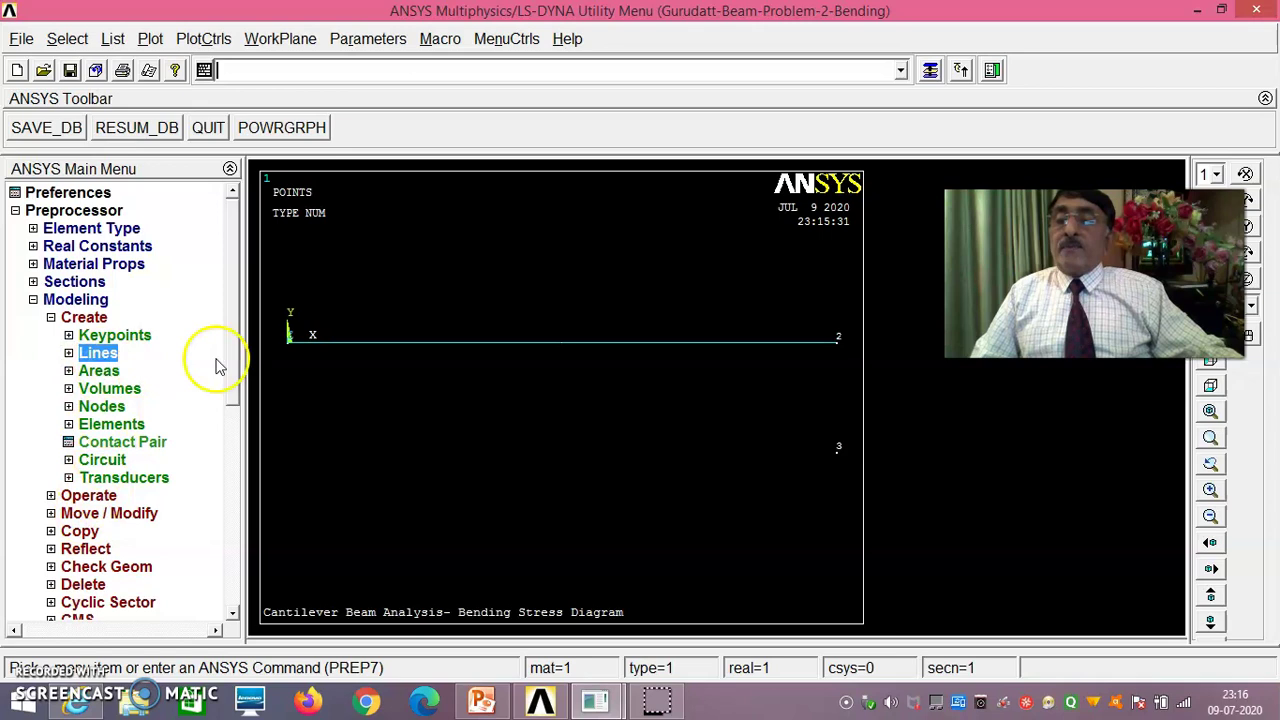
drag(229, 357, 229, 392)
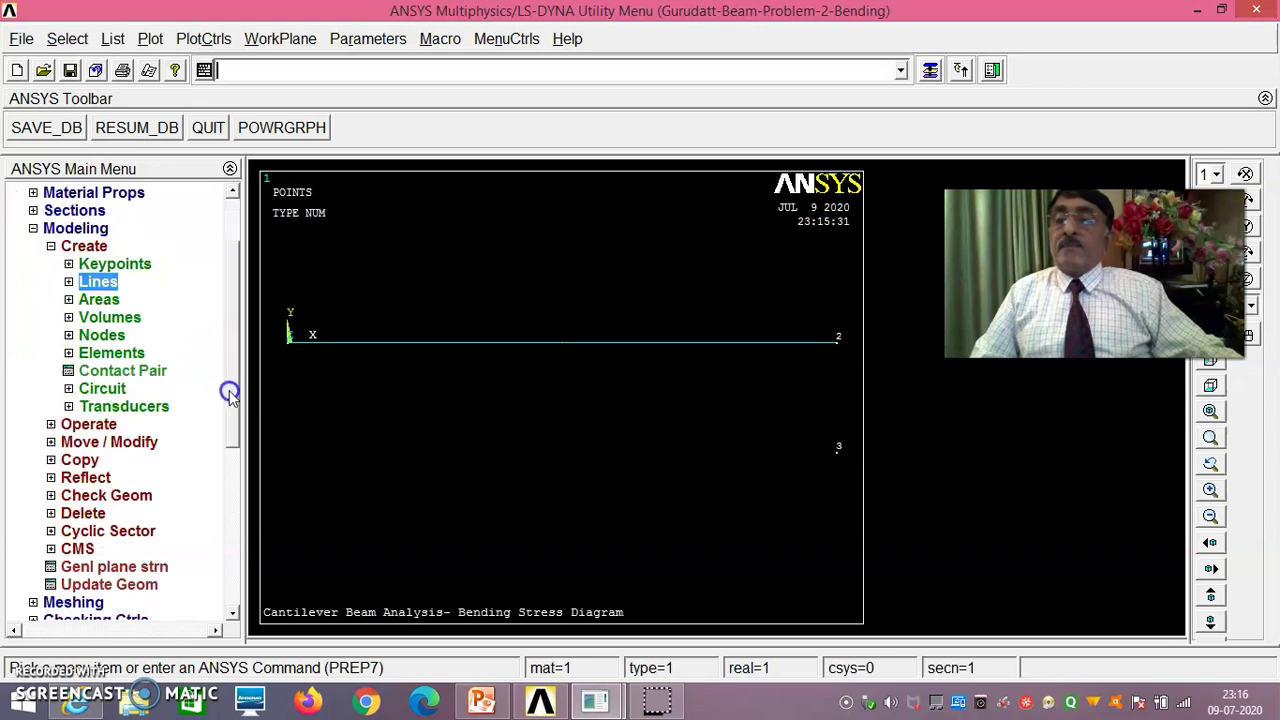
Step: Give the beam line material 1, BEAM188 type and section 1, oriented by keypoint 3
click(48, 247)
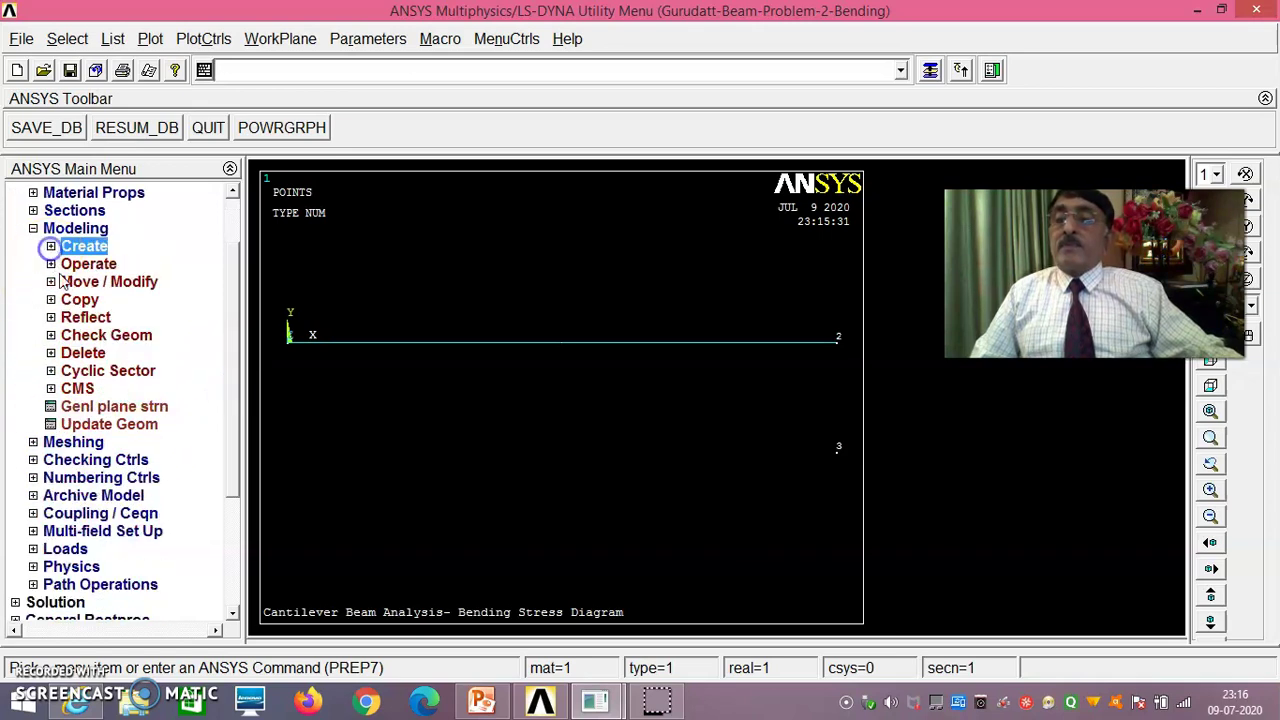
click(72, 441)
click(128, 283)
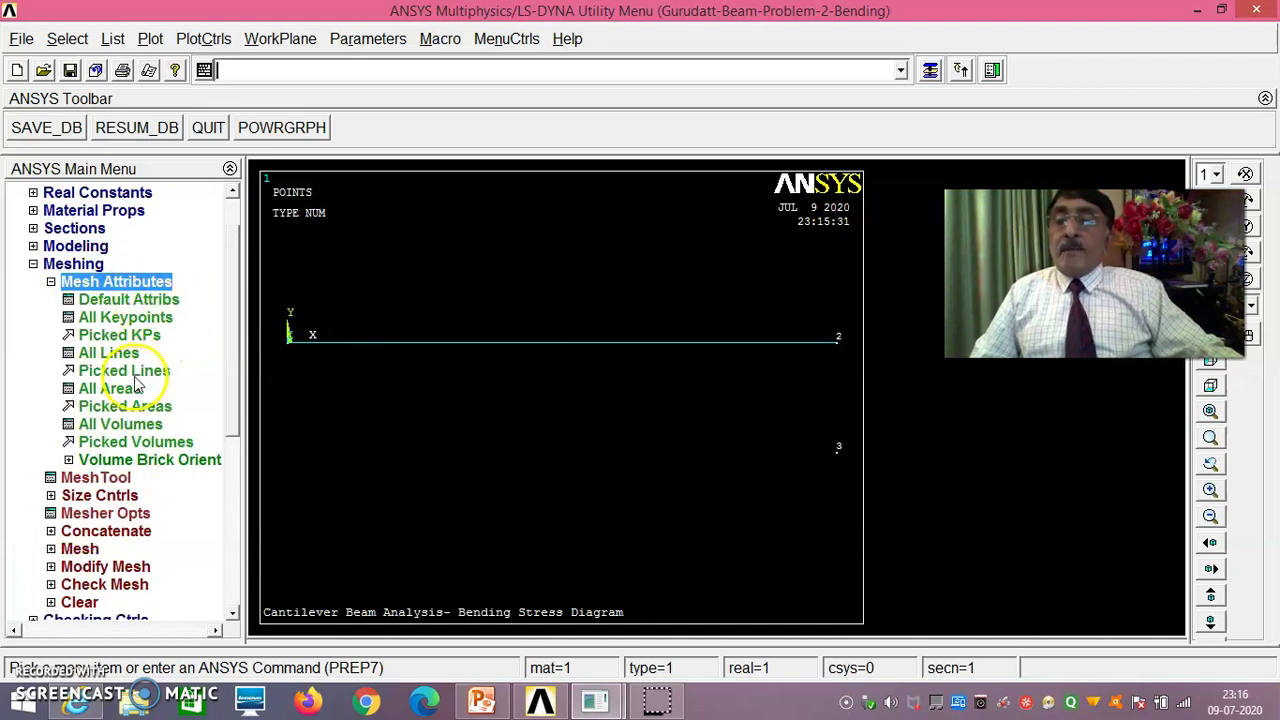
click(125, 370)
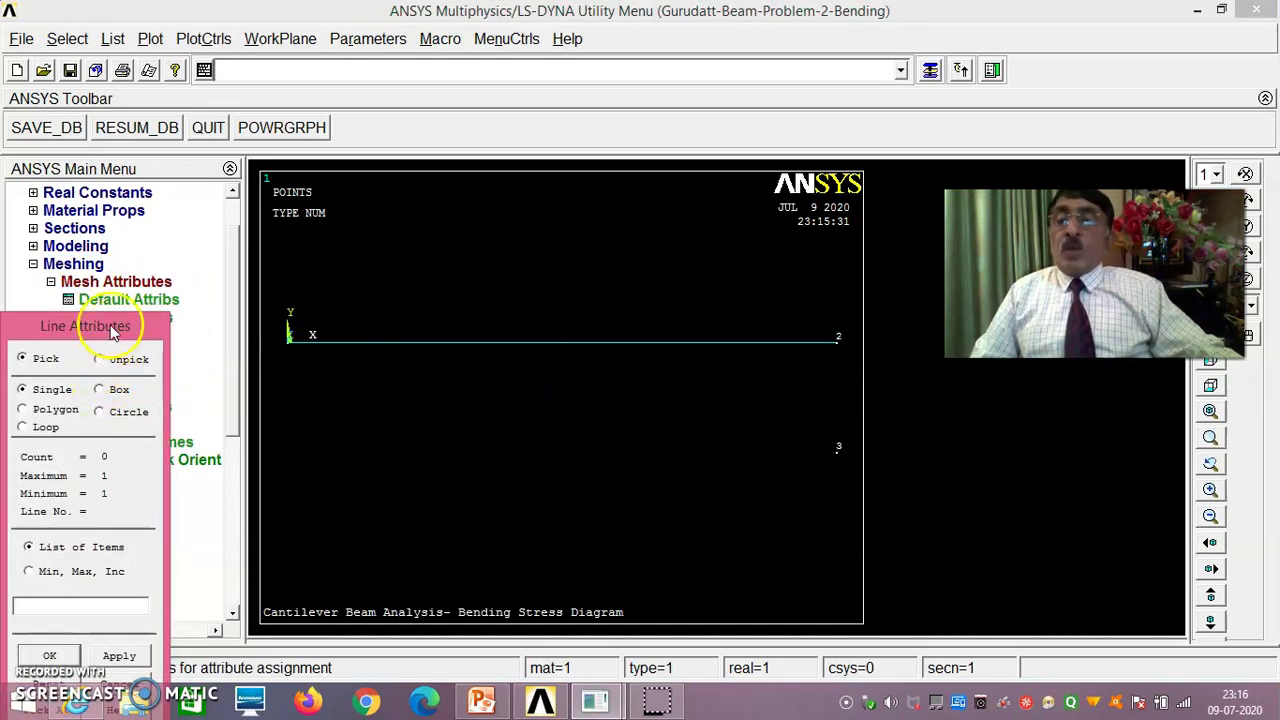
drag(113, 330, 163, 179)
click(525, 362)
click(99, 507)
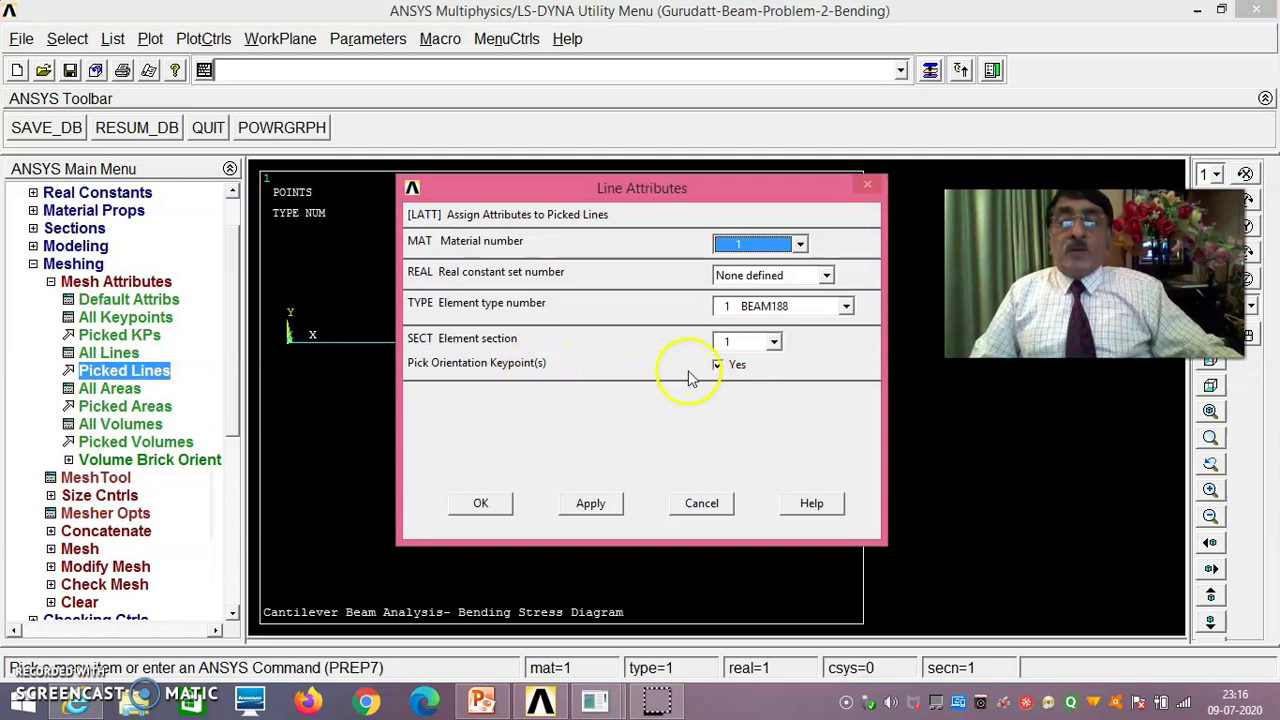
click(718, 366)
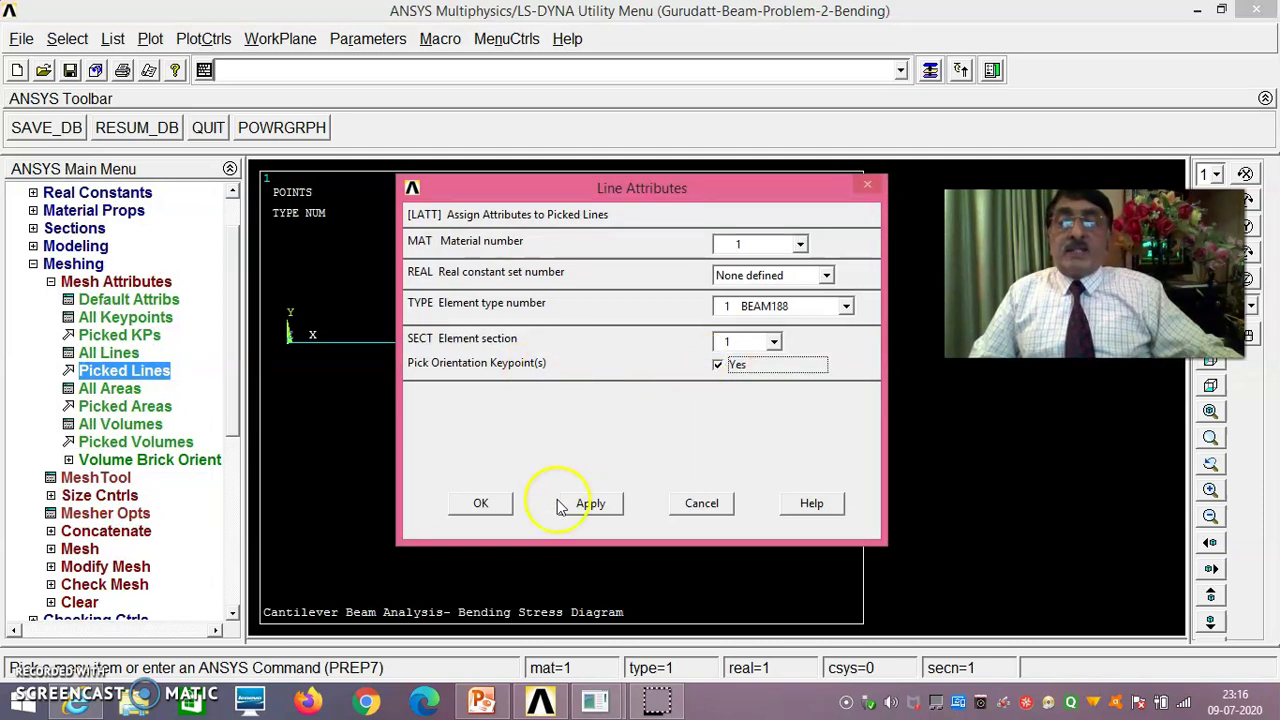
click(497, 508)
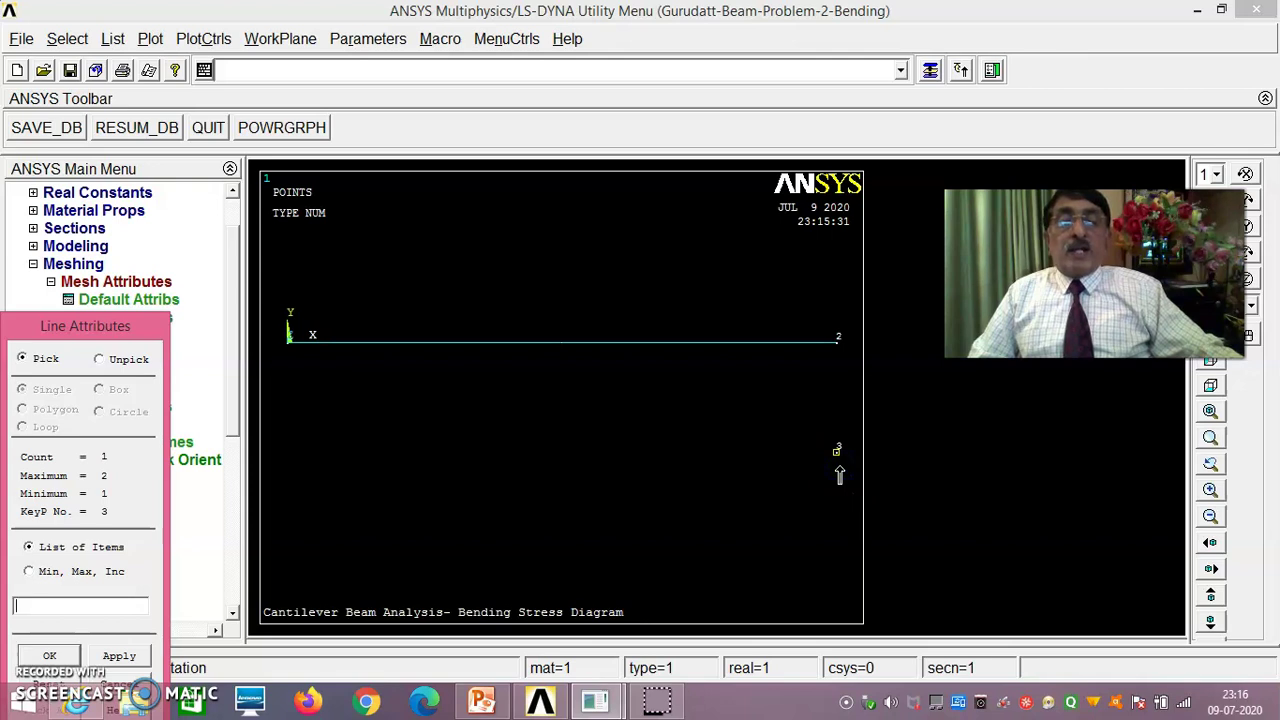
click(50, 656)
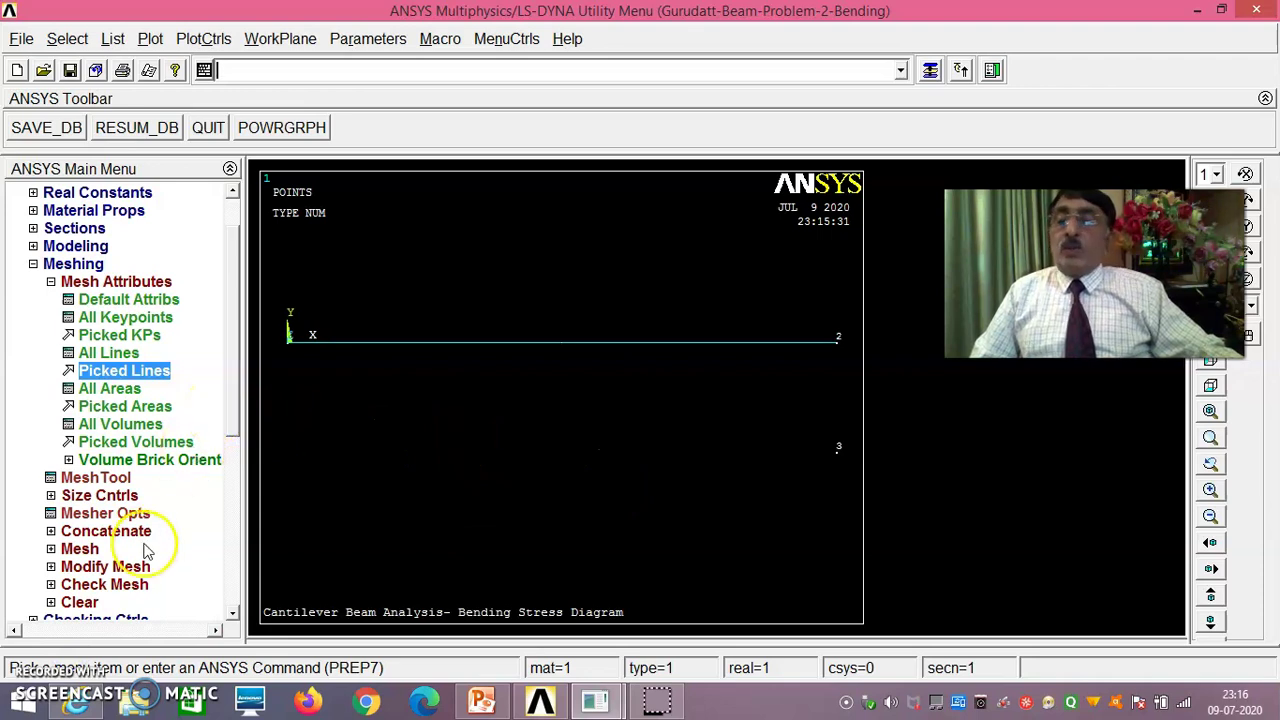
Step: Set the picked beam line's manual size to 50 element divisions (NDIV 50)
click(95, 495)
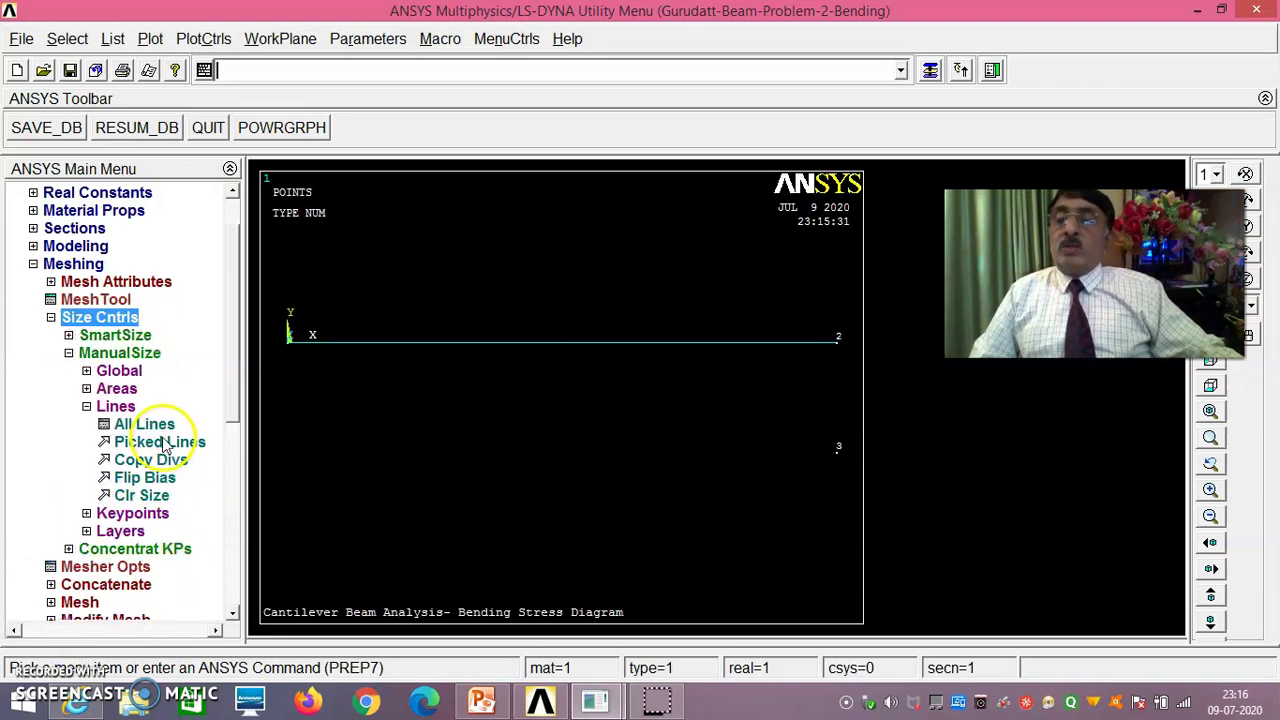
click(130, 443)
click(532, 373)
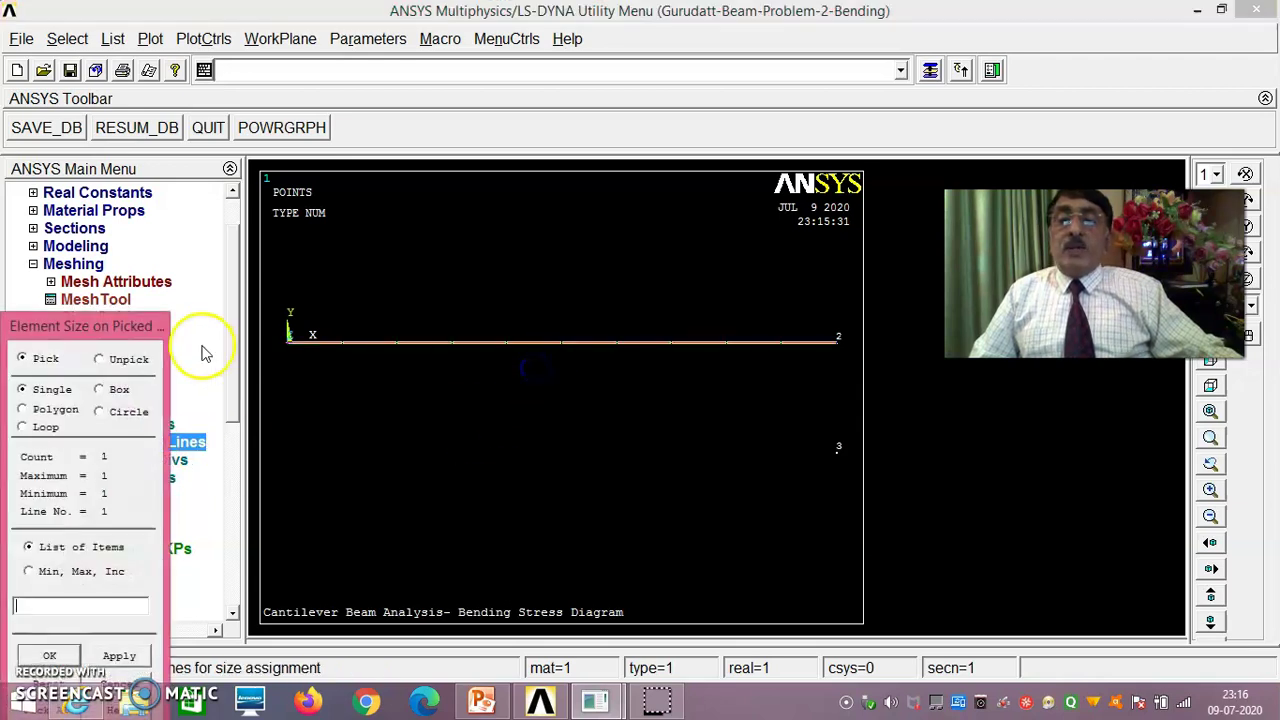
drag(137, 329, 201, 190)
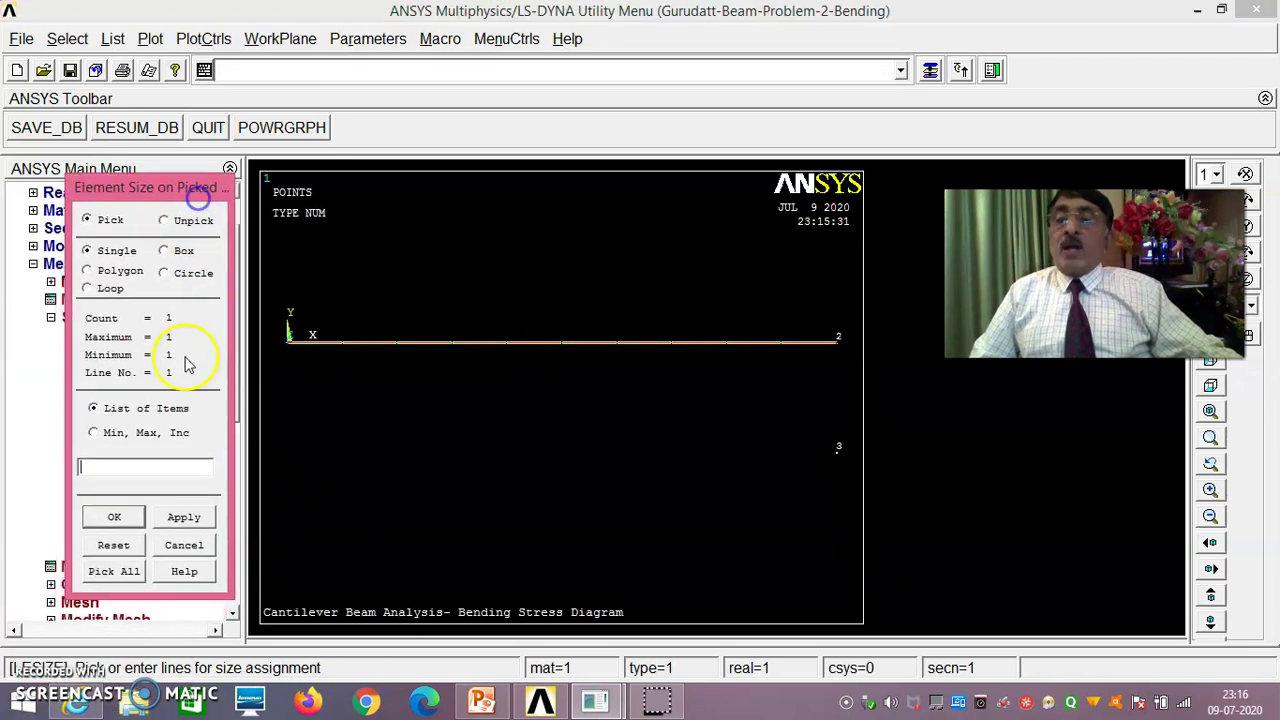
click(116, 518)
click(733, 266)
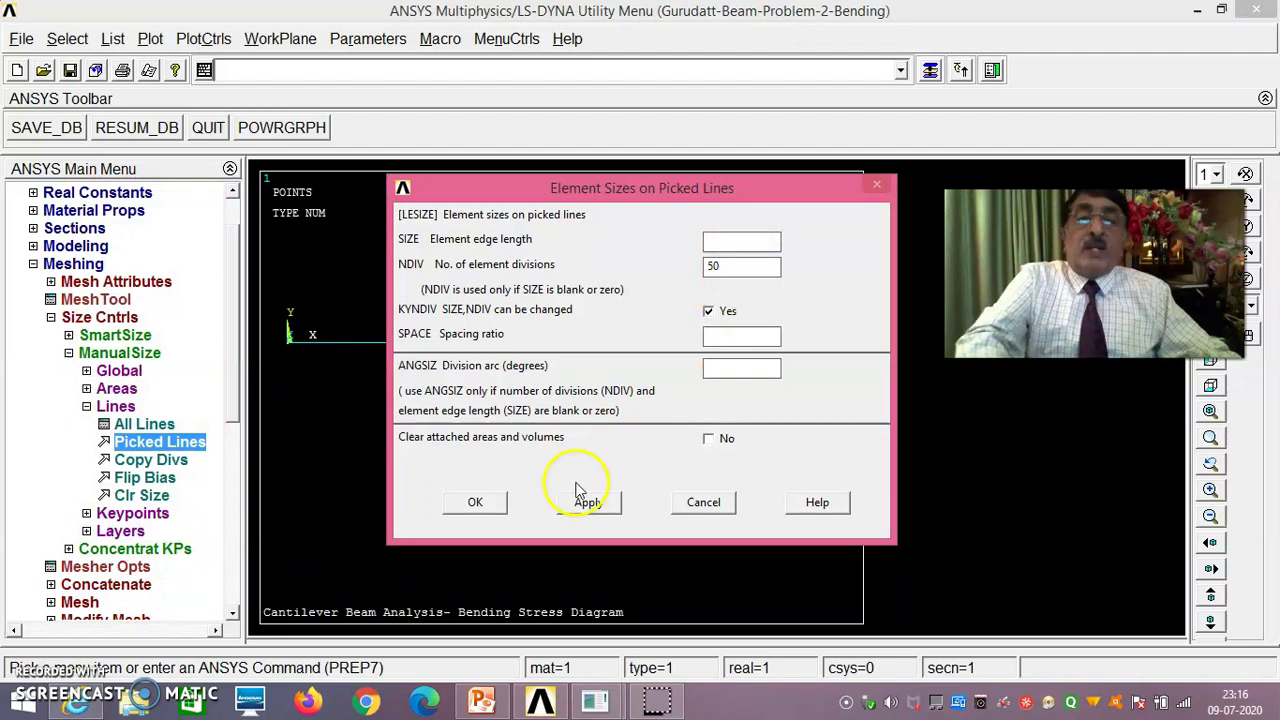
click(475, 502)
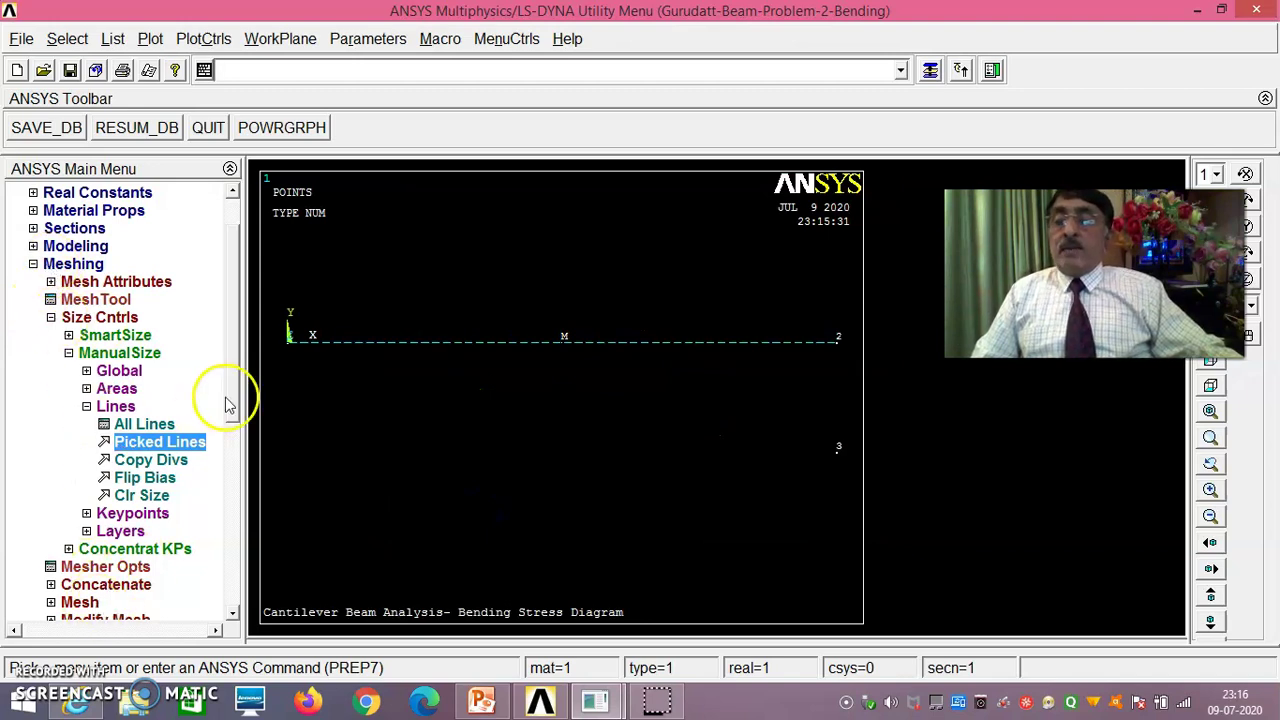
drag(231, 403, 231, 449)
click(80, 513)
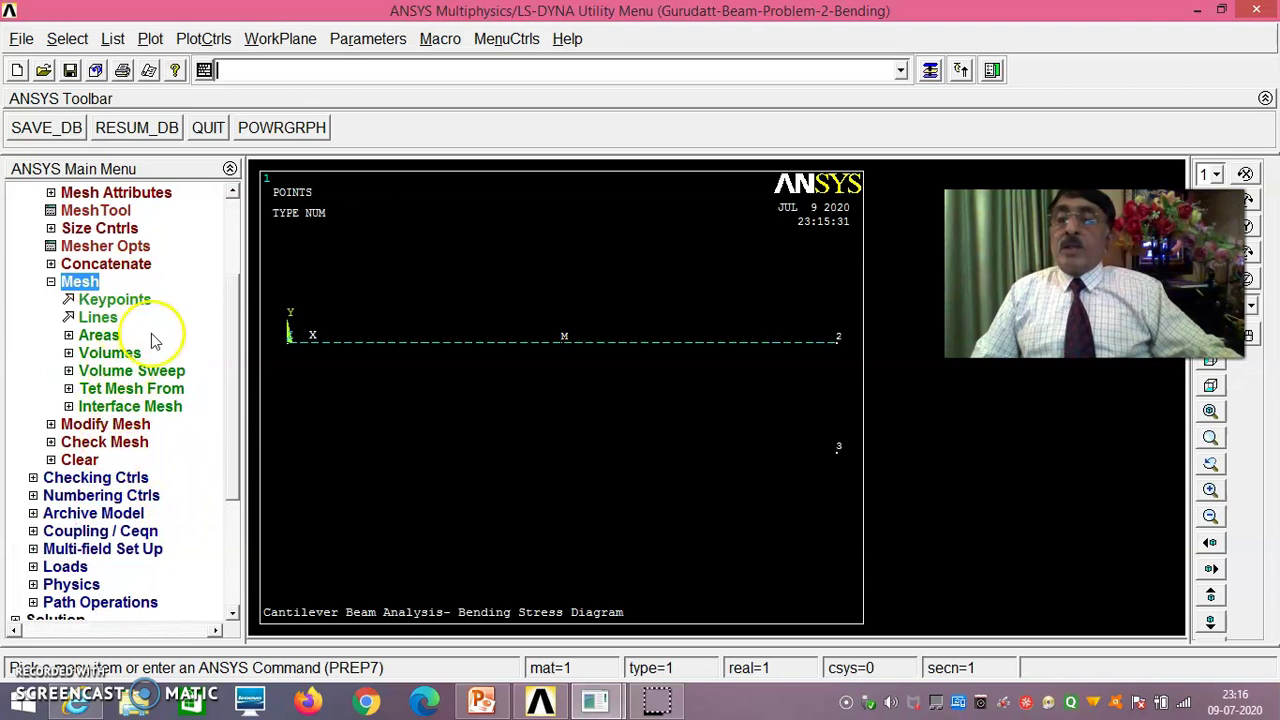
Step: Mesh the beam line into its 50 elements
click(97, 318)
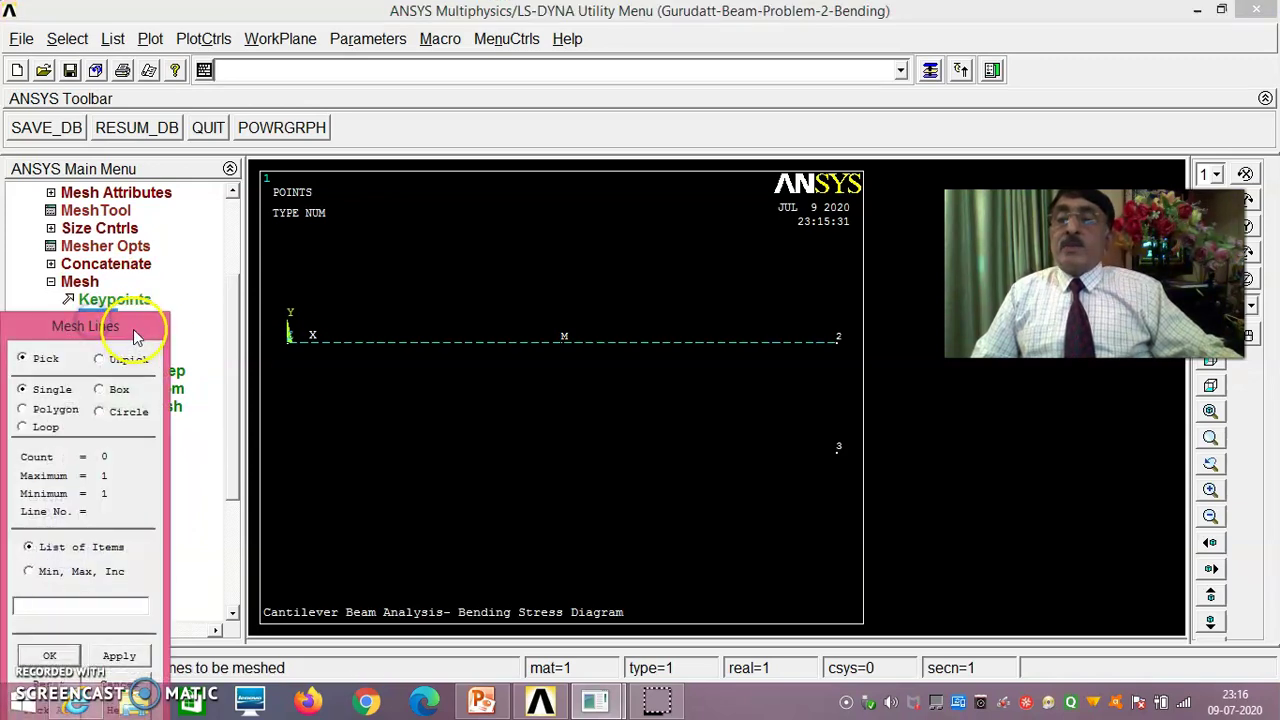
drag(140, 330, 193, 210)
click(443, 368)
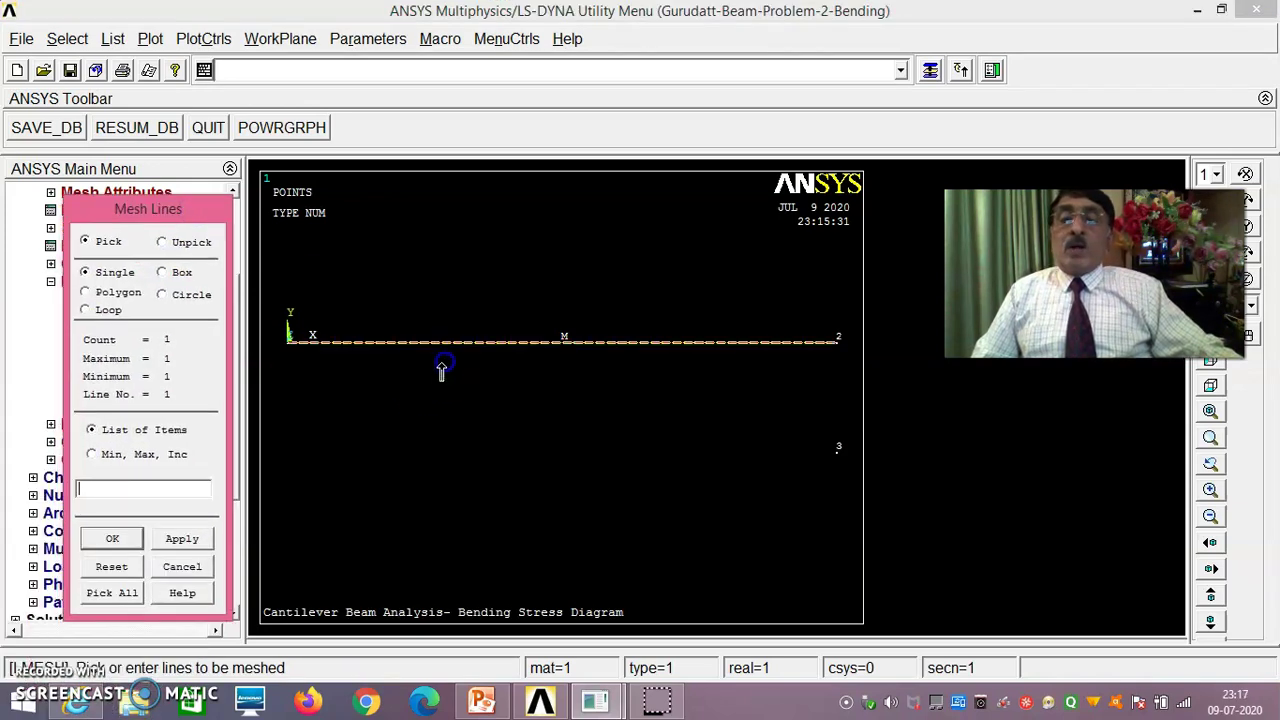
click(113, 539)
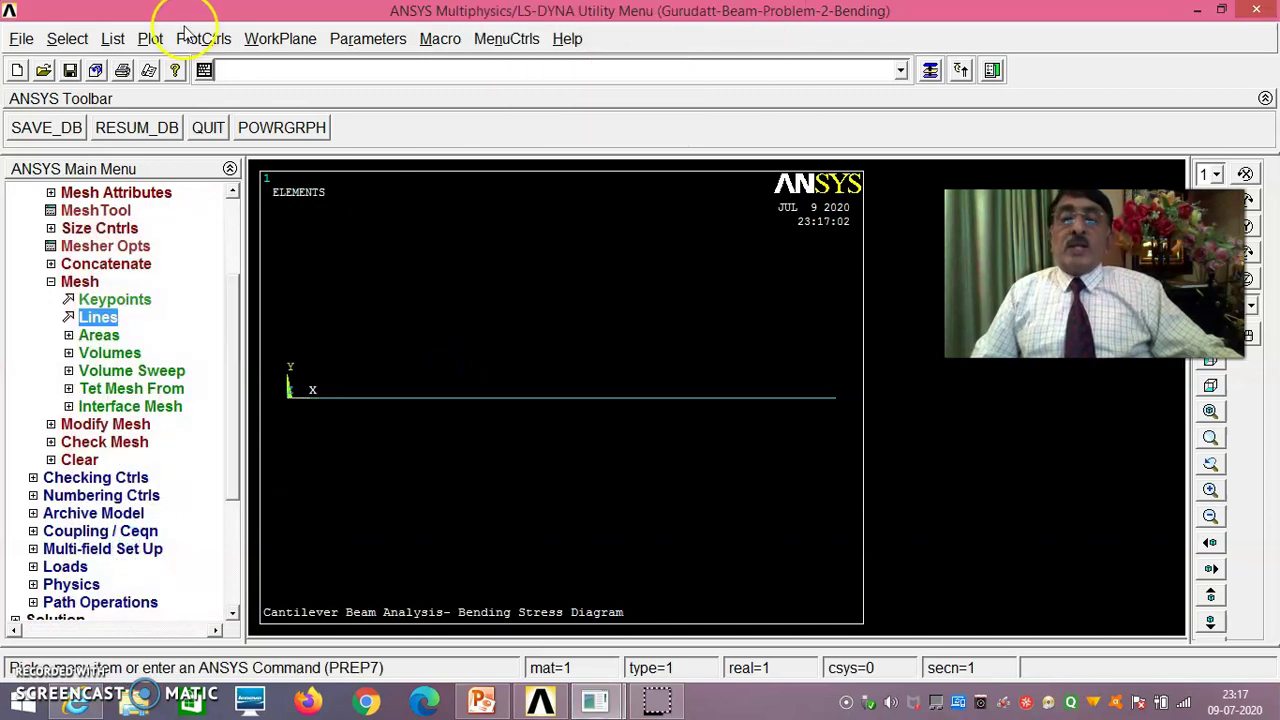
Step: List the elements with nodes and attributes, review the listing, and close it
click(113, 39)
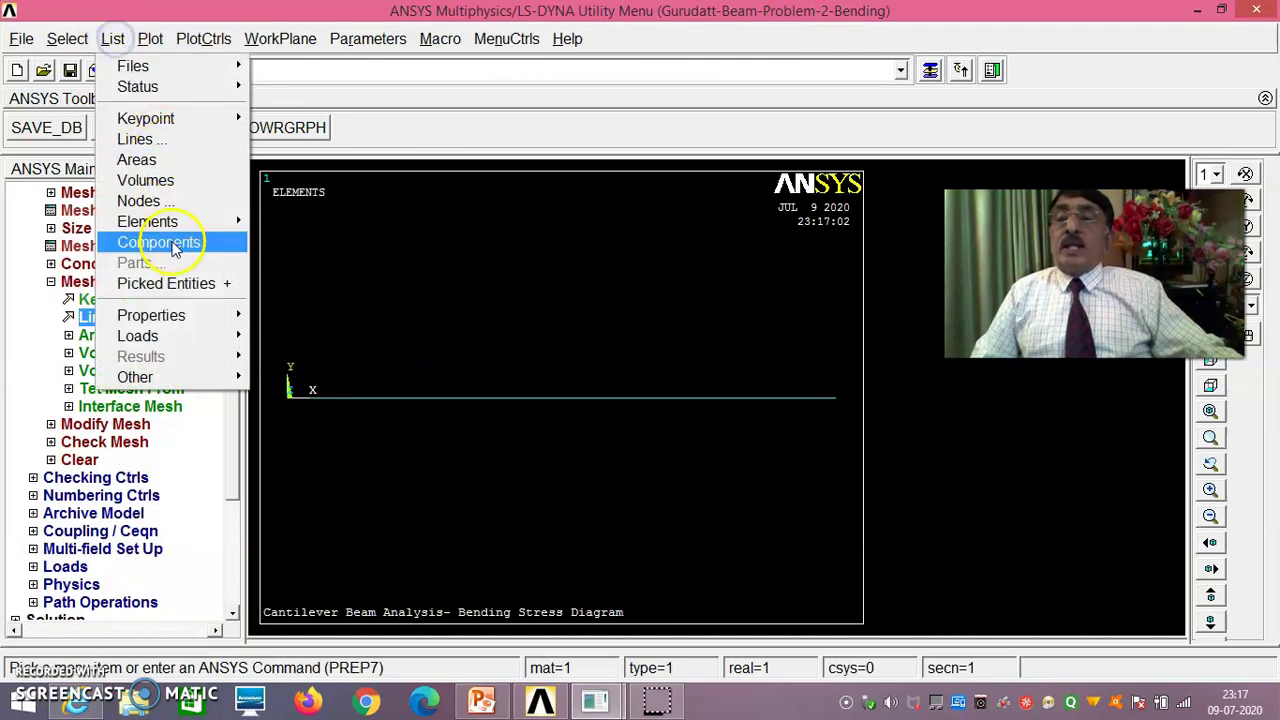
mouse_move(192, 222)
click(283, 230)
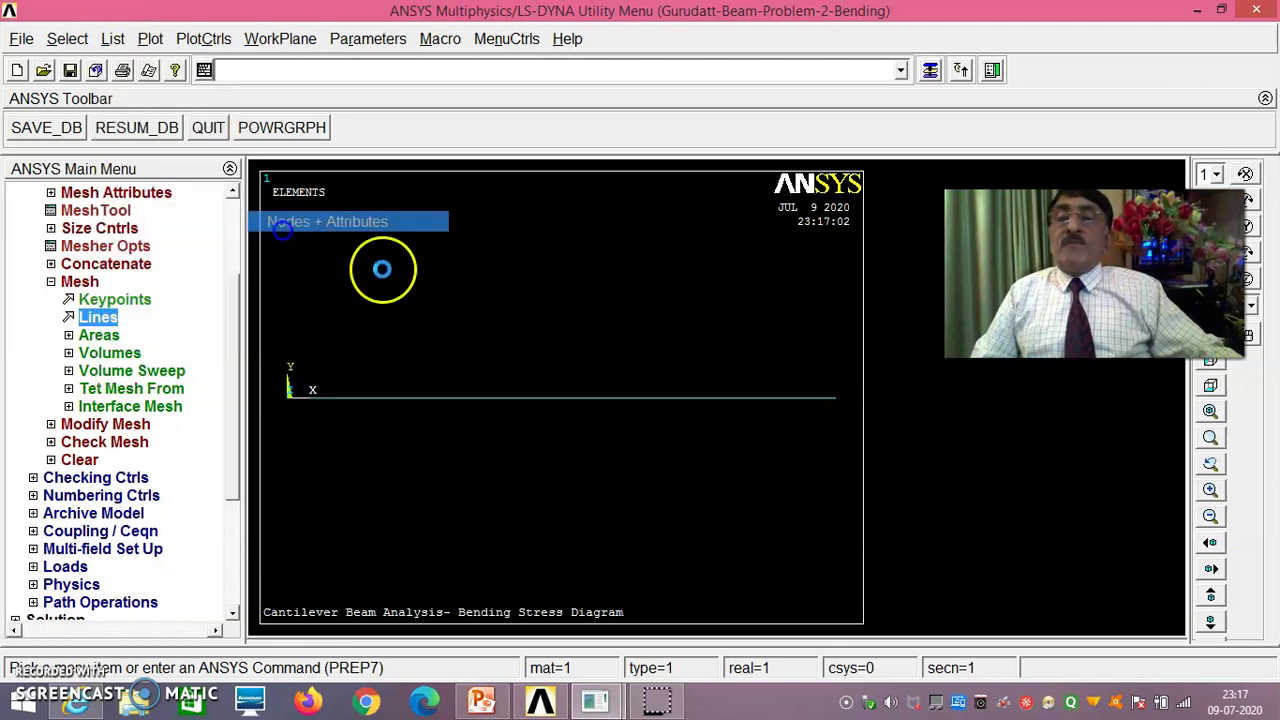
scroll(441, 312, down, 10)
scroll(439, 320, down, 1)
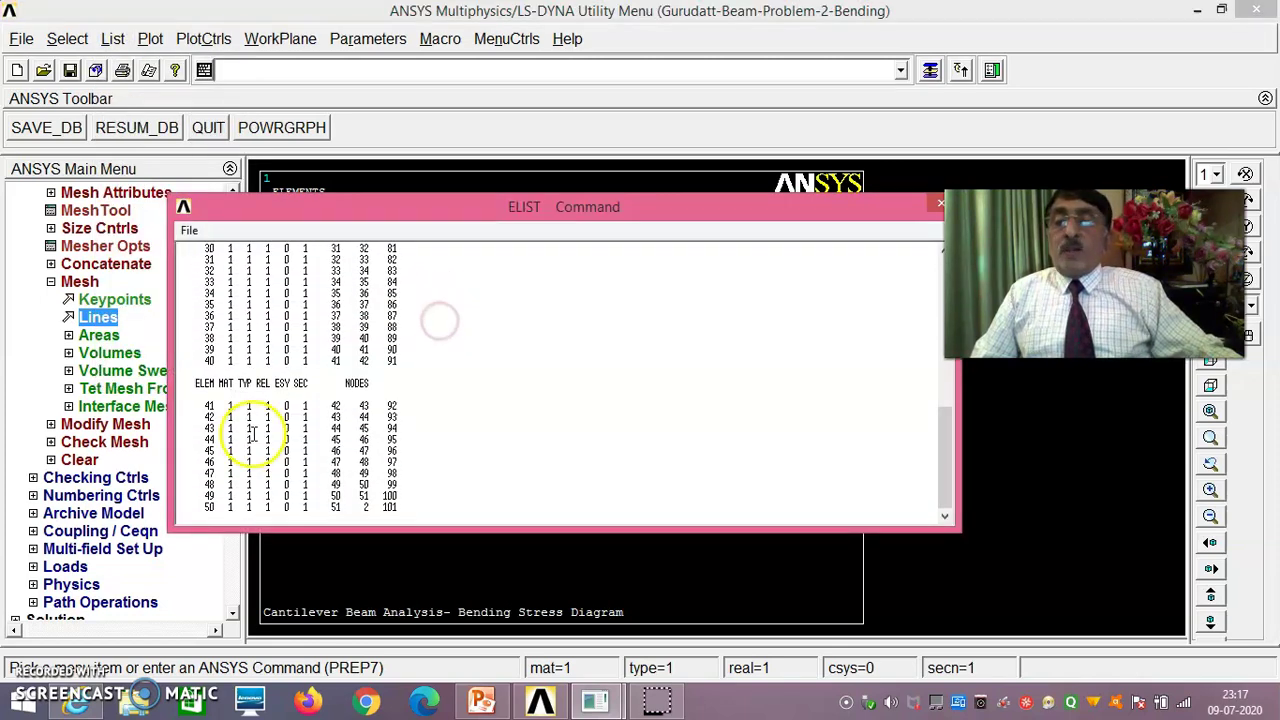
click(190, 231)
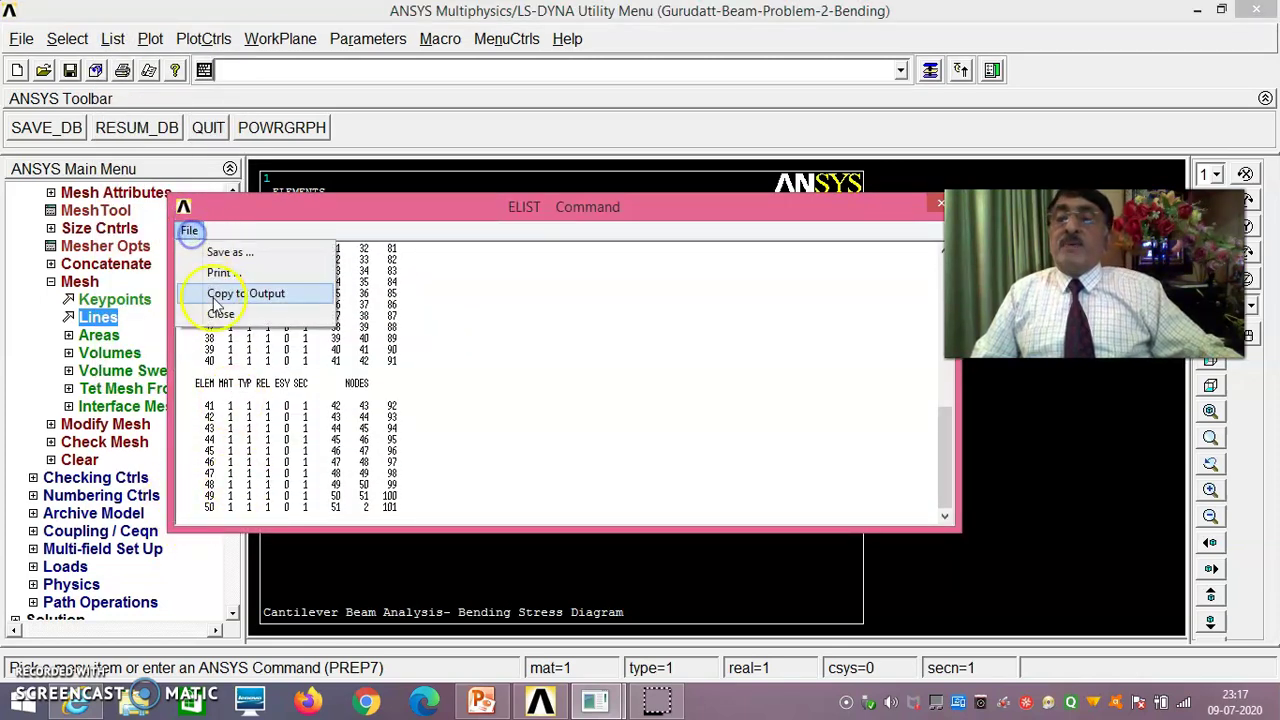
click(218, 317)
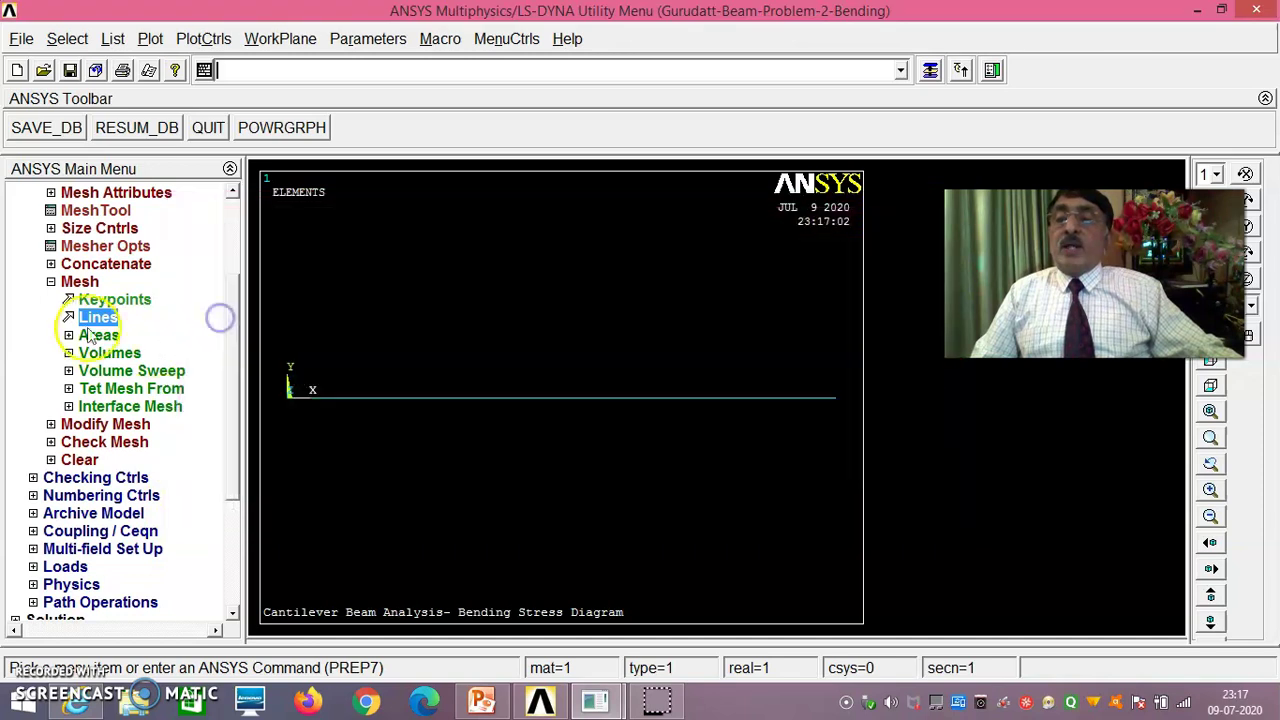
Step: Turn on /ESHAPE so the beam shows as a solid rectangular bar, viewed isometrically
click(204, 38)
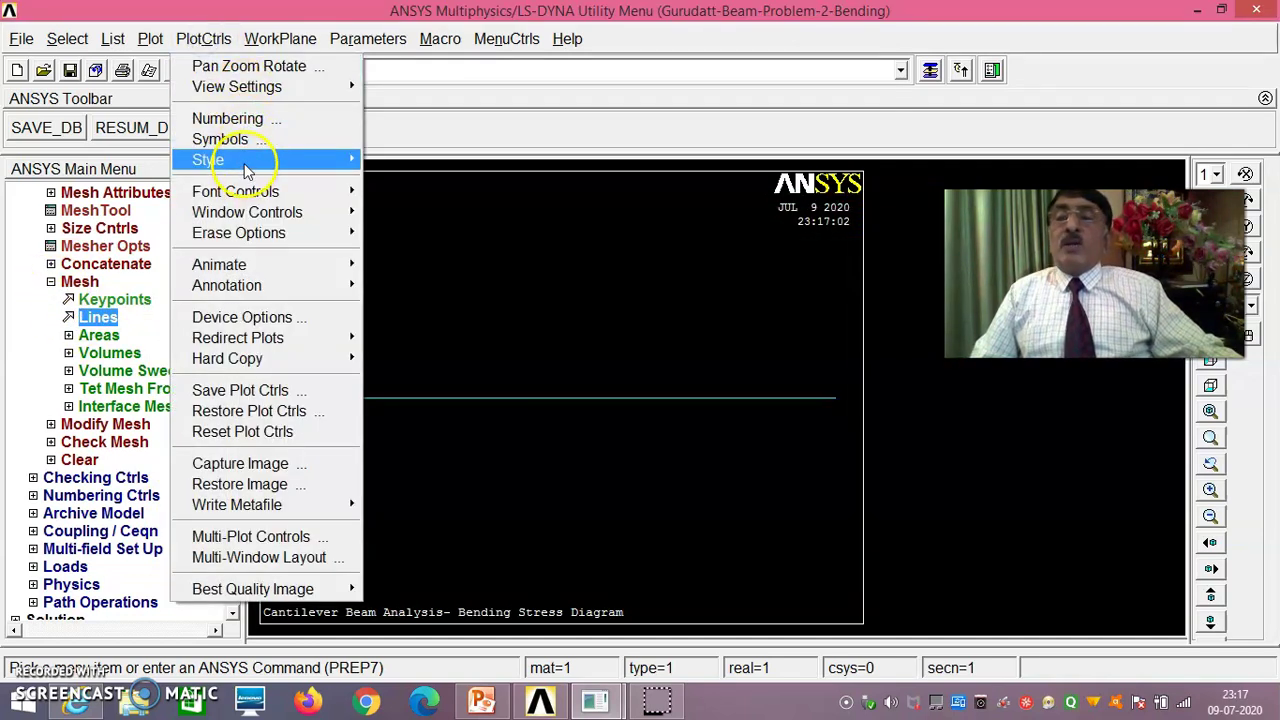
mouse_move(326, 168)
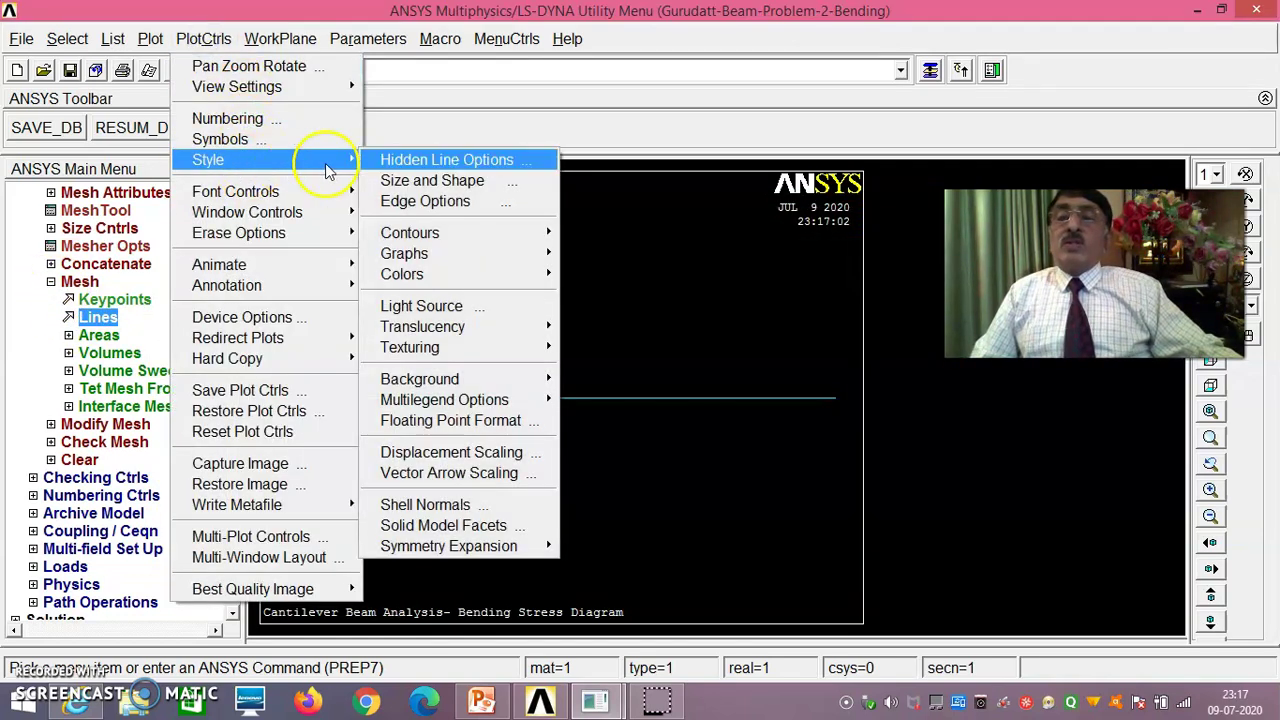
click(436, 184)
click(719, 184)
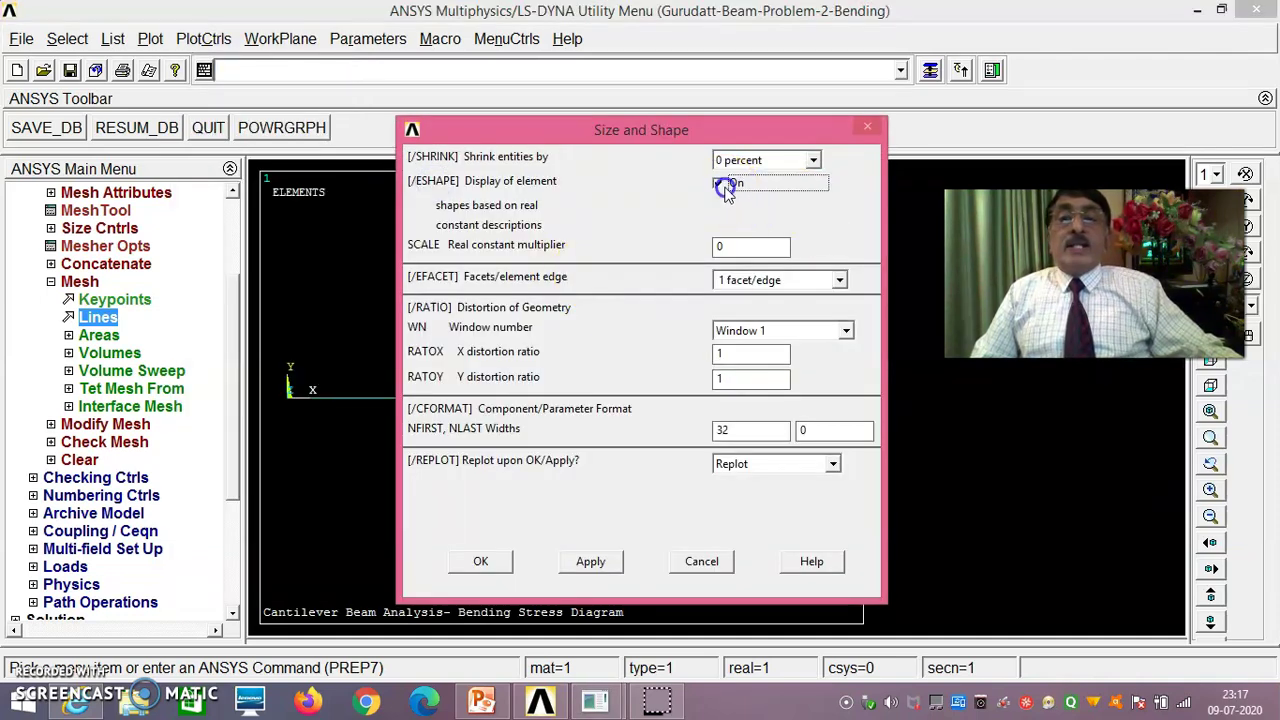
click(481, 562)
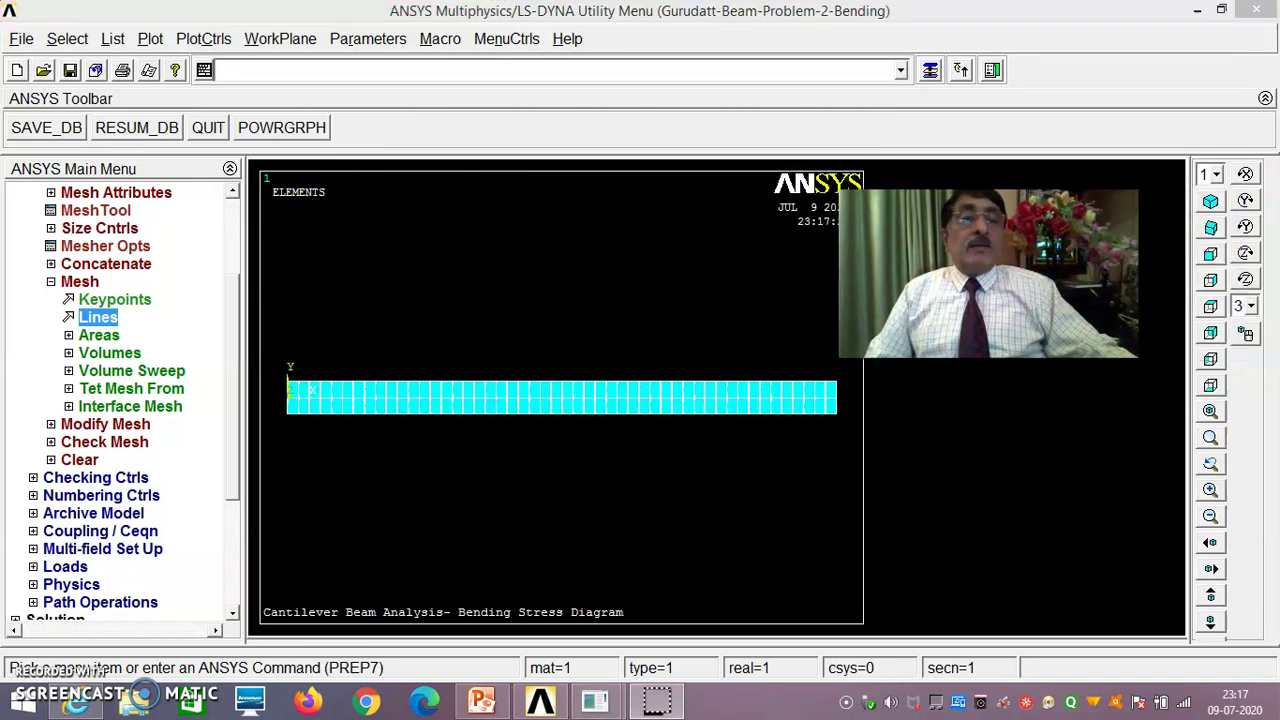
click(1211, 202)
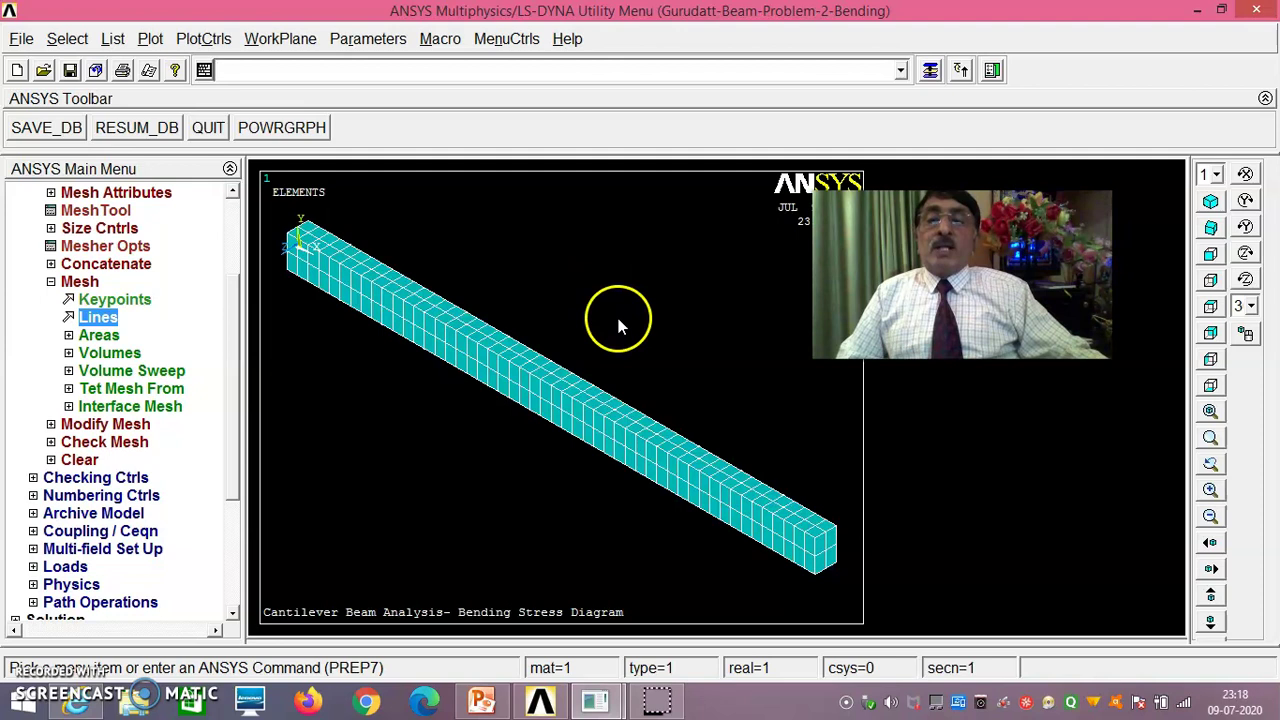
Step: Switch off /ESHAPE element shape display and view the beam line from the front
click(200, 40)
mouse_move(251, 162)
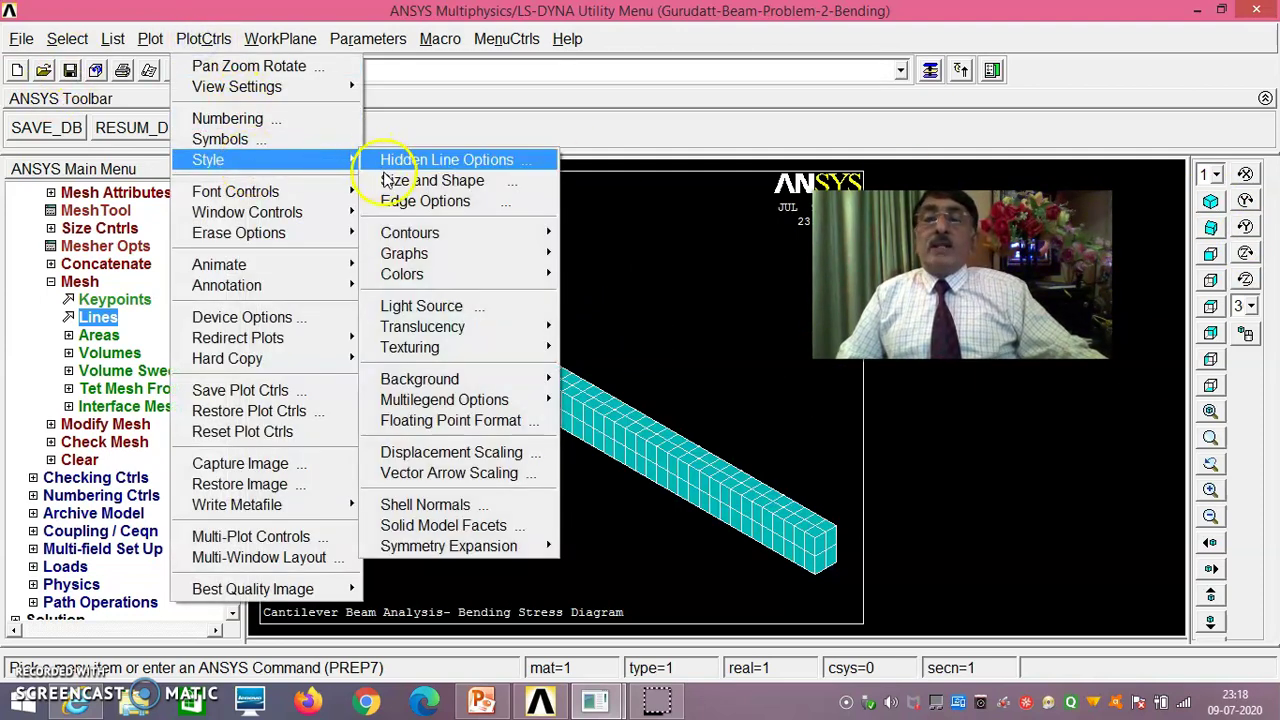
click(386, 180)
click(720, 184)
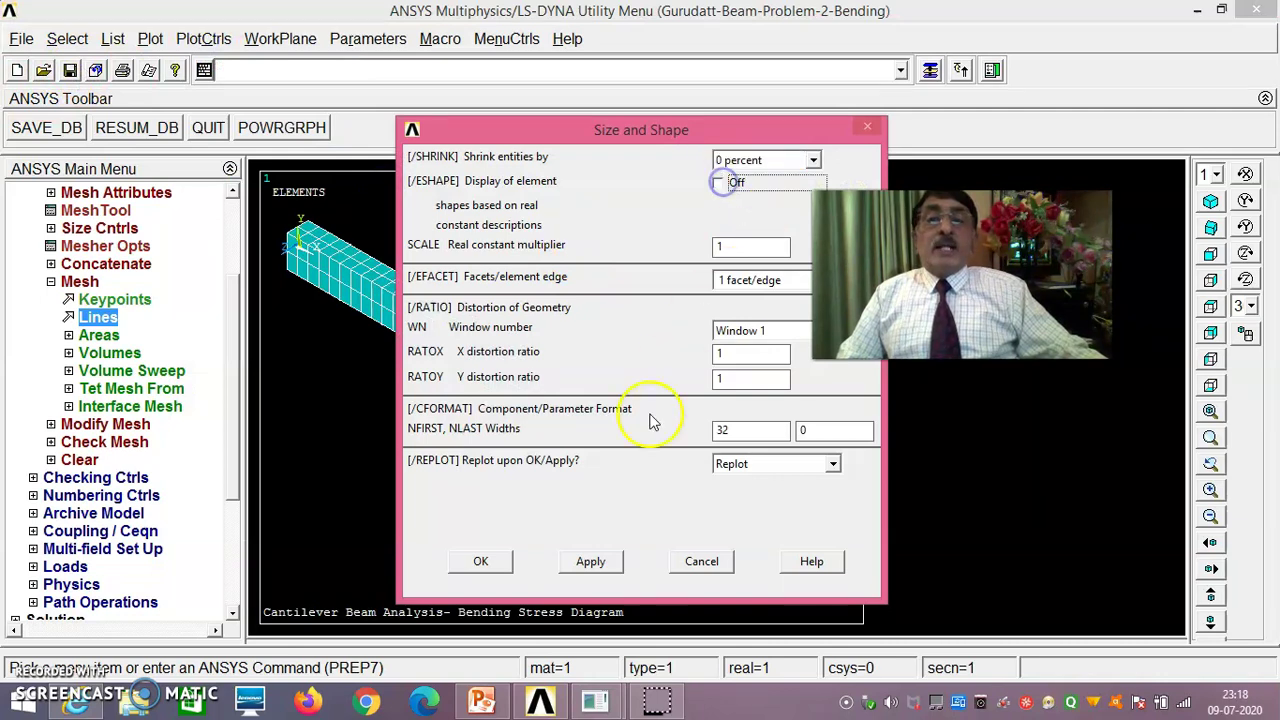
click(481, 562)
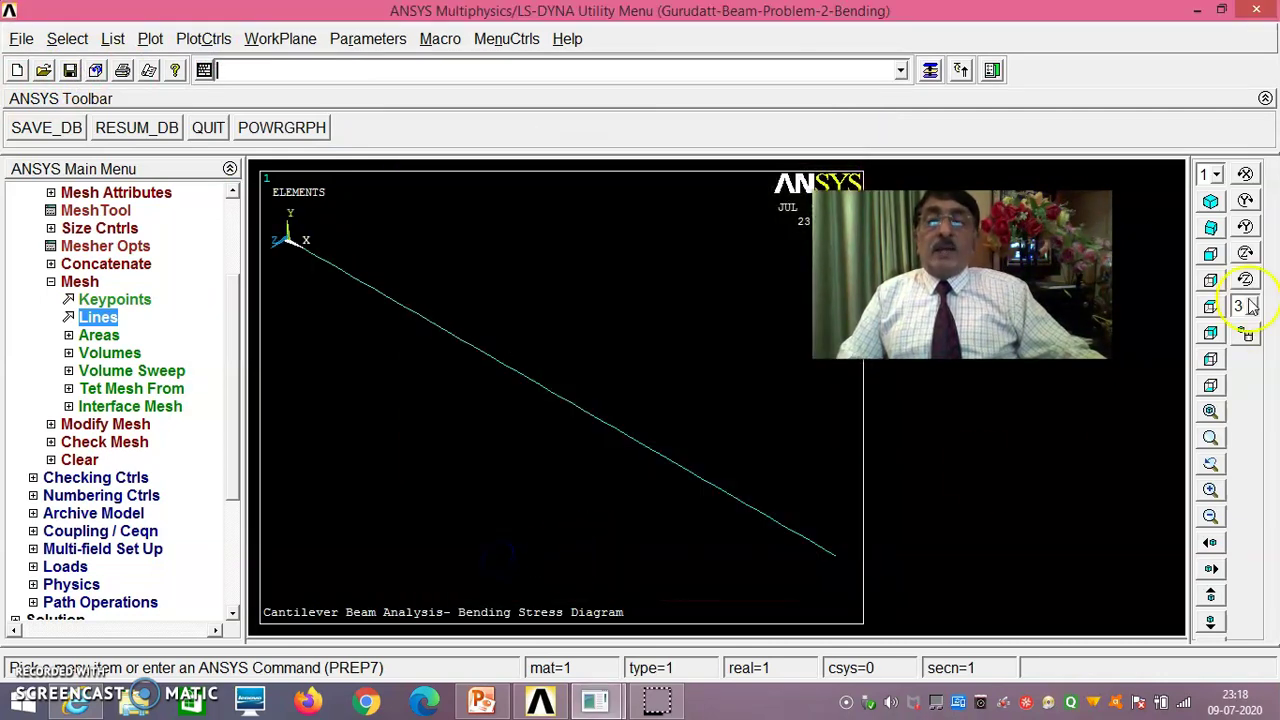
click(1211, 256)
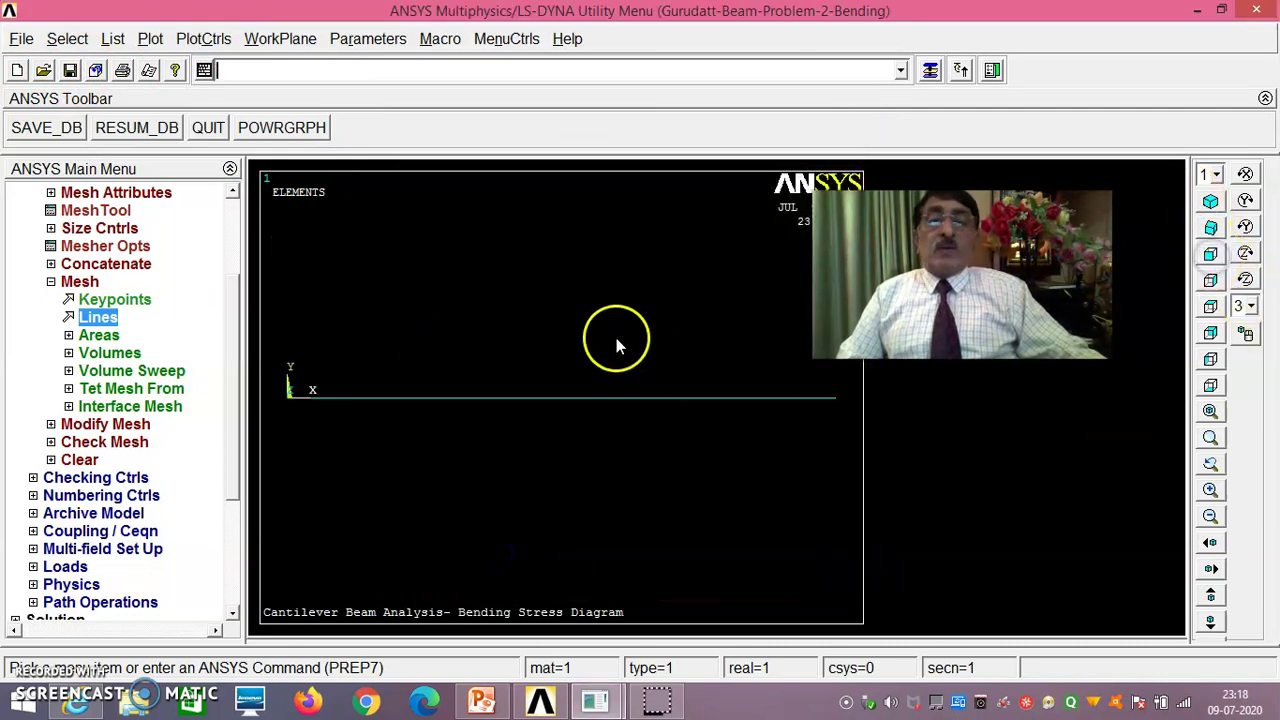
click(51, 281)
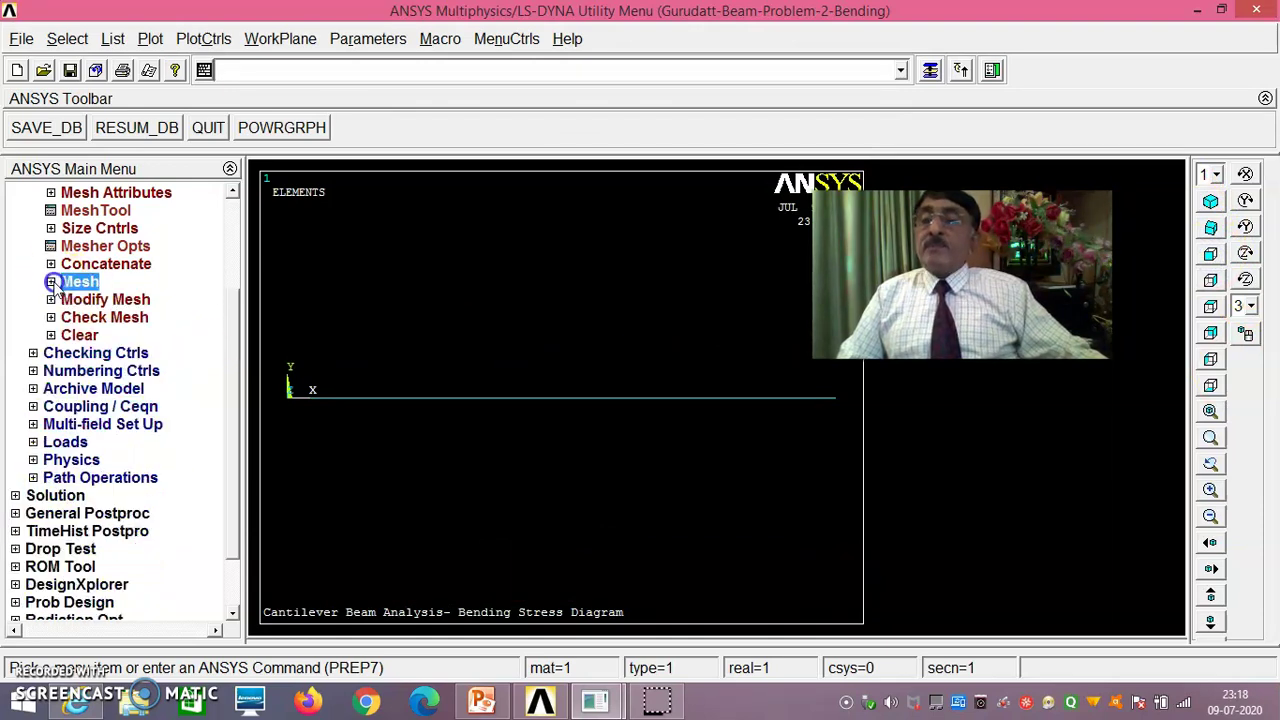
Step: Constrain All DOF to 0 at keypoint 1, the beam's left end
click(62, 442)
click(88, 407)
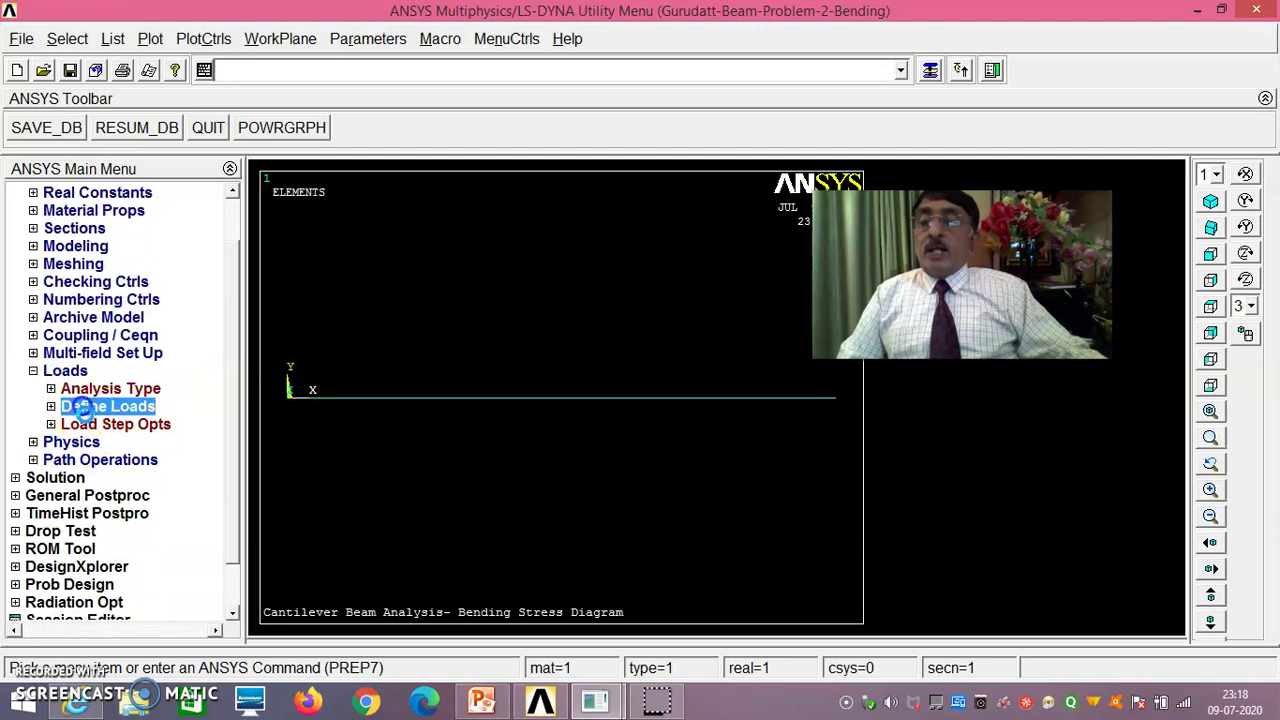
click(126, 478)
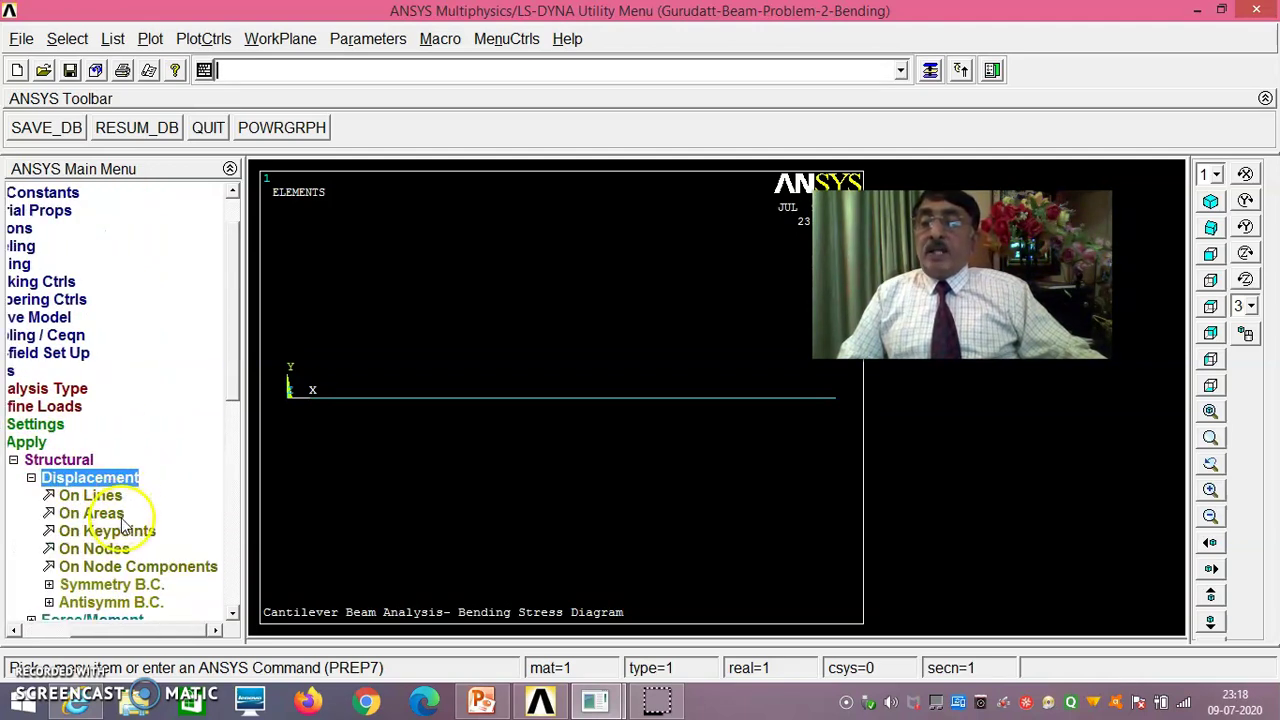
click(122, 533)
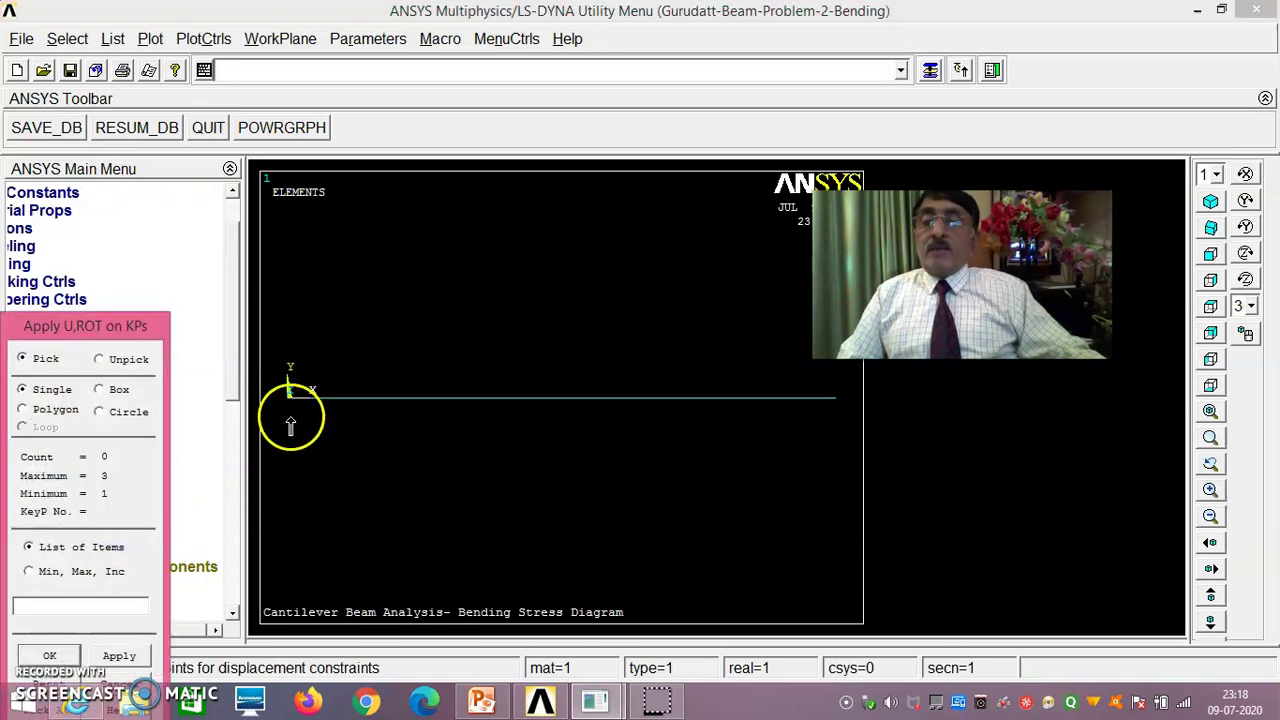
drag(150, 324, 228, 140)
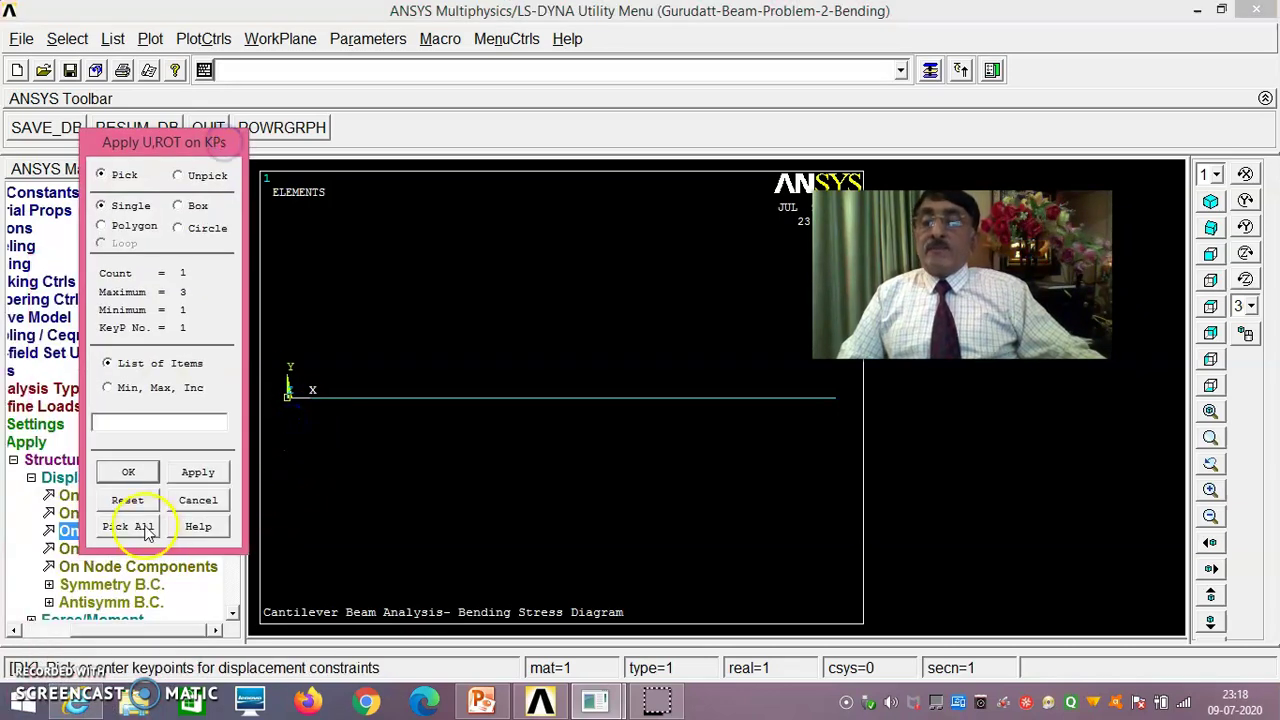
click(131, 473)
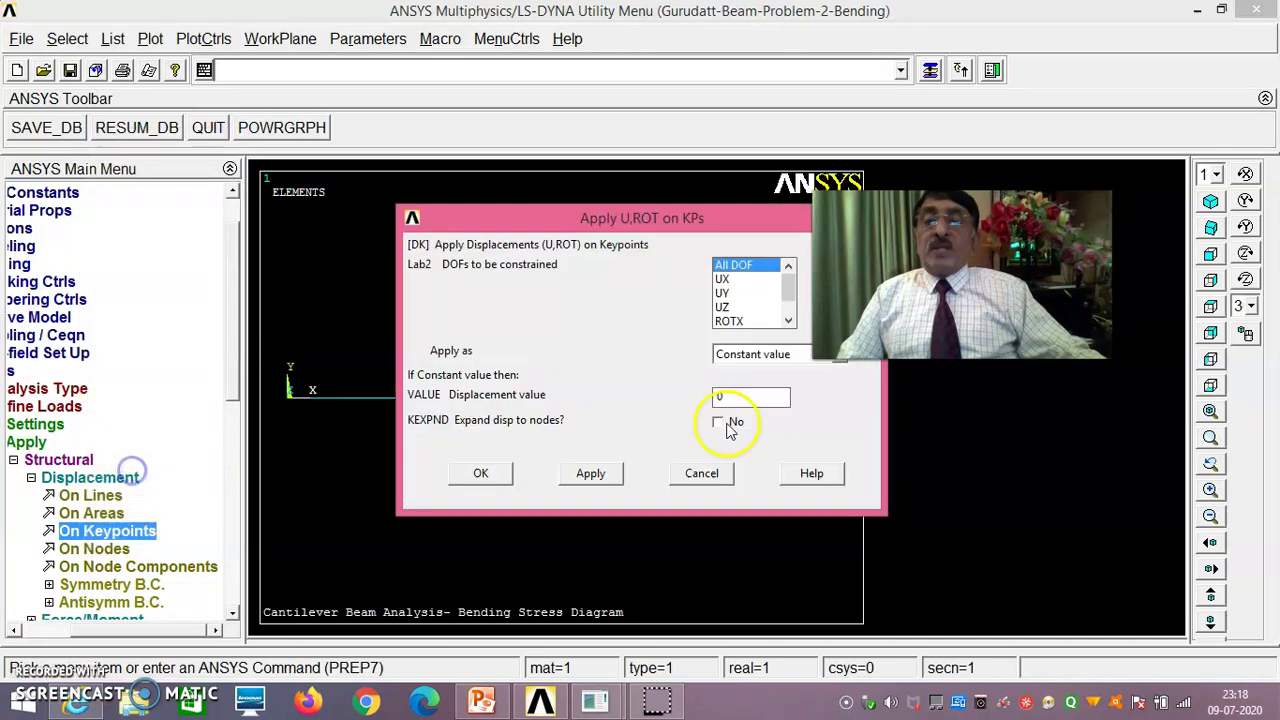
click(481, 476)
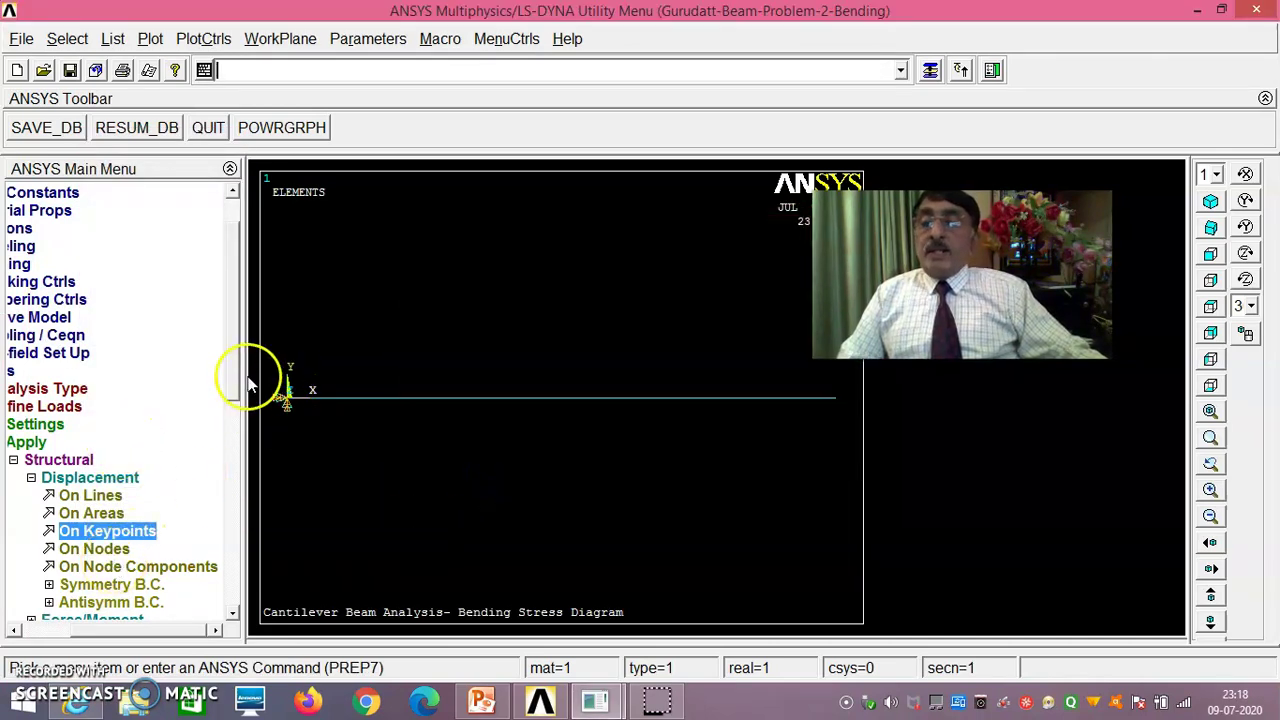
Step: Apply an FY force of -10000 on keypoint 2 at the beam's right end
scroll(171, 506, down, 3)
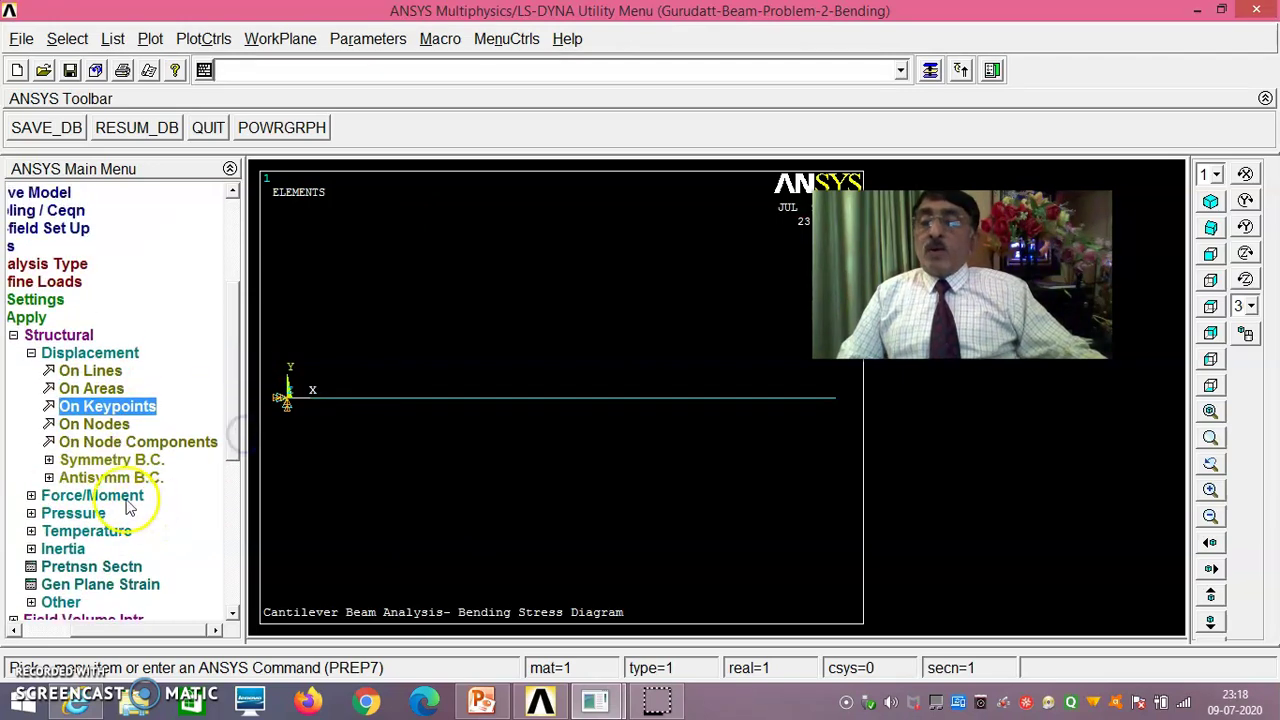
click(122, 496)
click(175, 390)
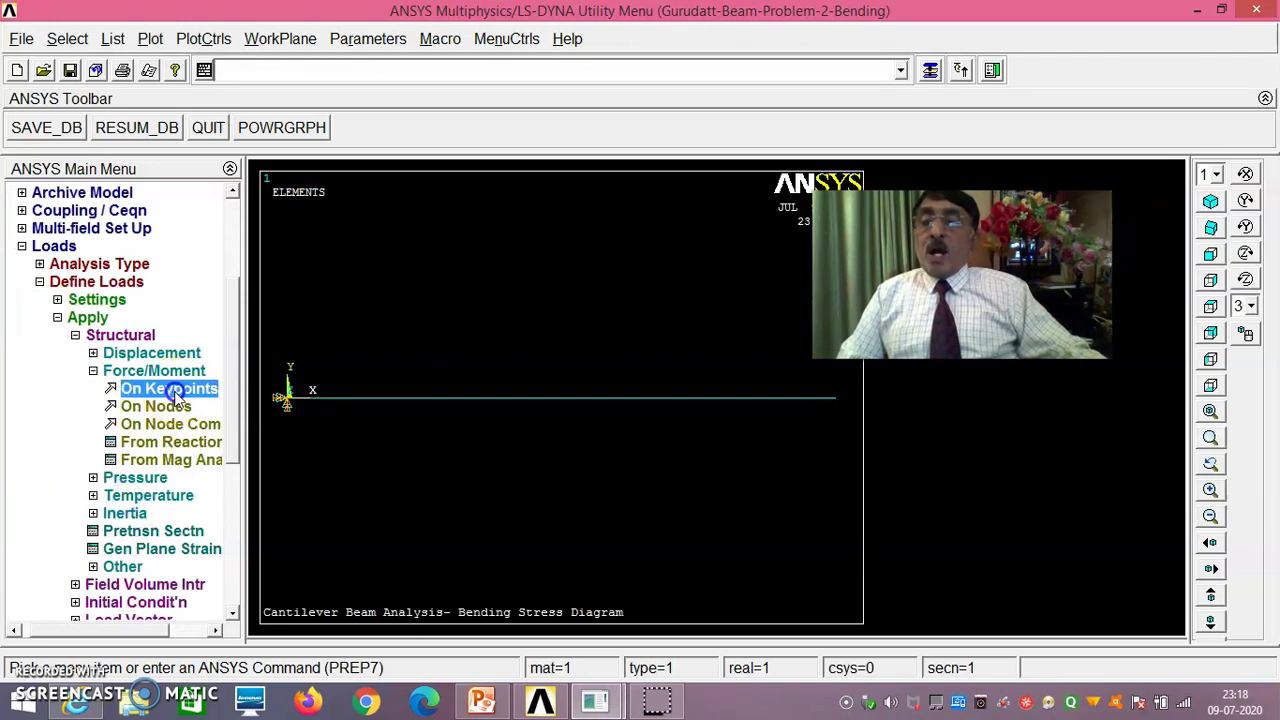
click(836, 398)
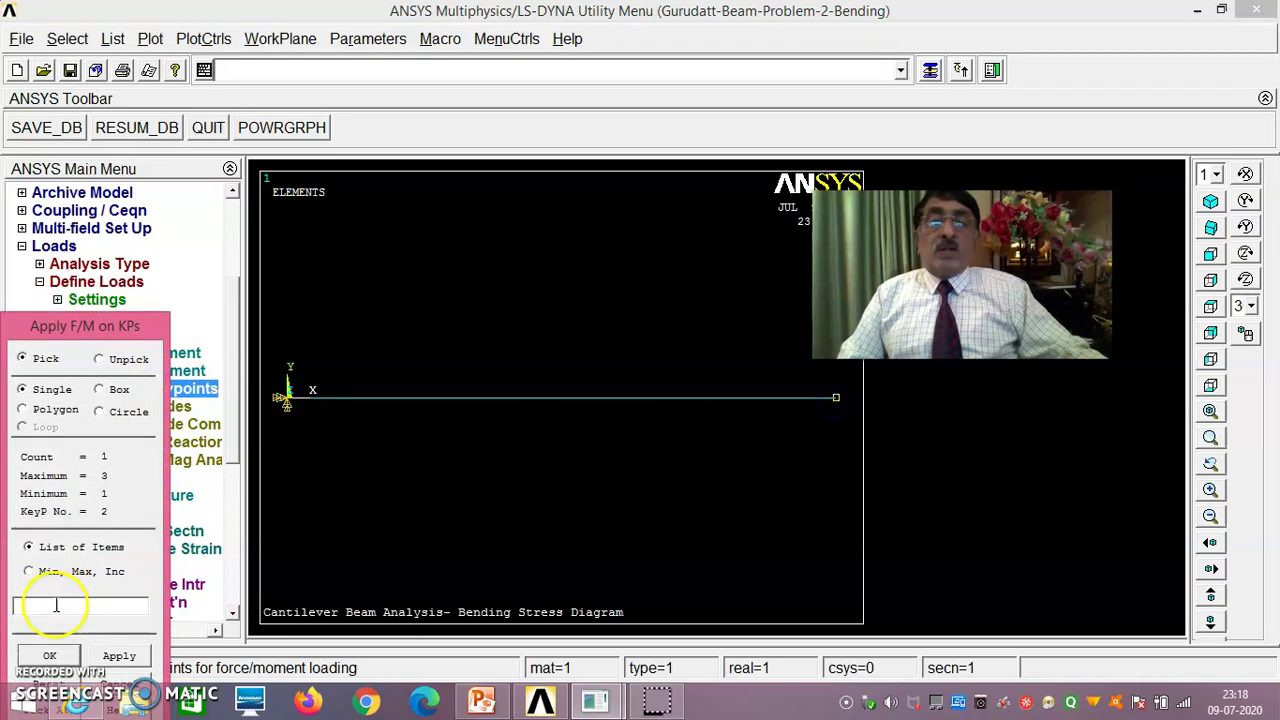
click(73, 655)
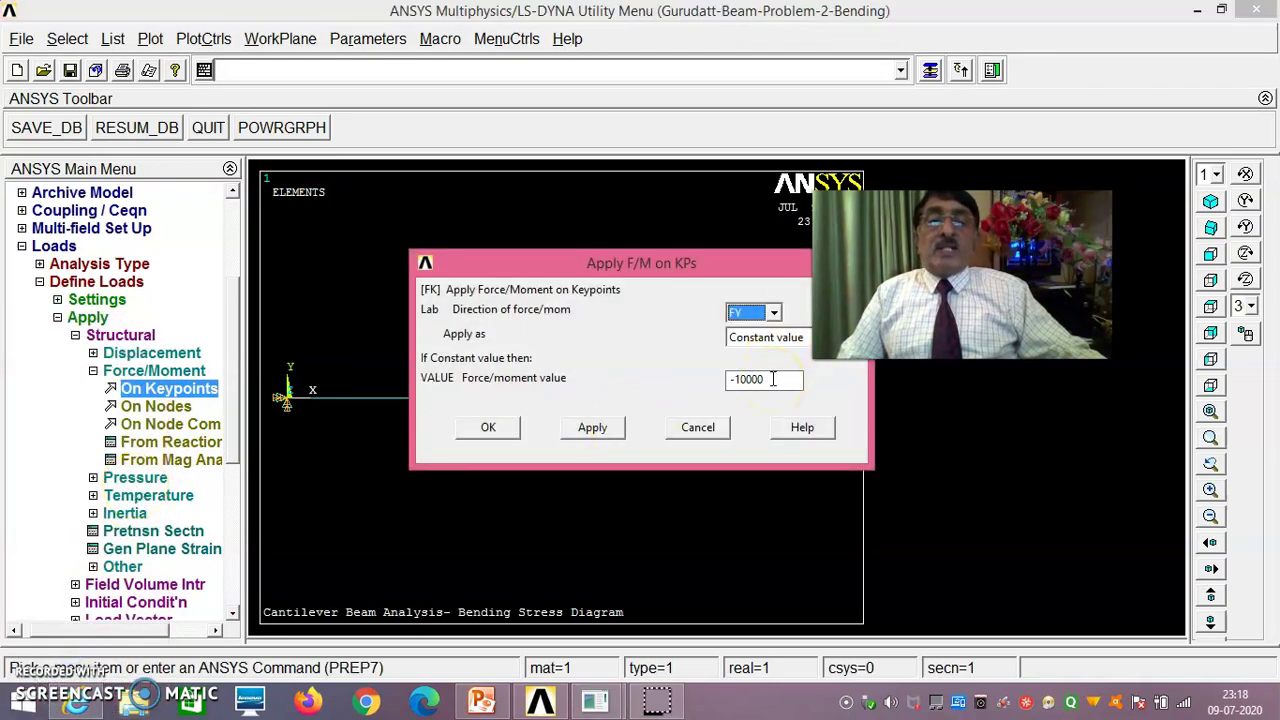
click(489, 432)
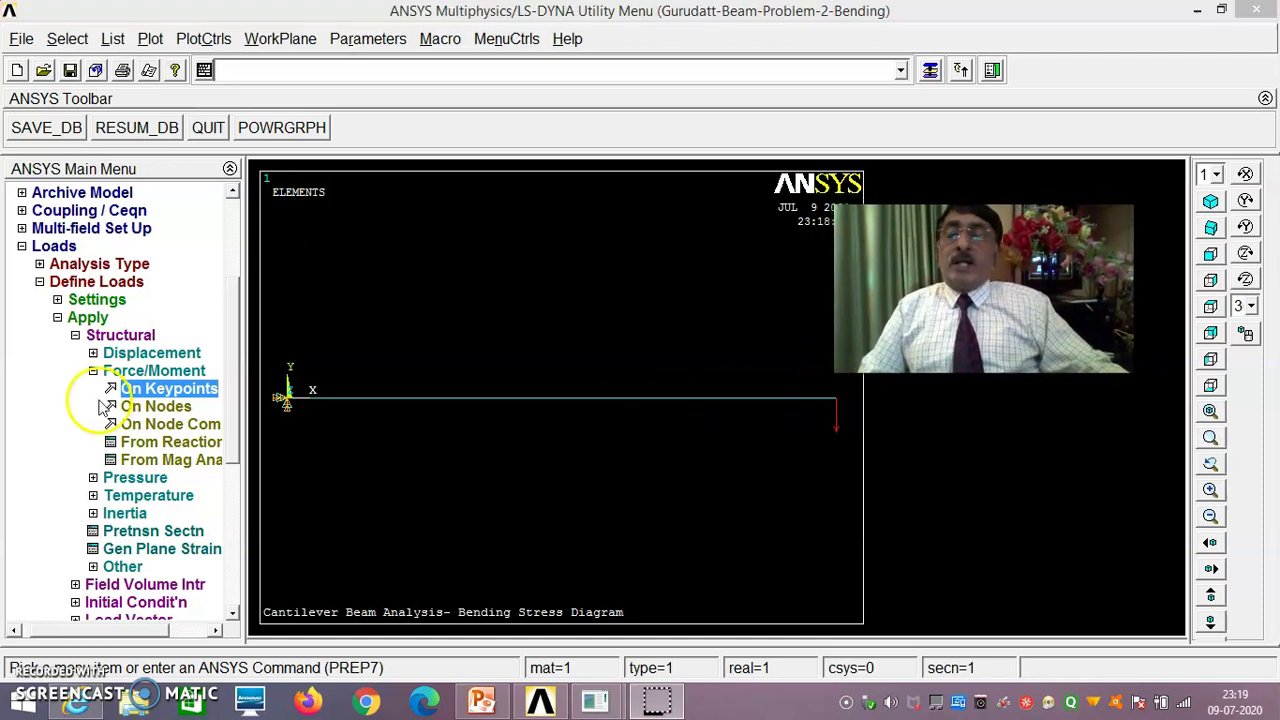
click(57, 317)
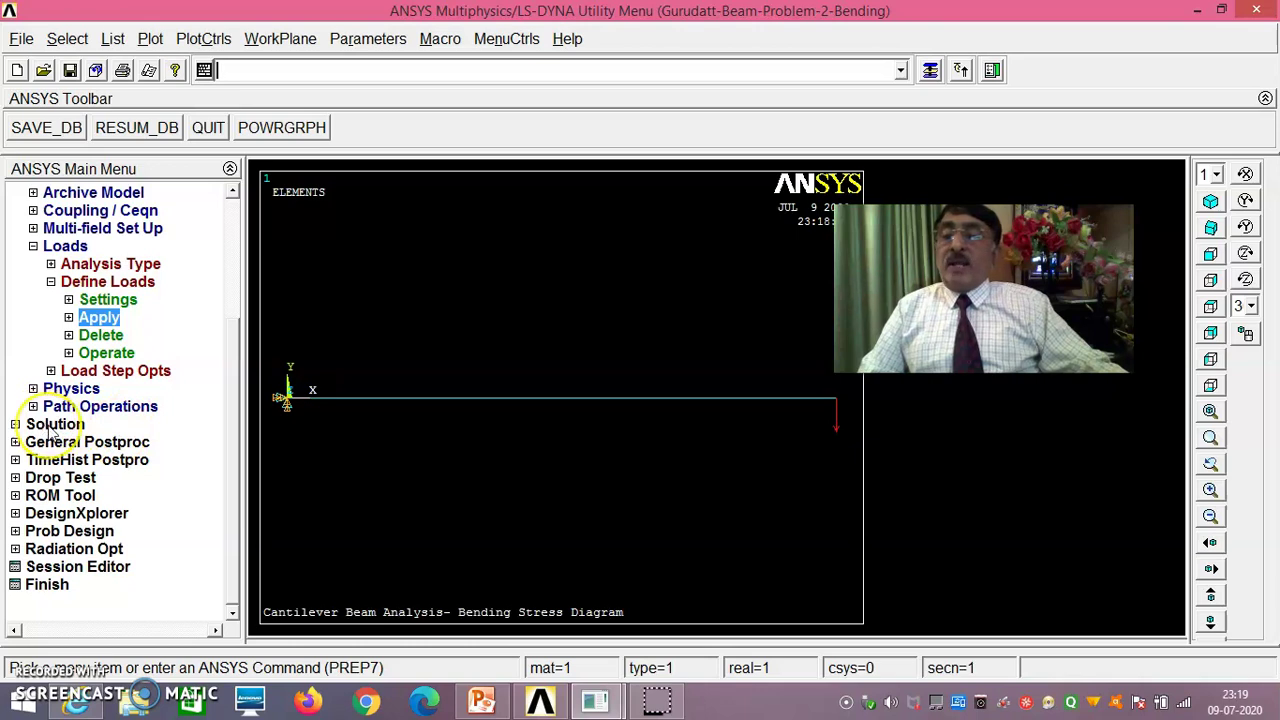
Step: Turn ESHAPE real-shape element display on and replot the beam
click(151, 40)
click(200, 40)
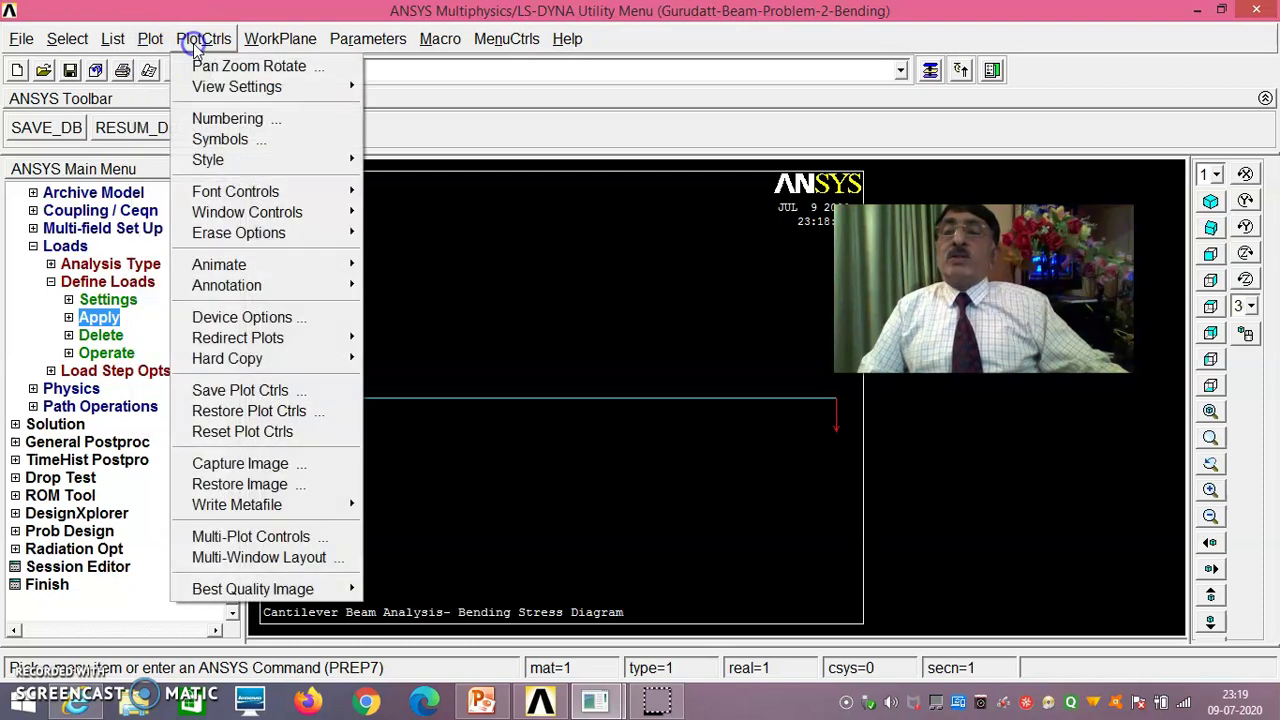
mouse_move(212, 159)
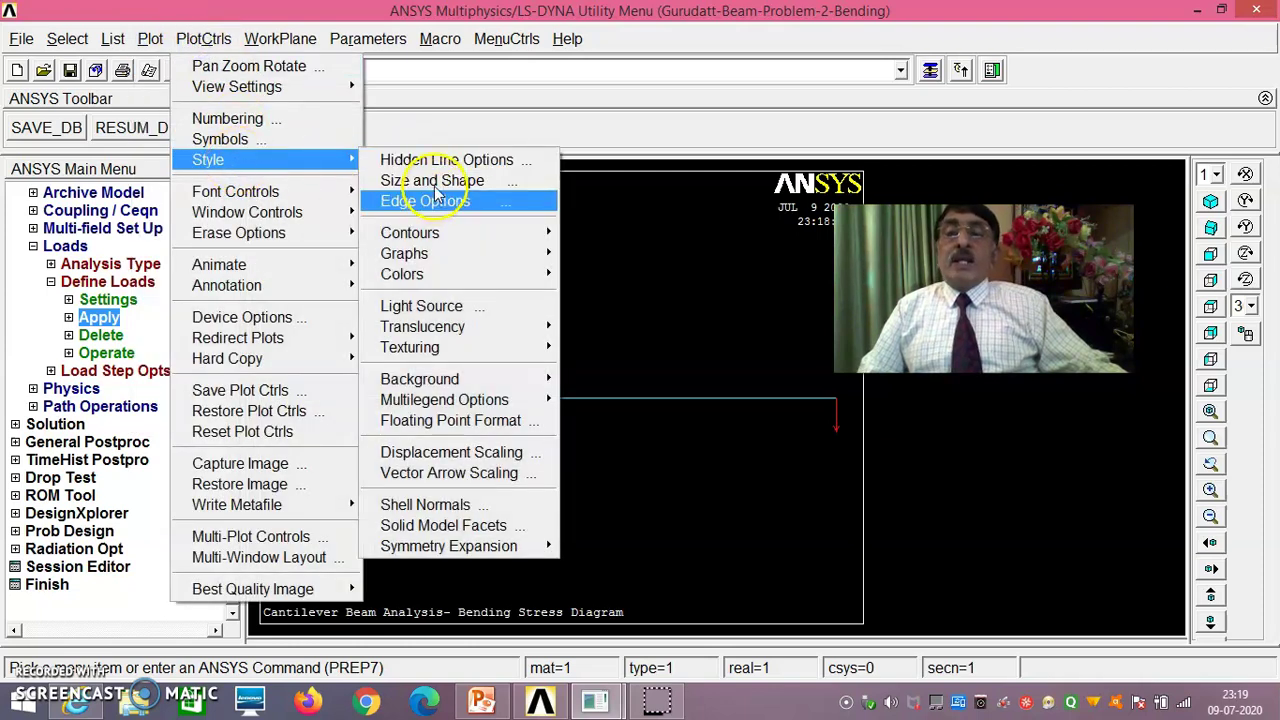
click(432, 181)
click(721, 184)
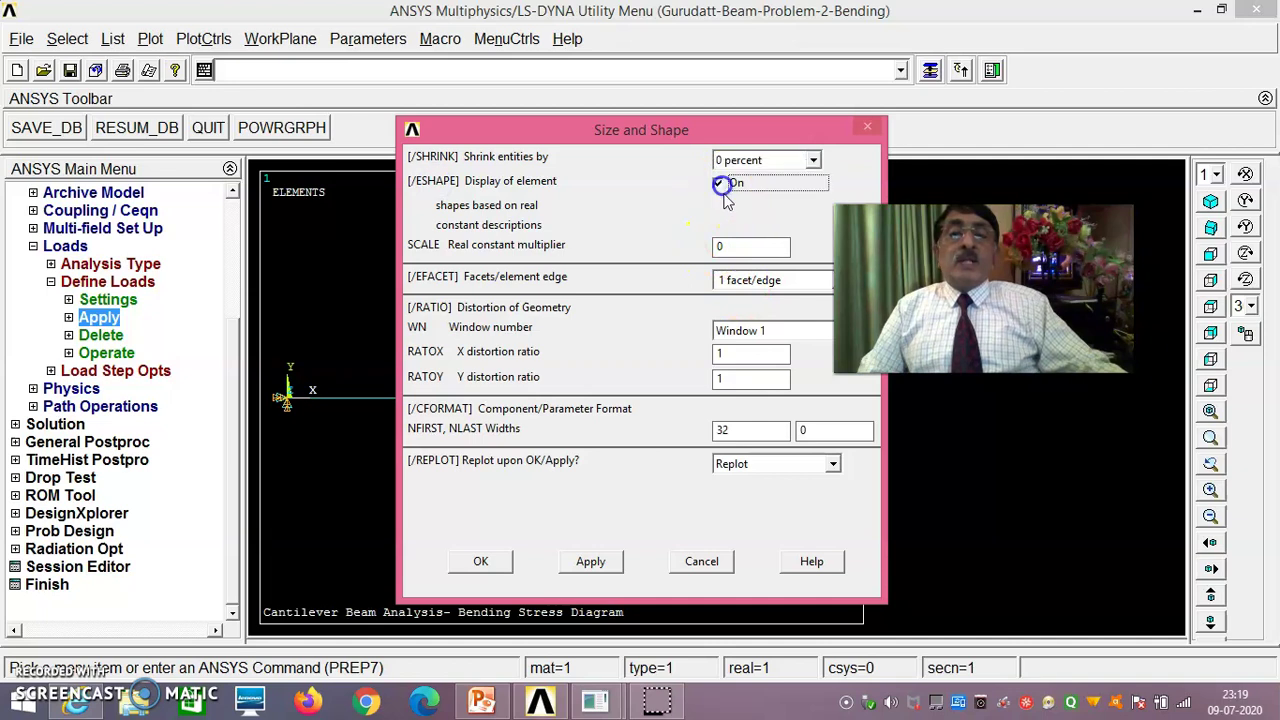
click(481, 562)
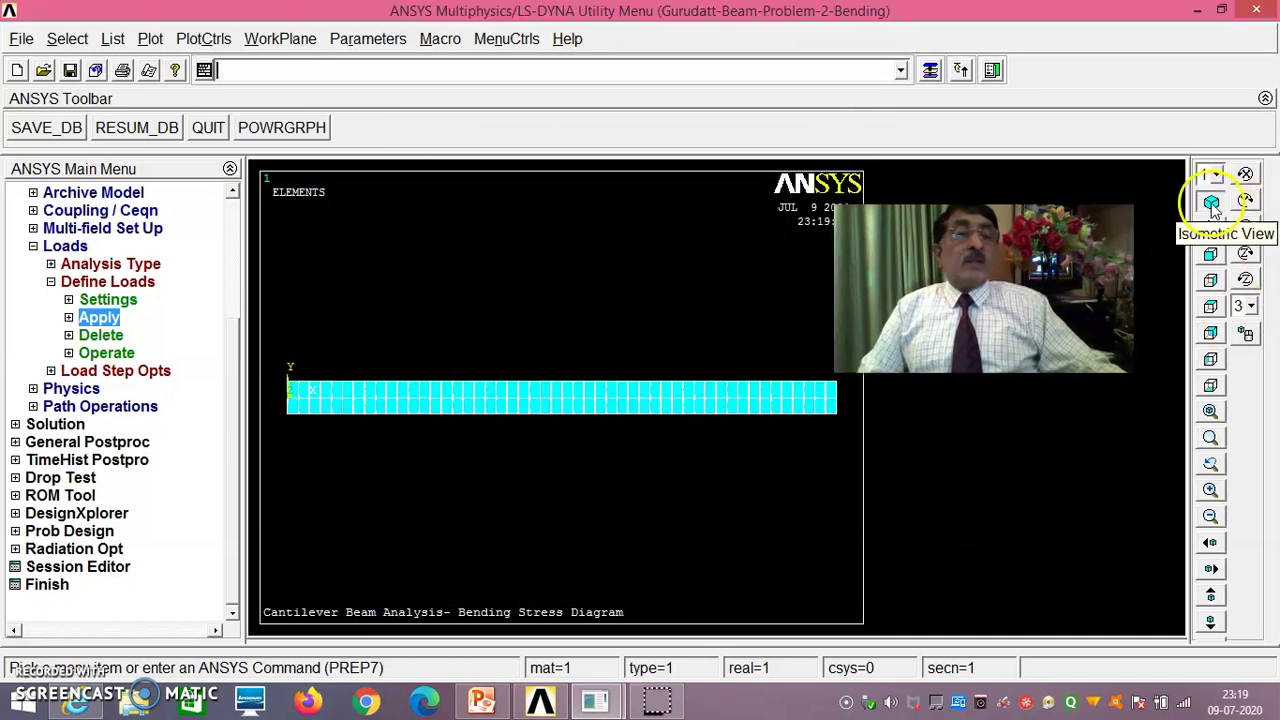
Step: Show all applied BC symbols in isometric view and multi-plot the beam
click(1245, 200)
click(210, 40)
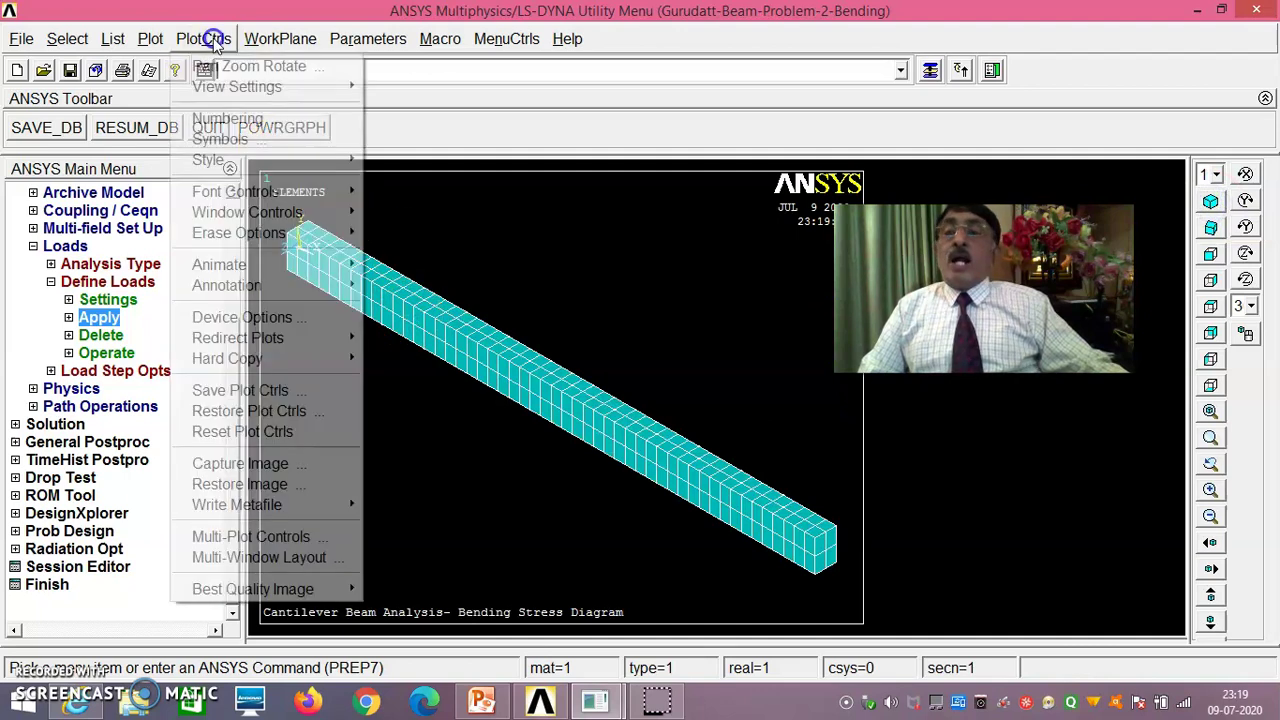
click(247, 141)
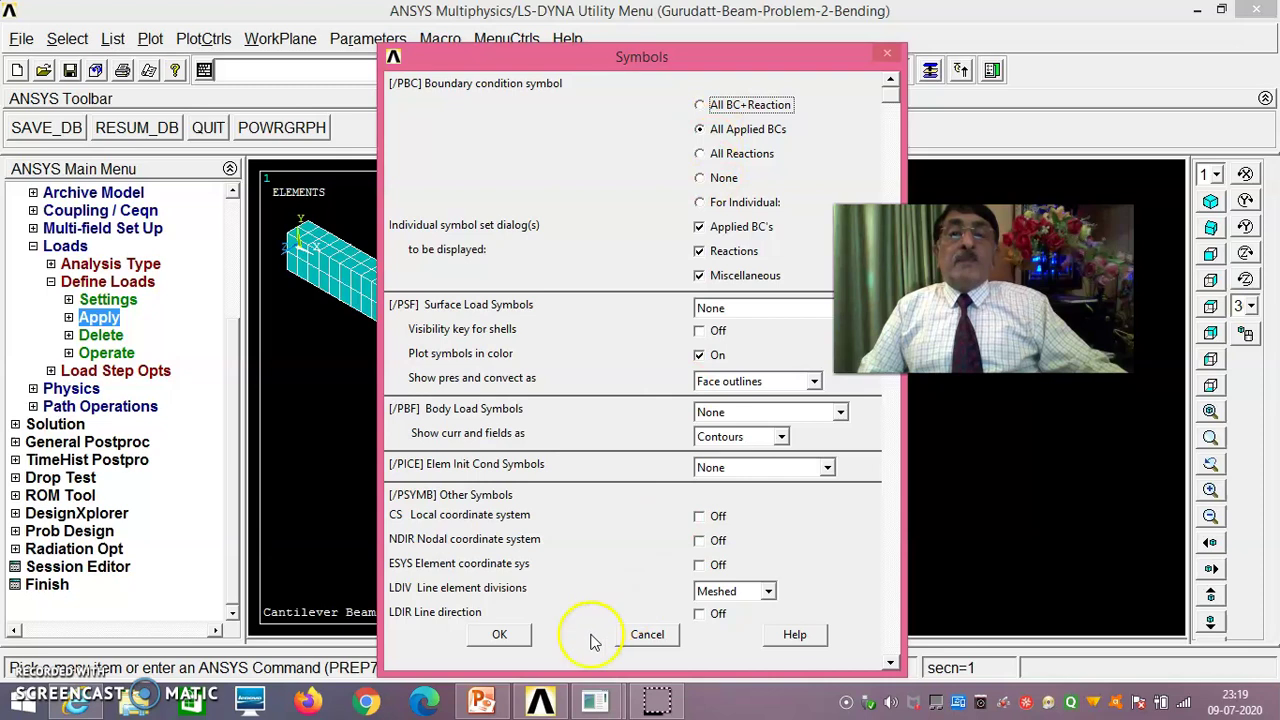
click(516, 635)
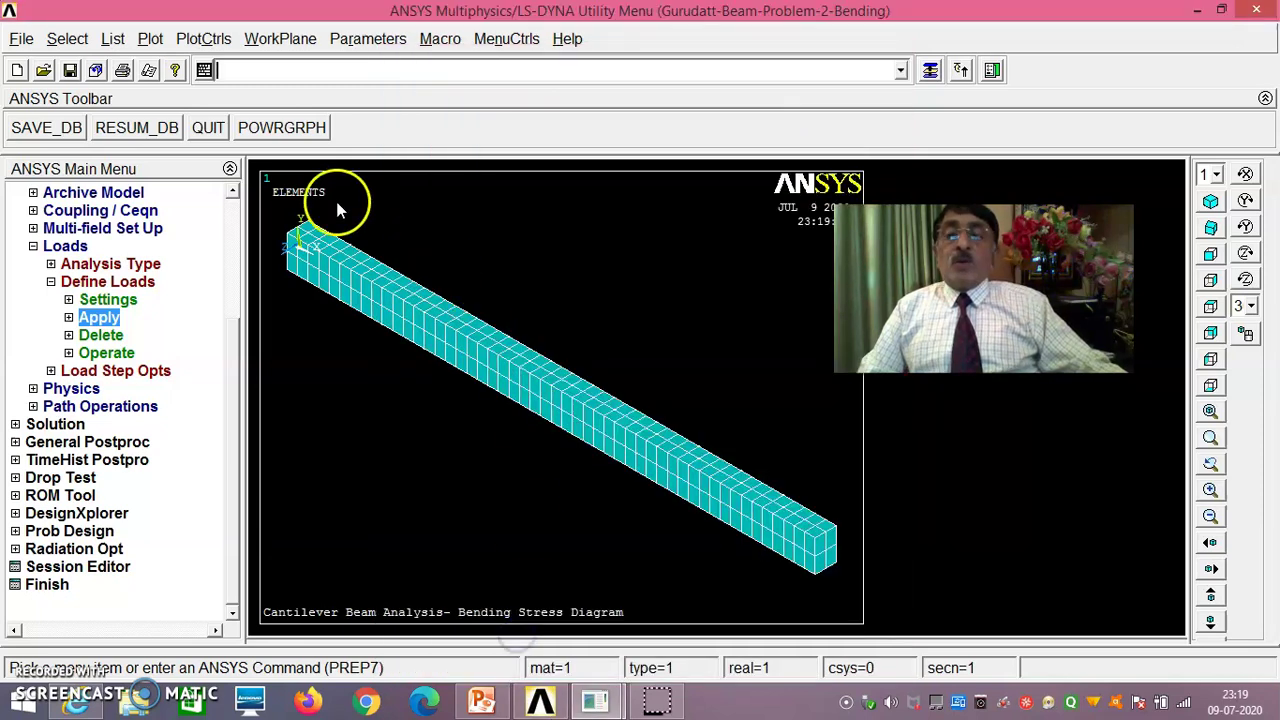
click(149, 39)
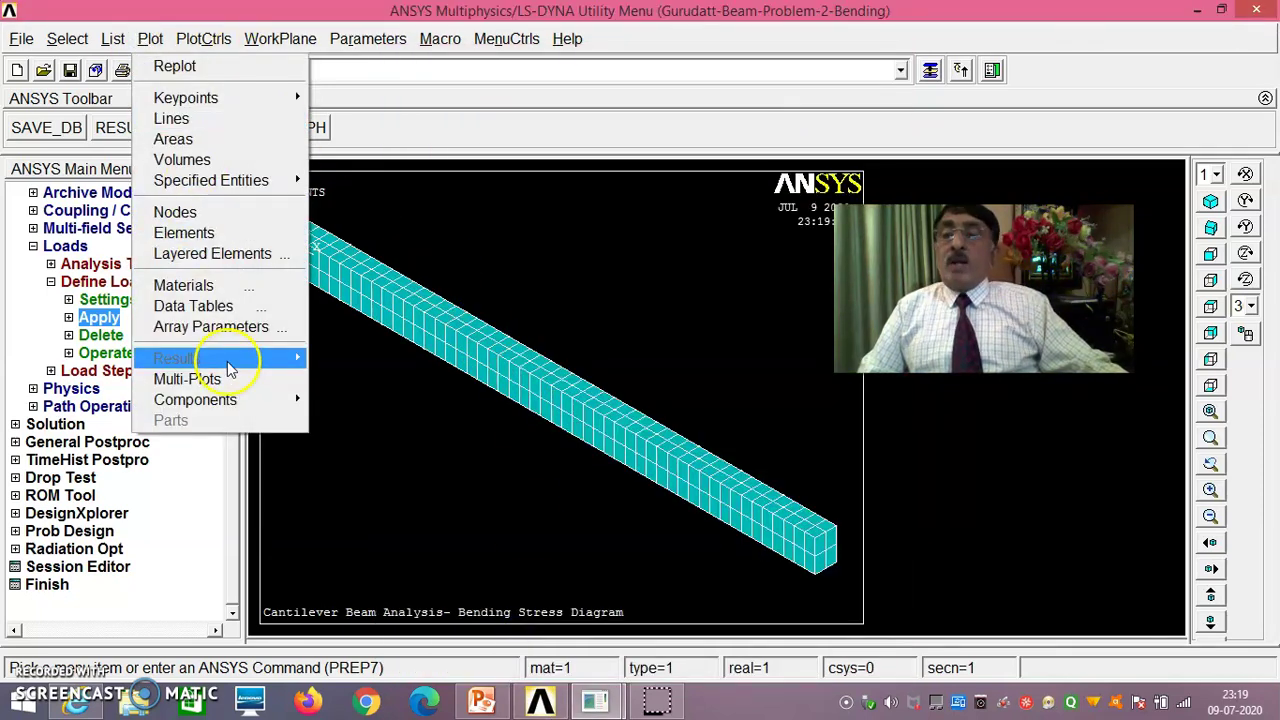
click(226, 374)
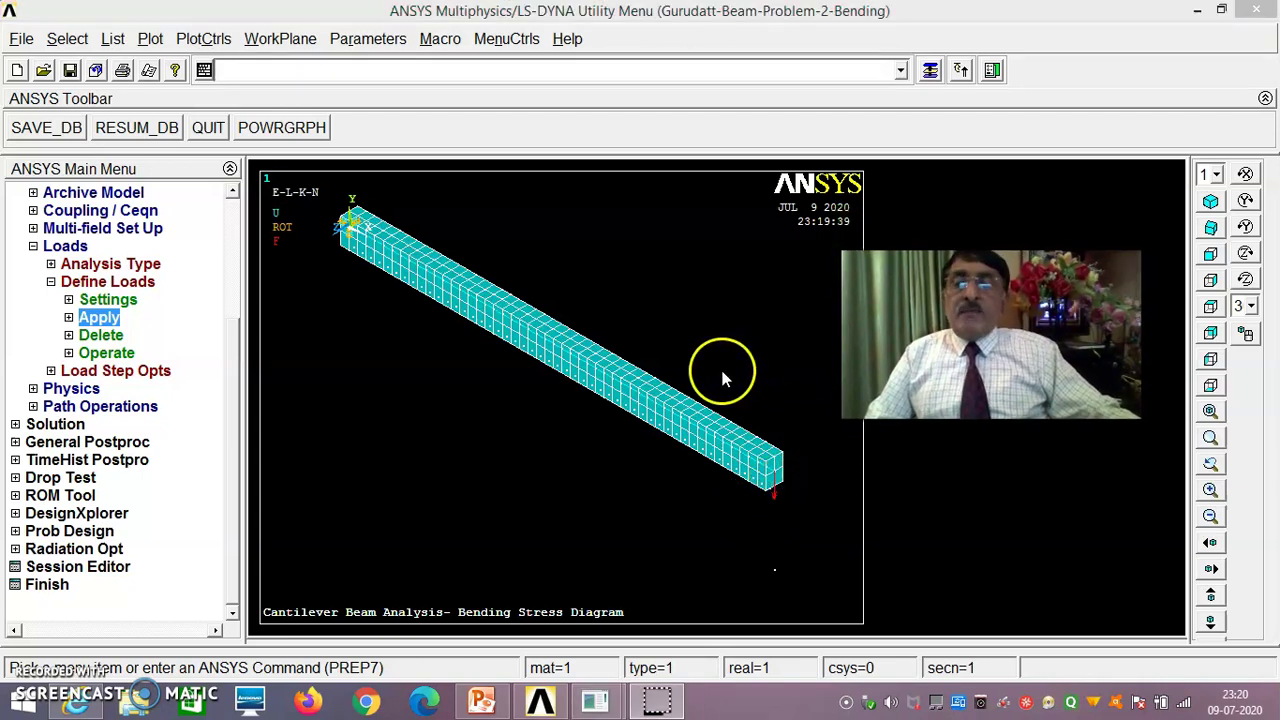
Step: Turn ESHAPE element shape display off so the beam replots as a line
click(204, 40)
mouse_move(205, 160)
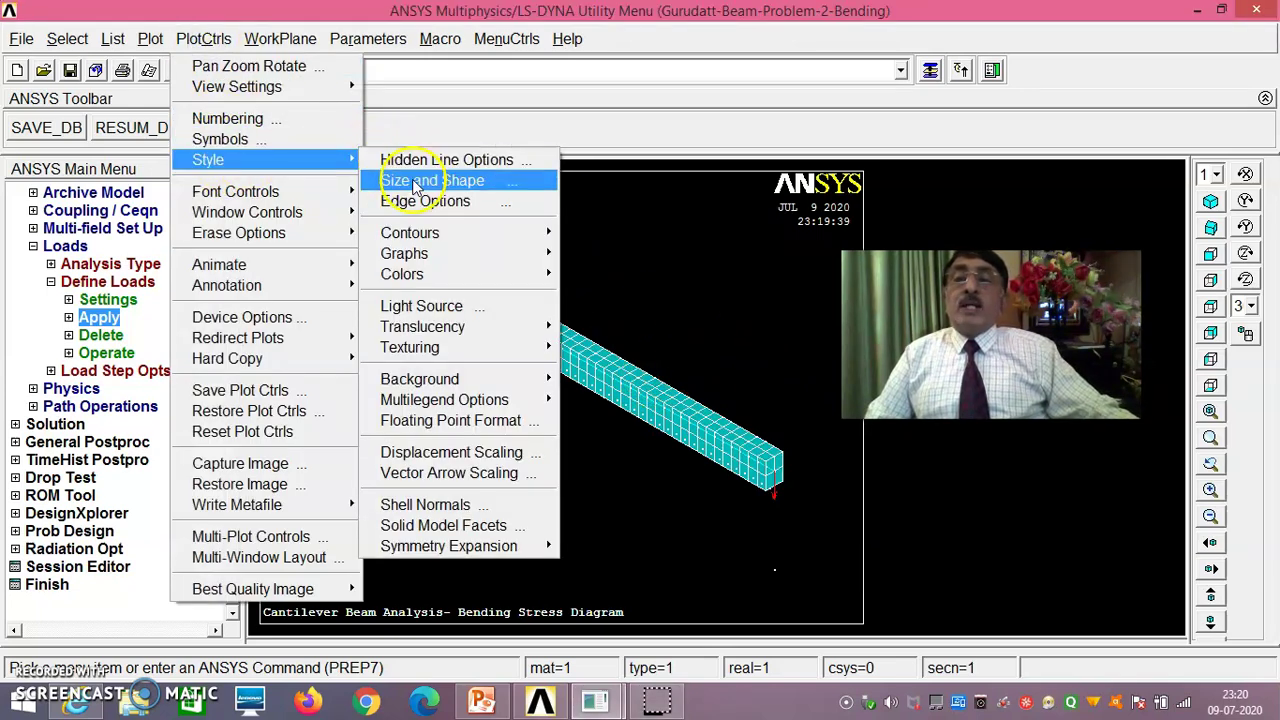
click(465, 185)
click(719, 174)
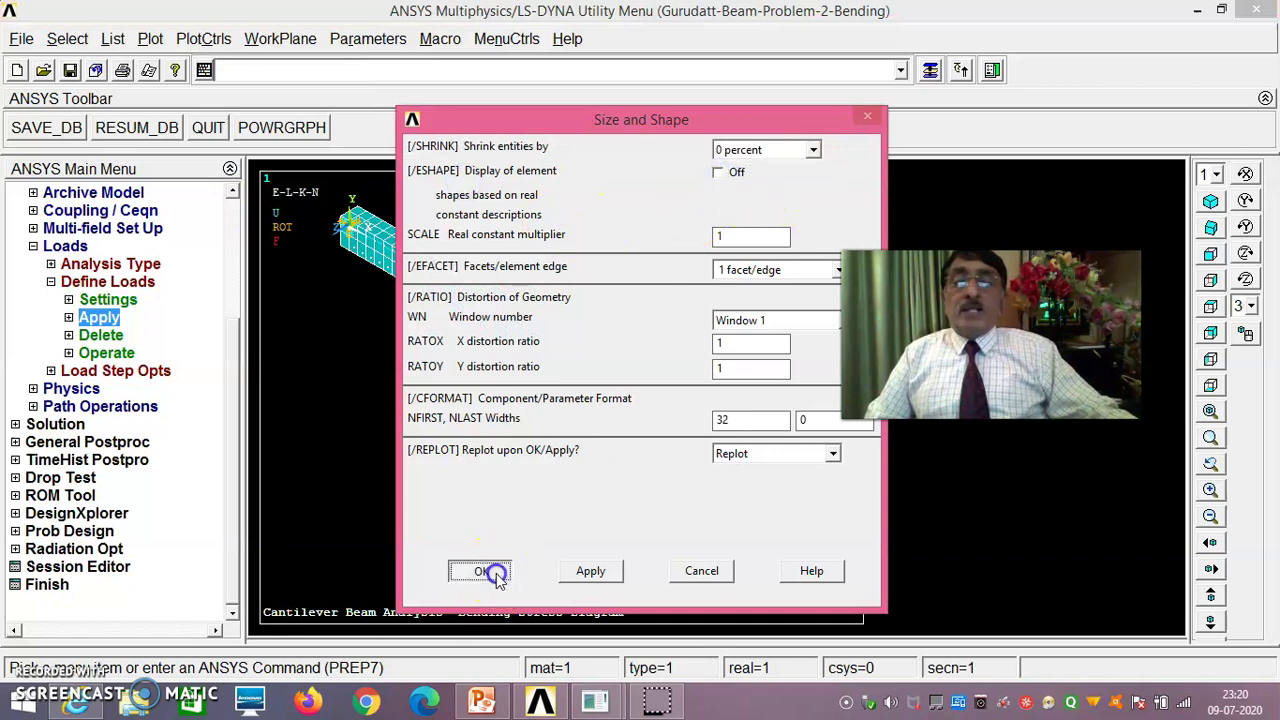
click(480, 570)
Step: Plot elements only and view the beam from the front
click(150, 38)
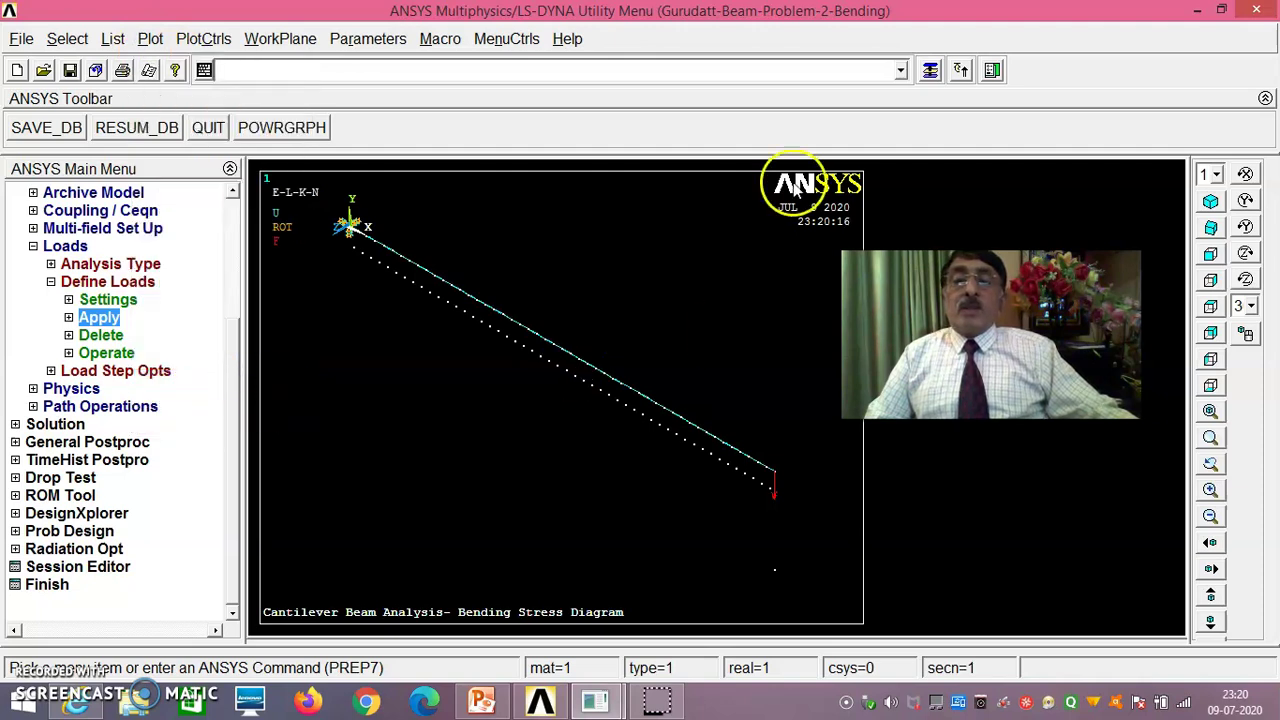
click(150, 38)
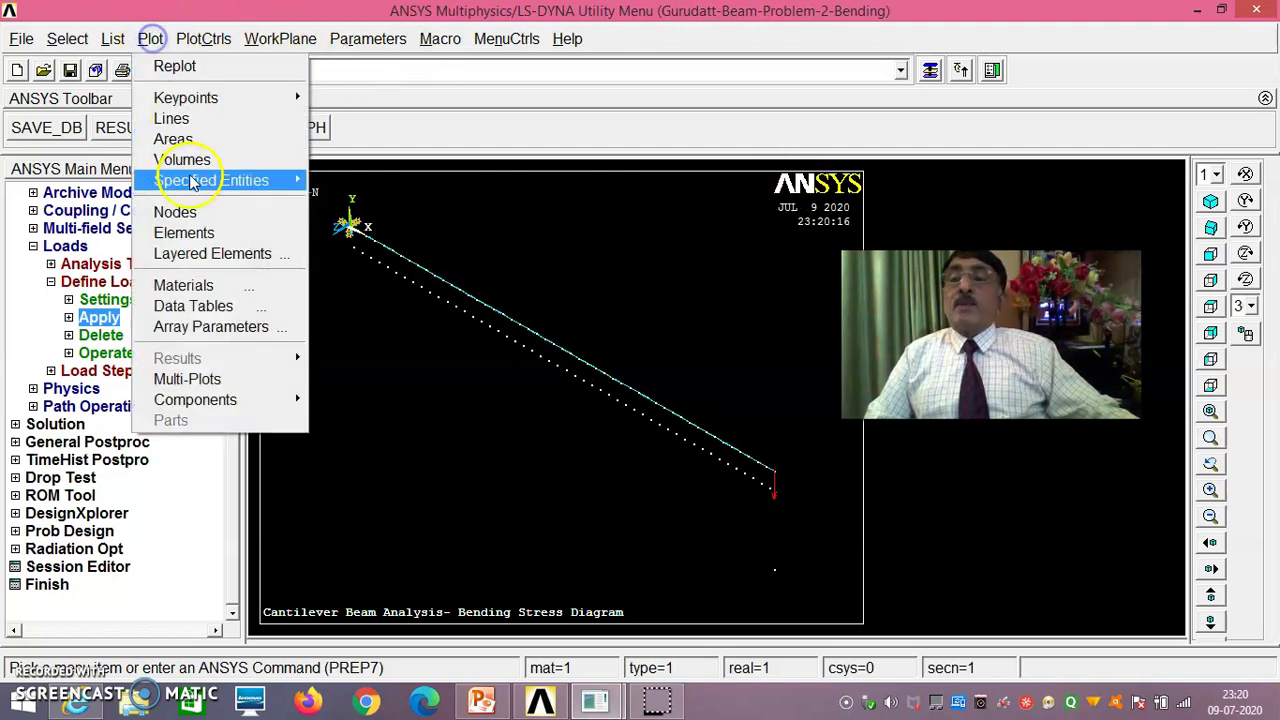
click(186, 232)
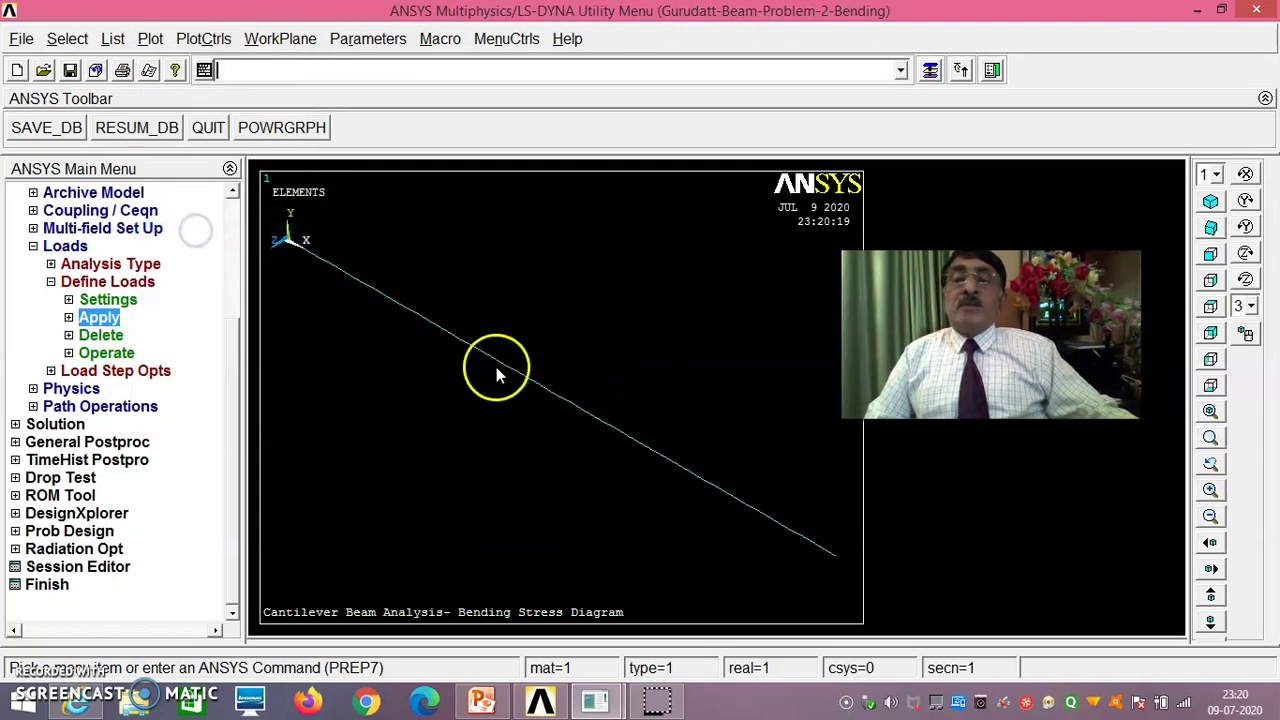
click(1210, 253)
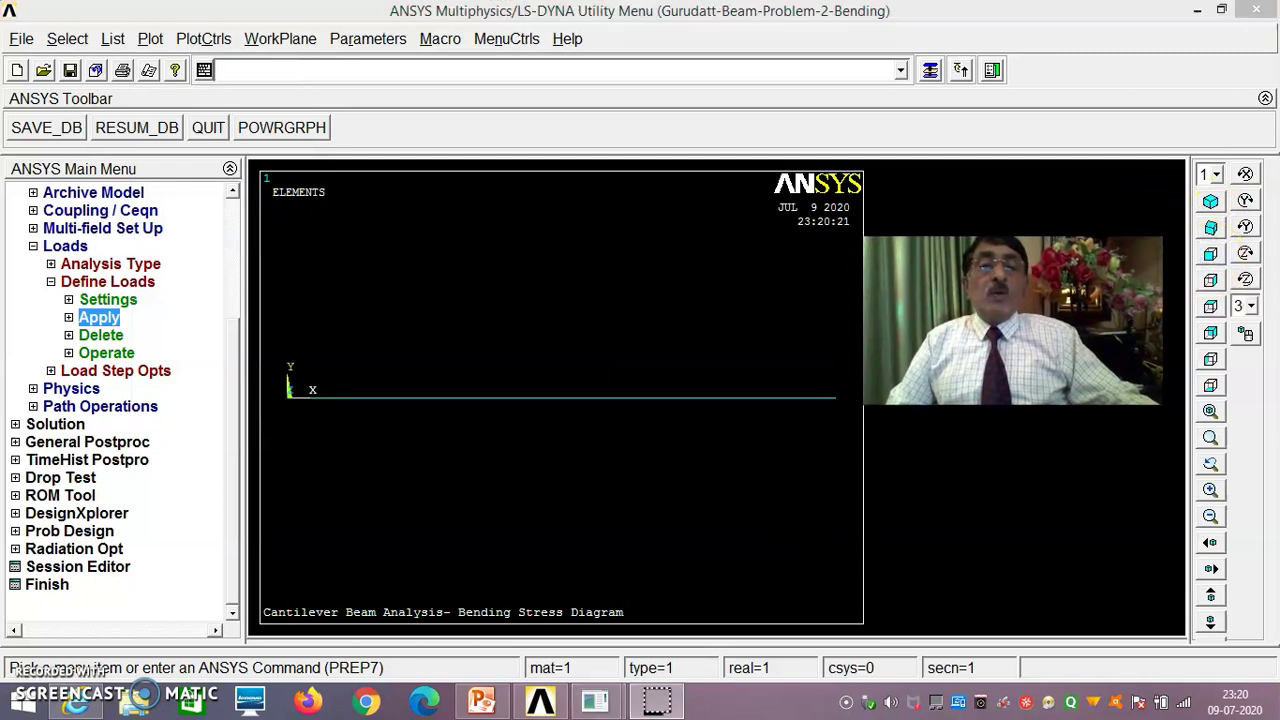
Step: Solve the current load step
click(33, 246)
click(55, 424)
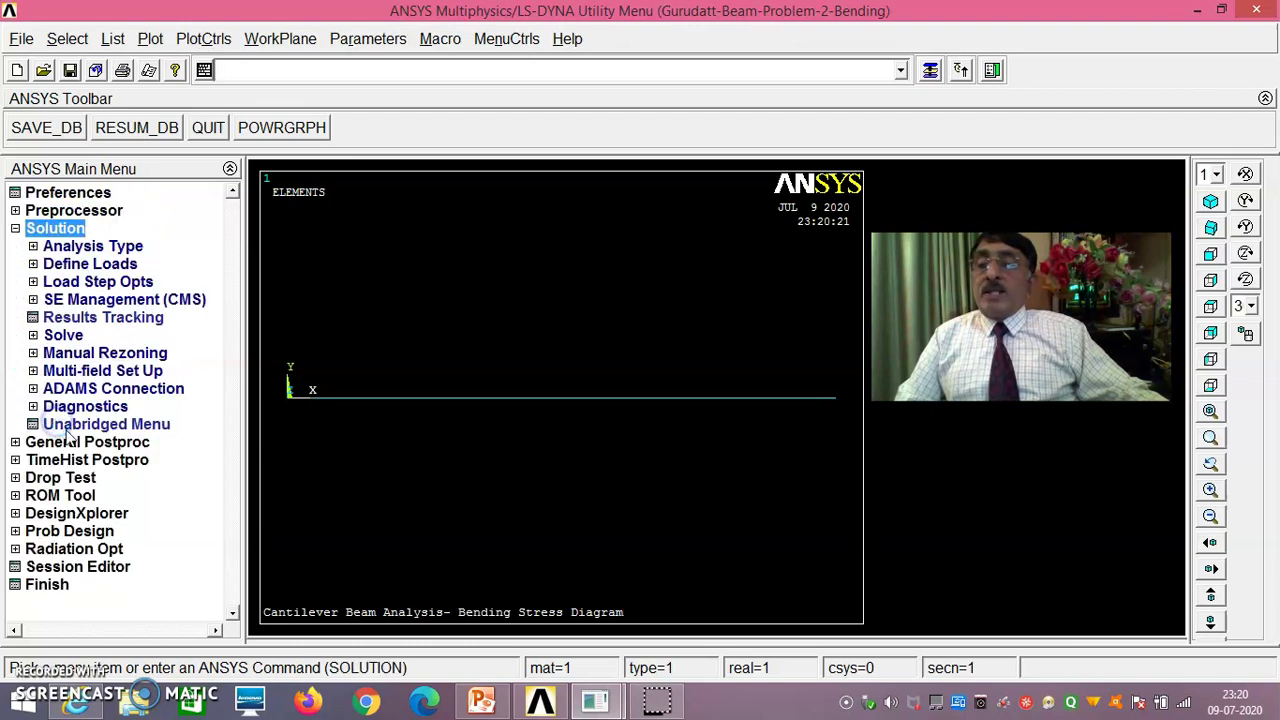
click(63, 335)
click(99, 353)
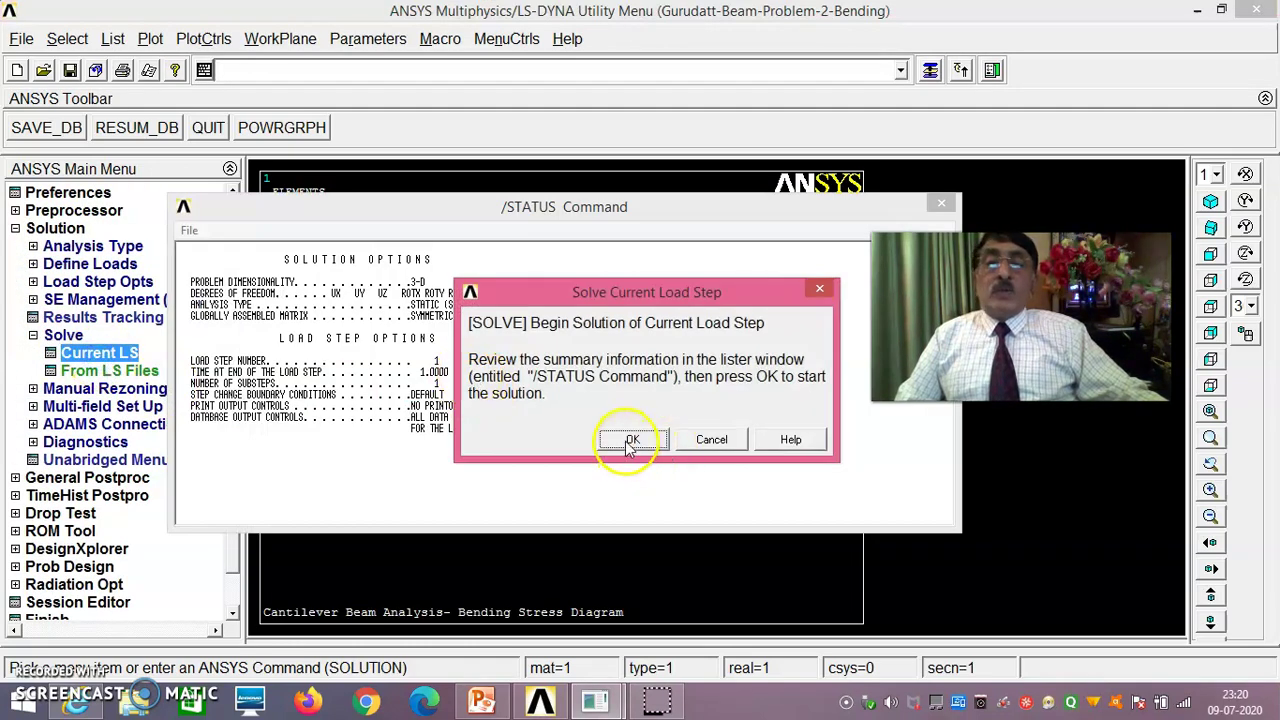
click(629, 439)
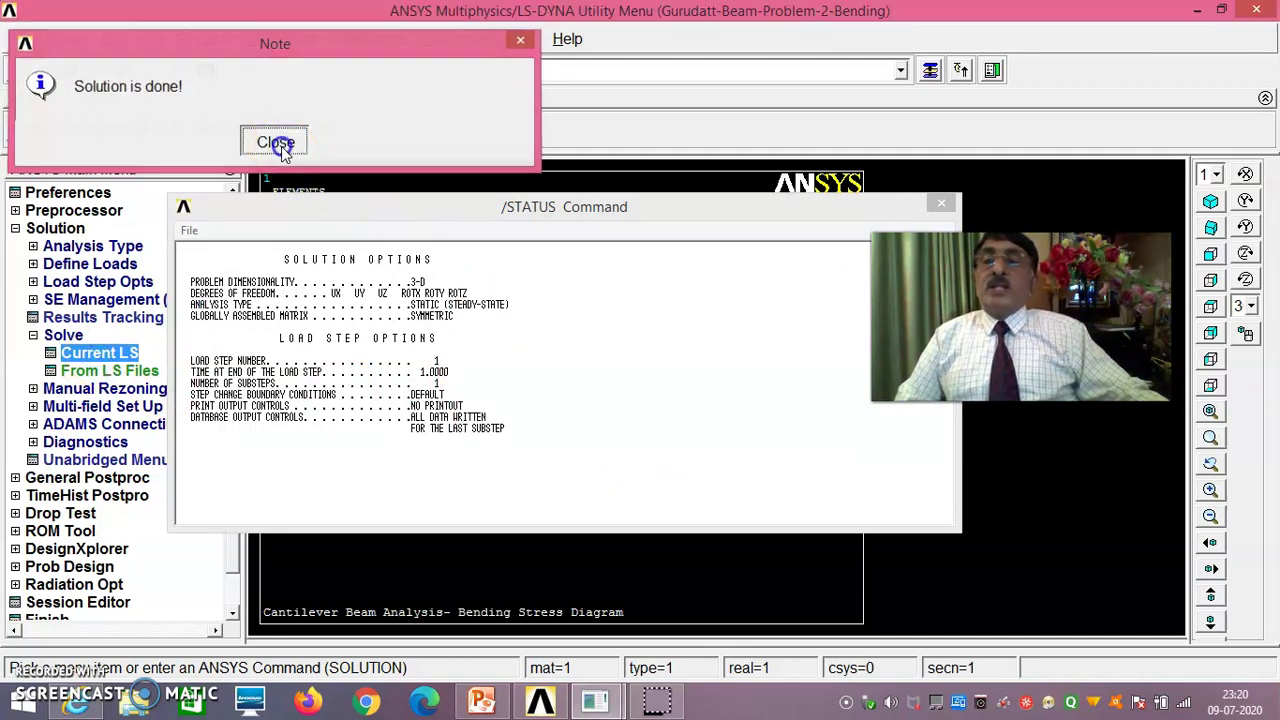
Step: Close the solution note and /STATUS window, then enter General Postproc
click(277, 140)
click(190, 231)
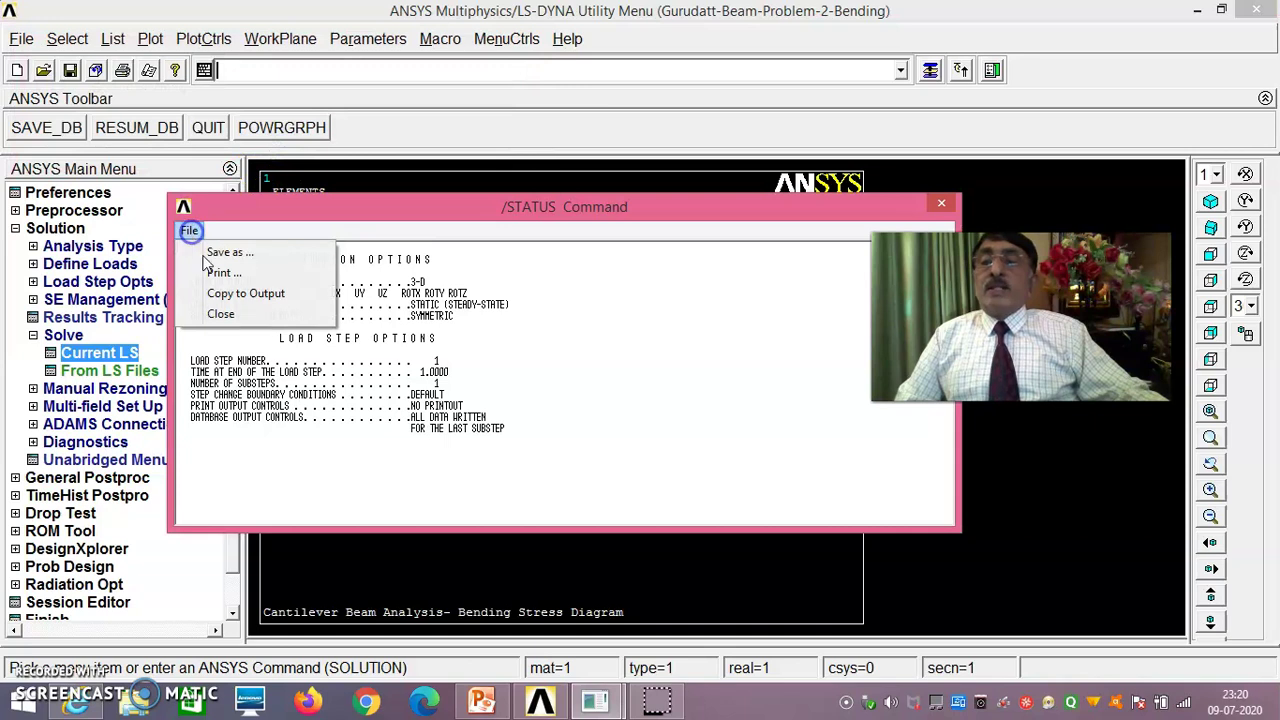
click(226, 318)
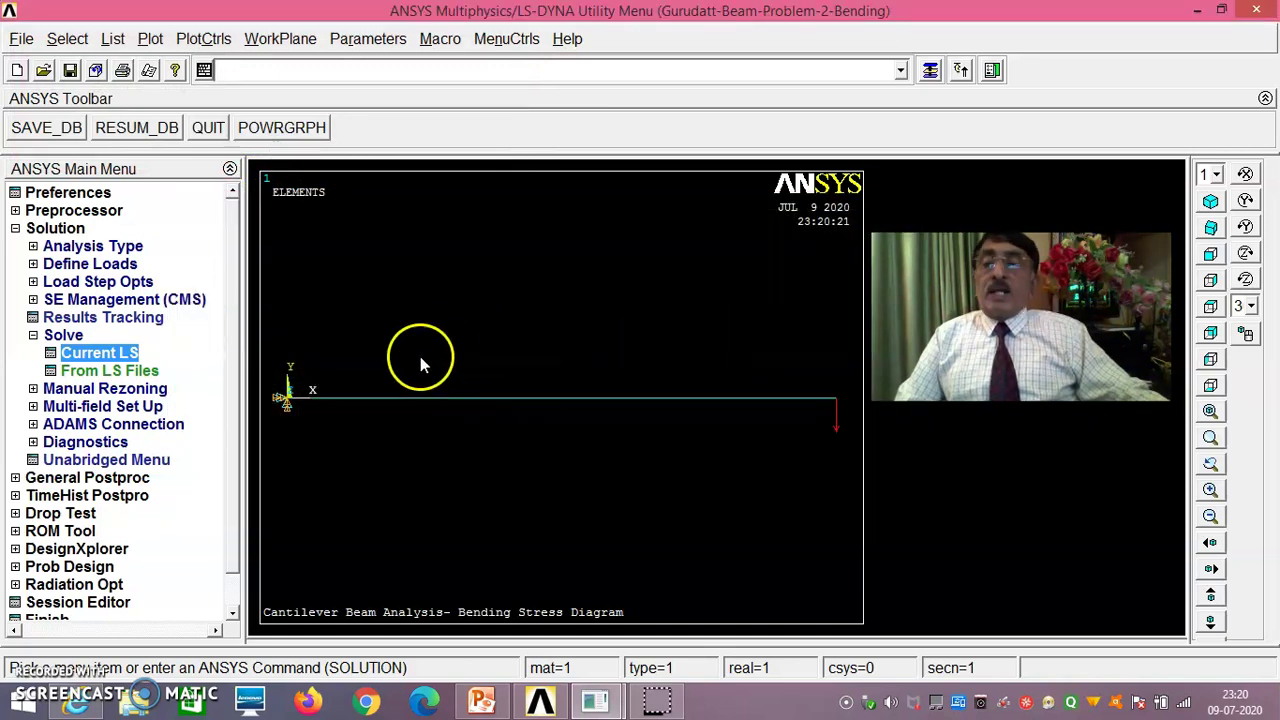
click(114, 480)
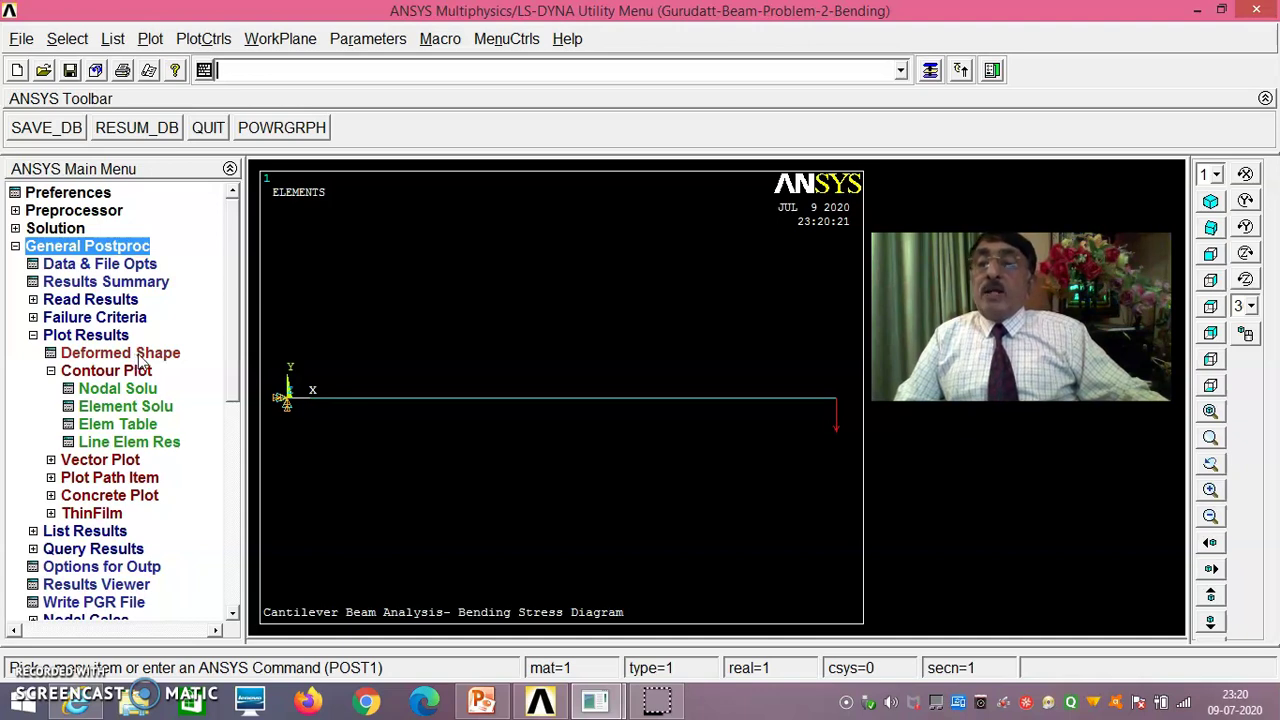
Step: Plot the deformed shape with the undeformed outline, showing DMX = .004421
click(141, 357)
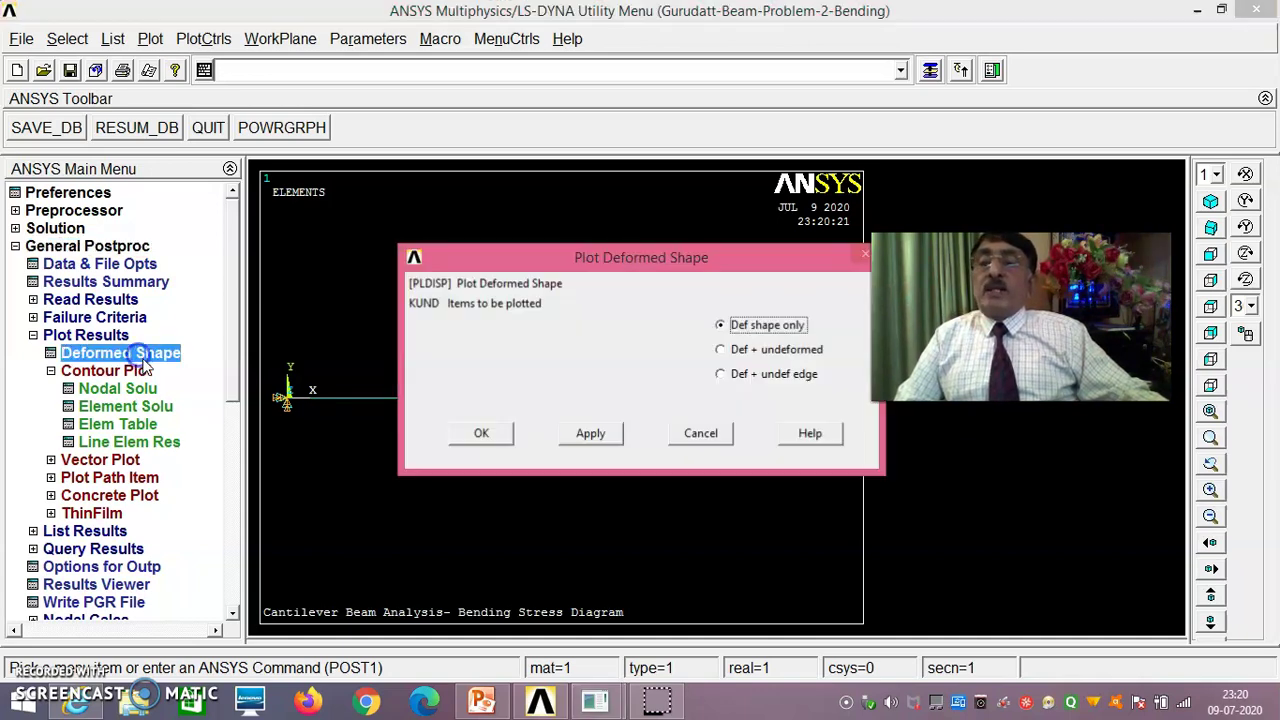
click(737, 357)
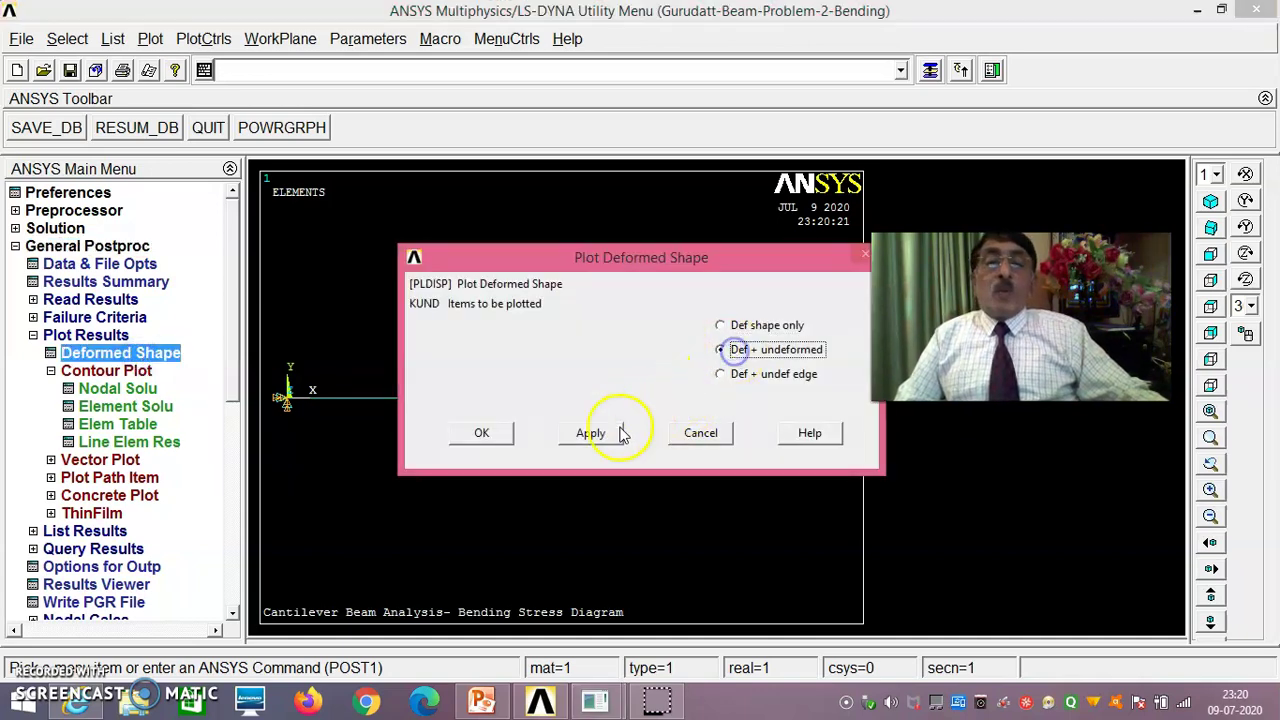
click(482, 433)
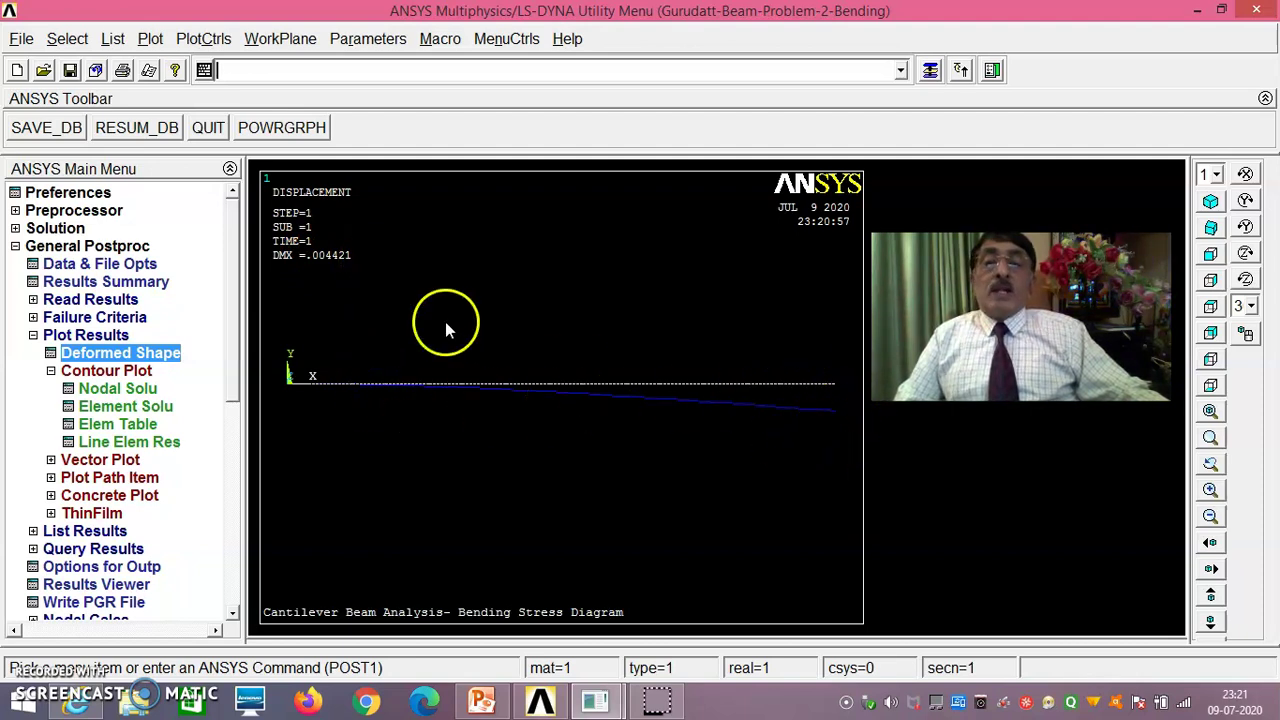
Step: Browse the PlotCtrls menu without changing anything
click(210, 38)
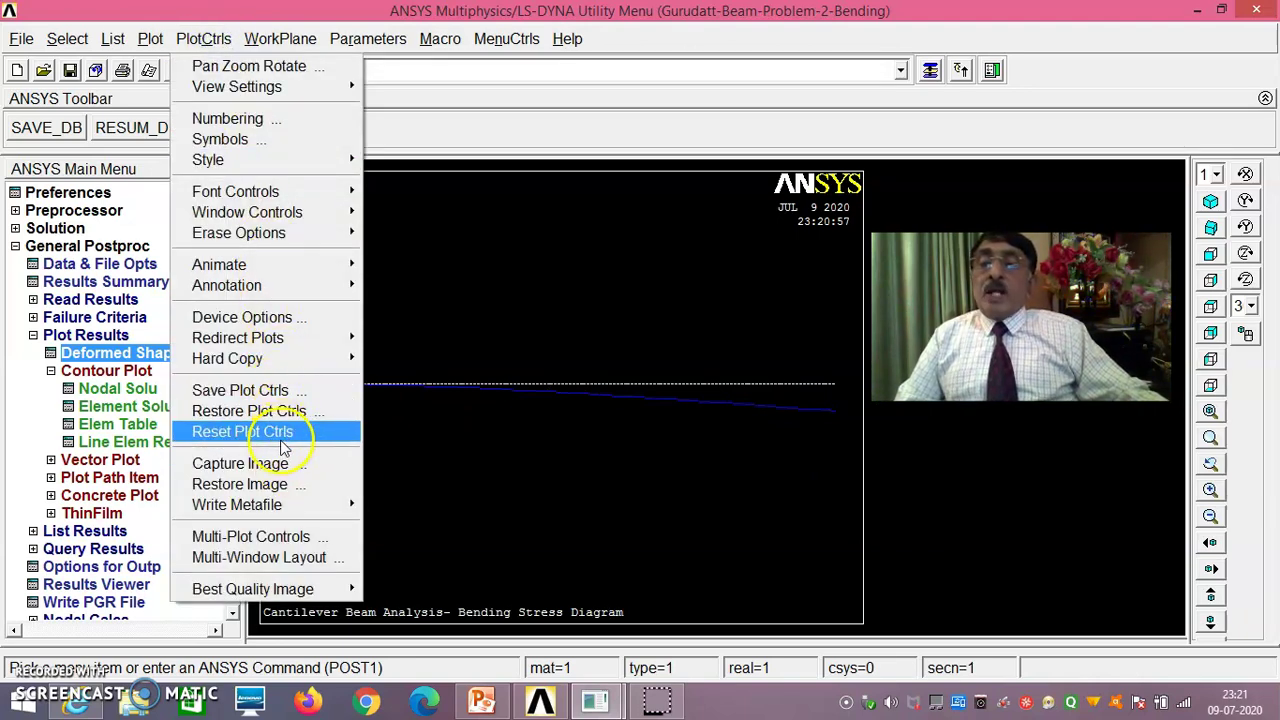
mouse_move(286, 508)
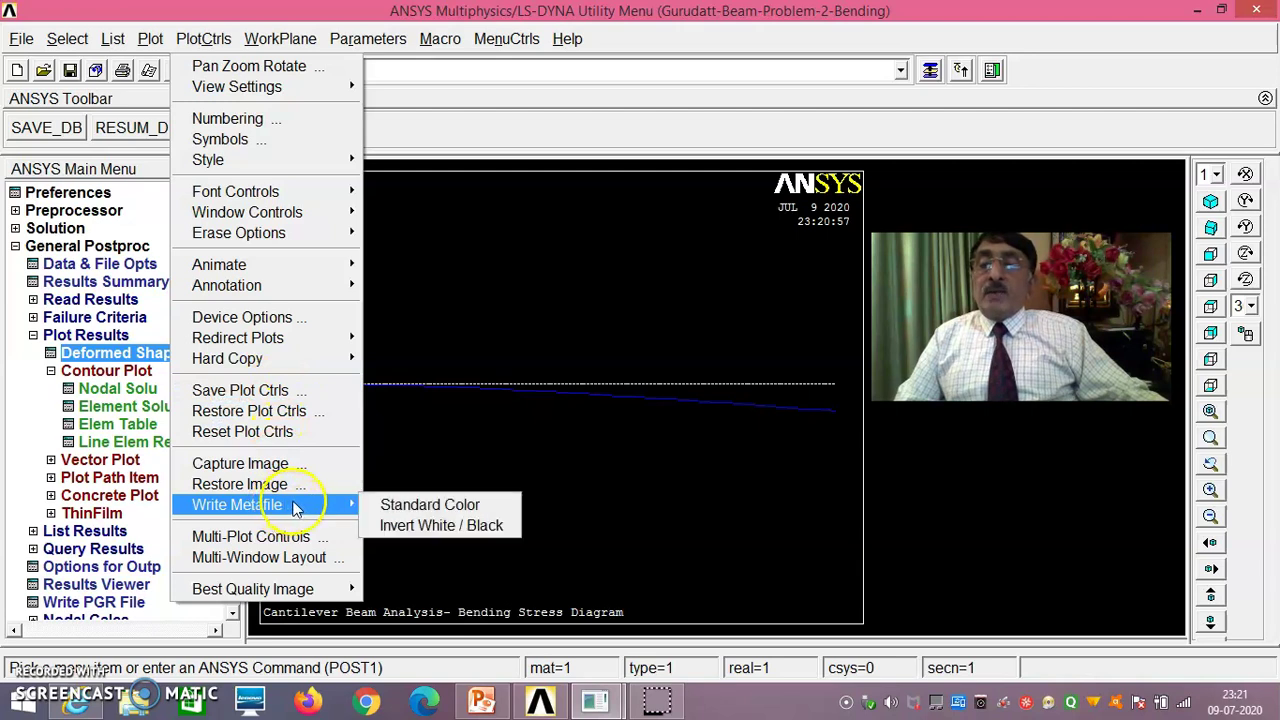
click(493, 445)
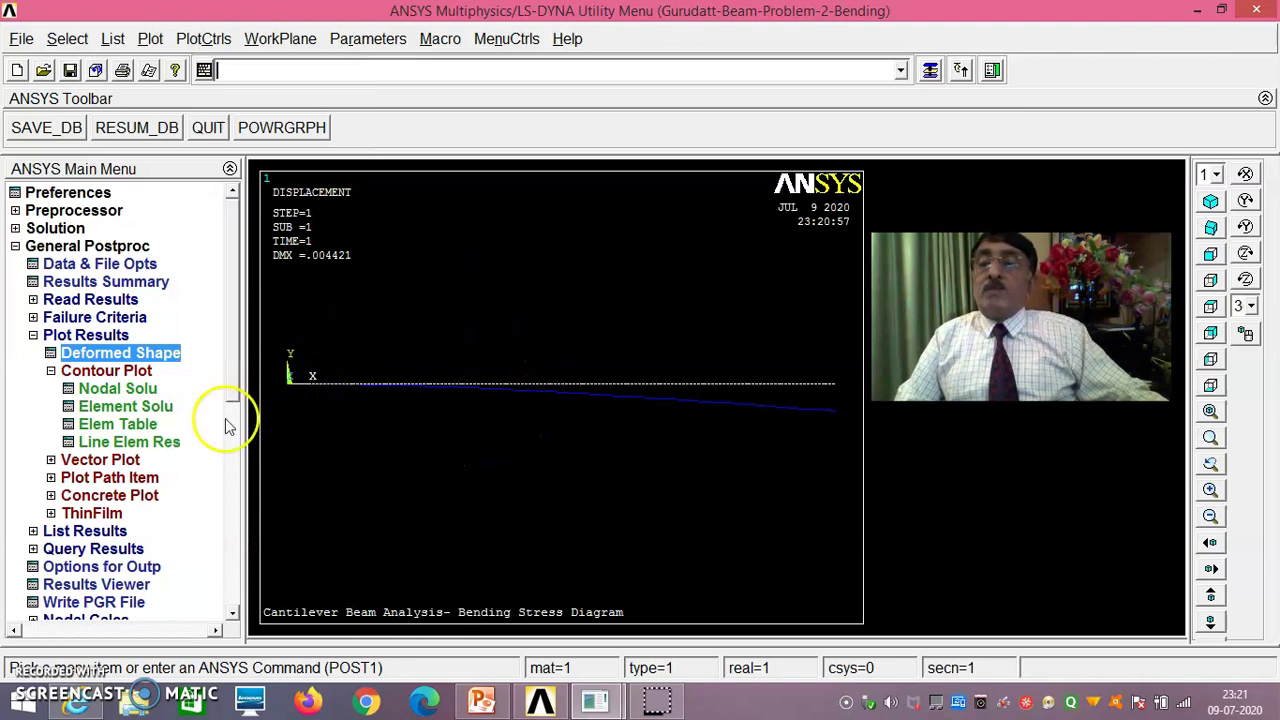
click(33, 335)
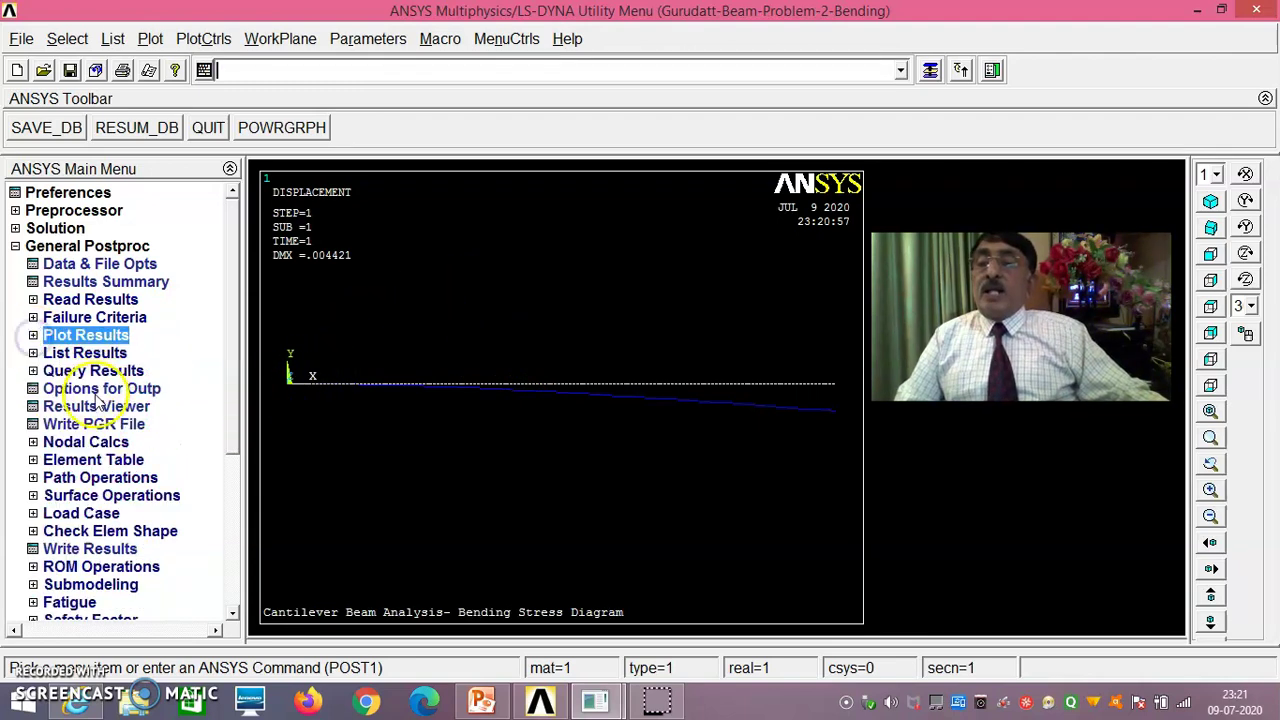
Step: Add element table item SMIS34 by sequence number SMISC,34
click(110, 460)
click(135, 478)
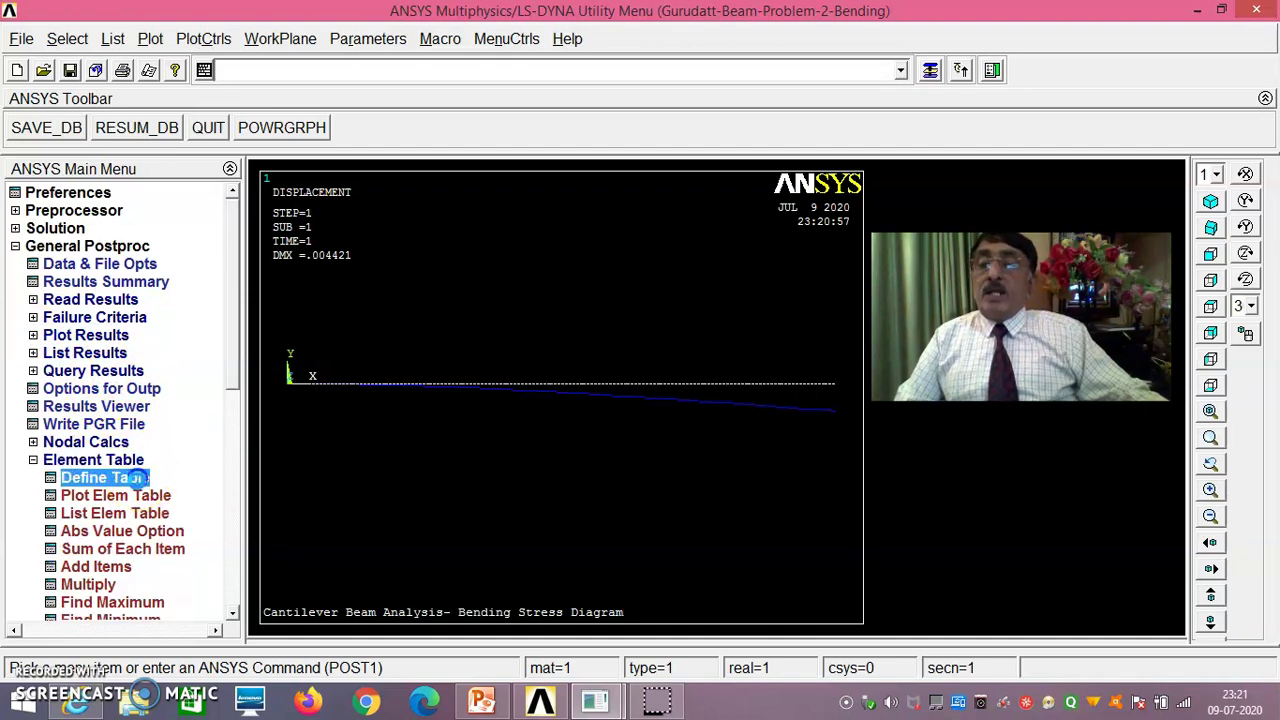
click(191, 481)
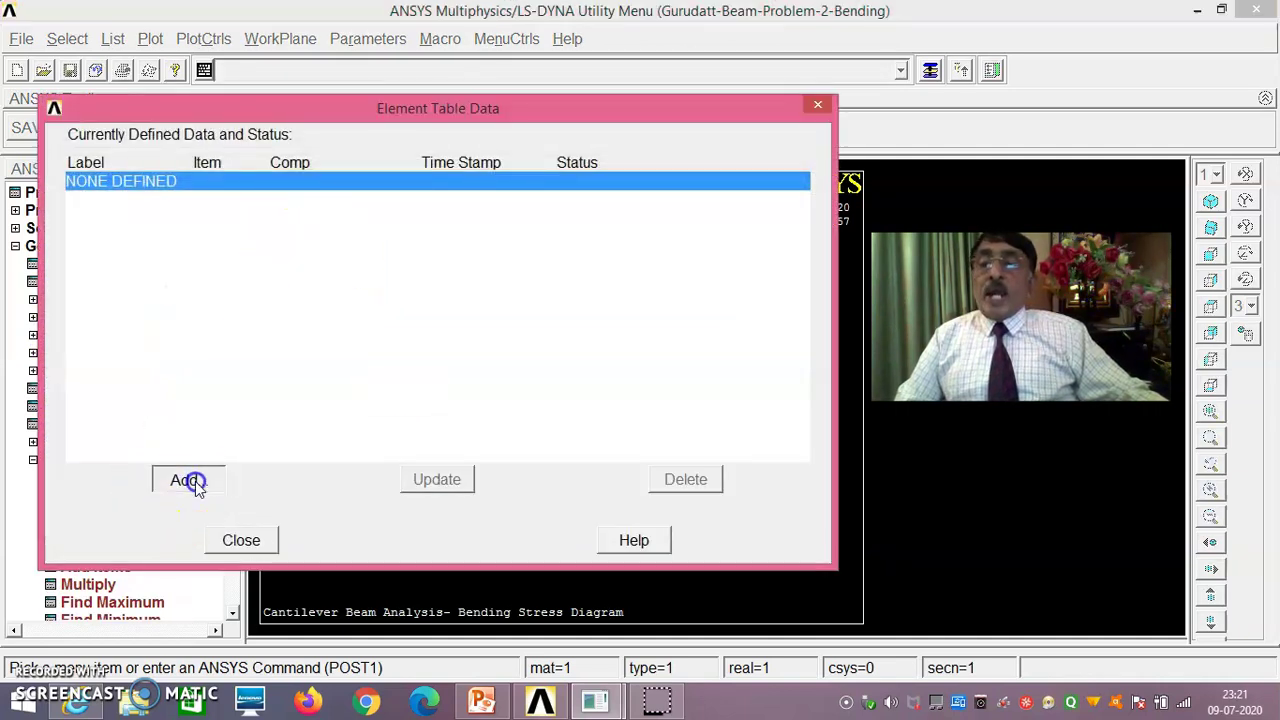
drag(757, 322, 749, 371)
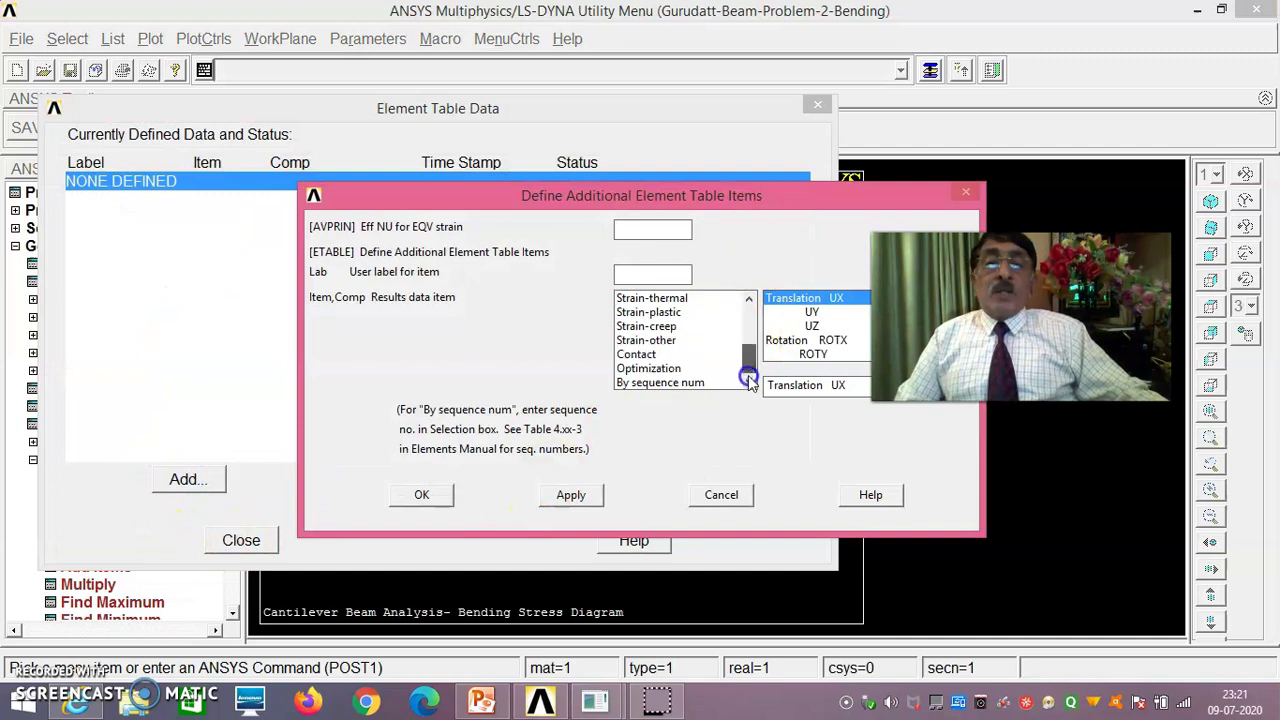
click(726, 382)
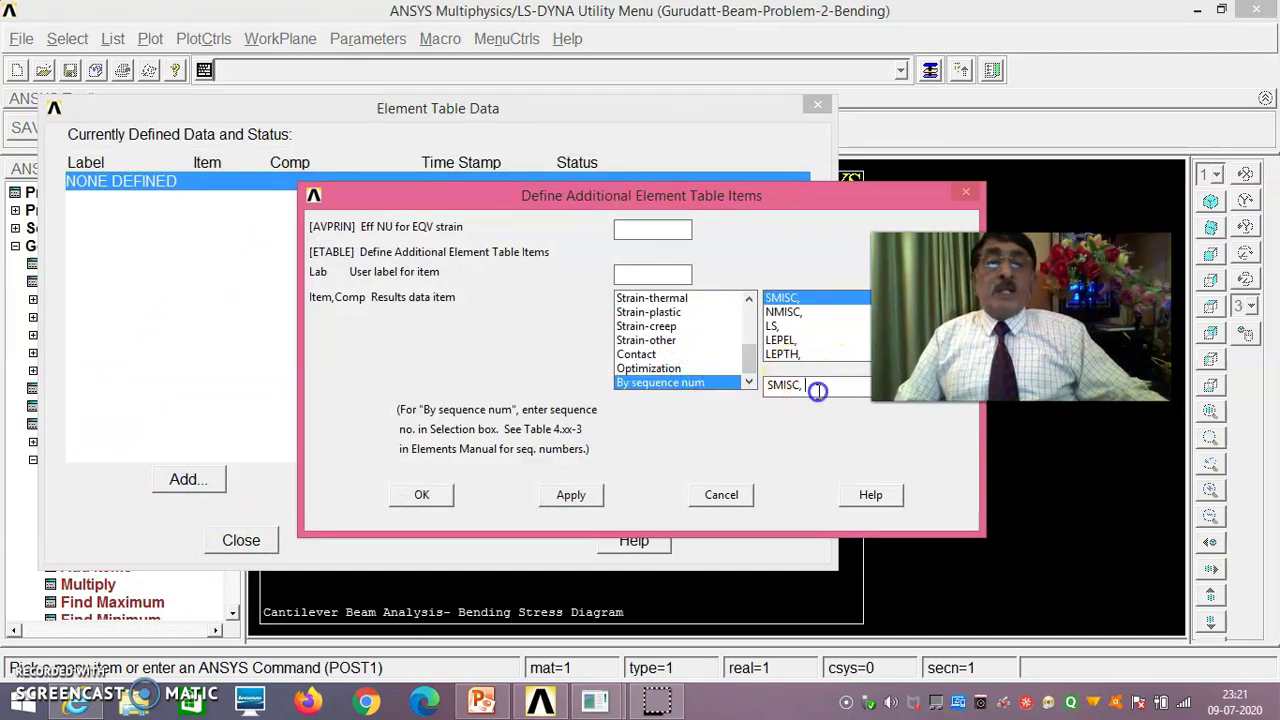
text(4)
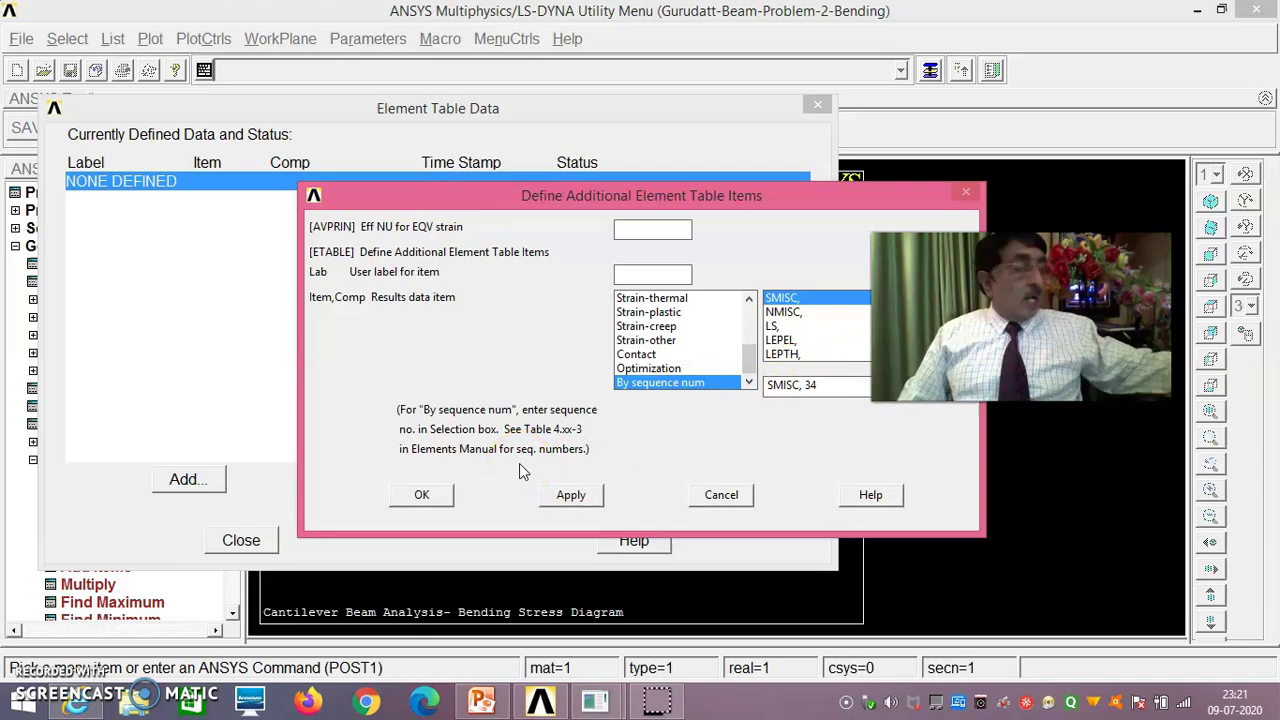
click(584, 500)
Step: Add item SMIS39 by sequence number SMISC,39 and close the table list
drag(749, 300, 737, 400)
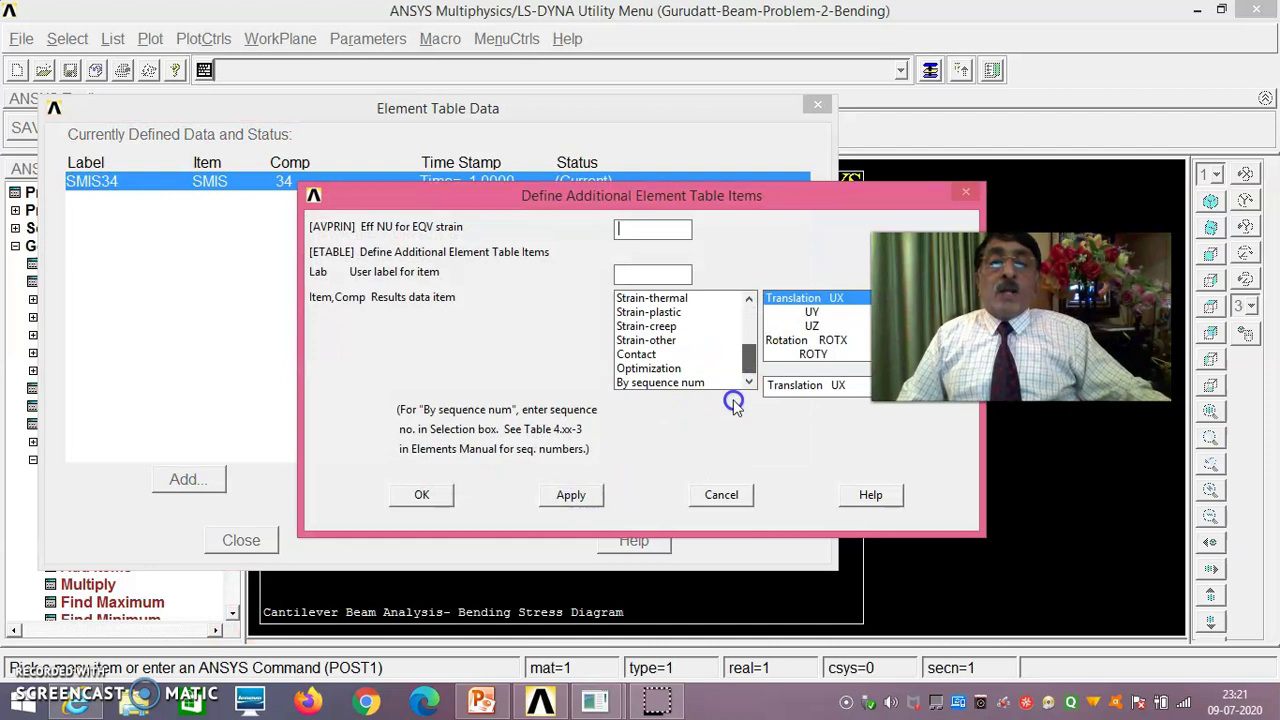
click(680, 383)
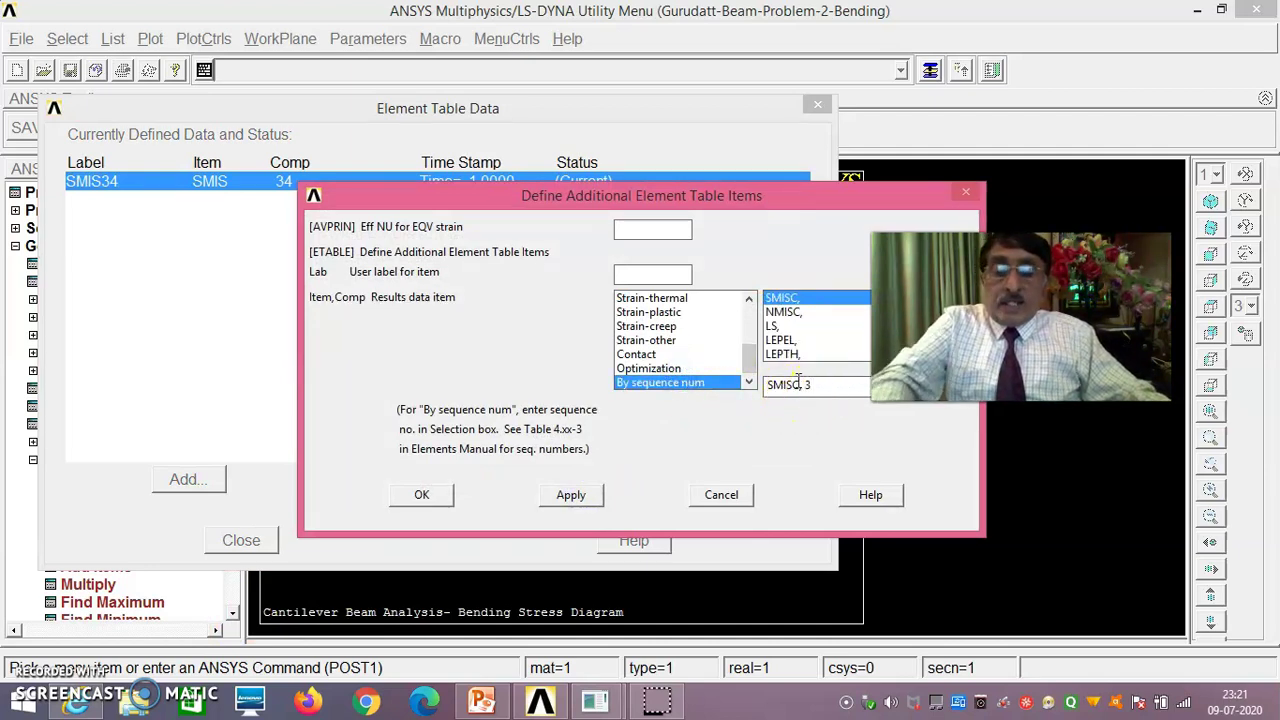
click(425, 494)
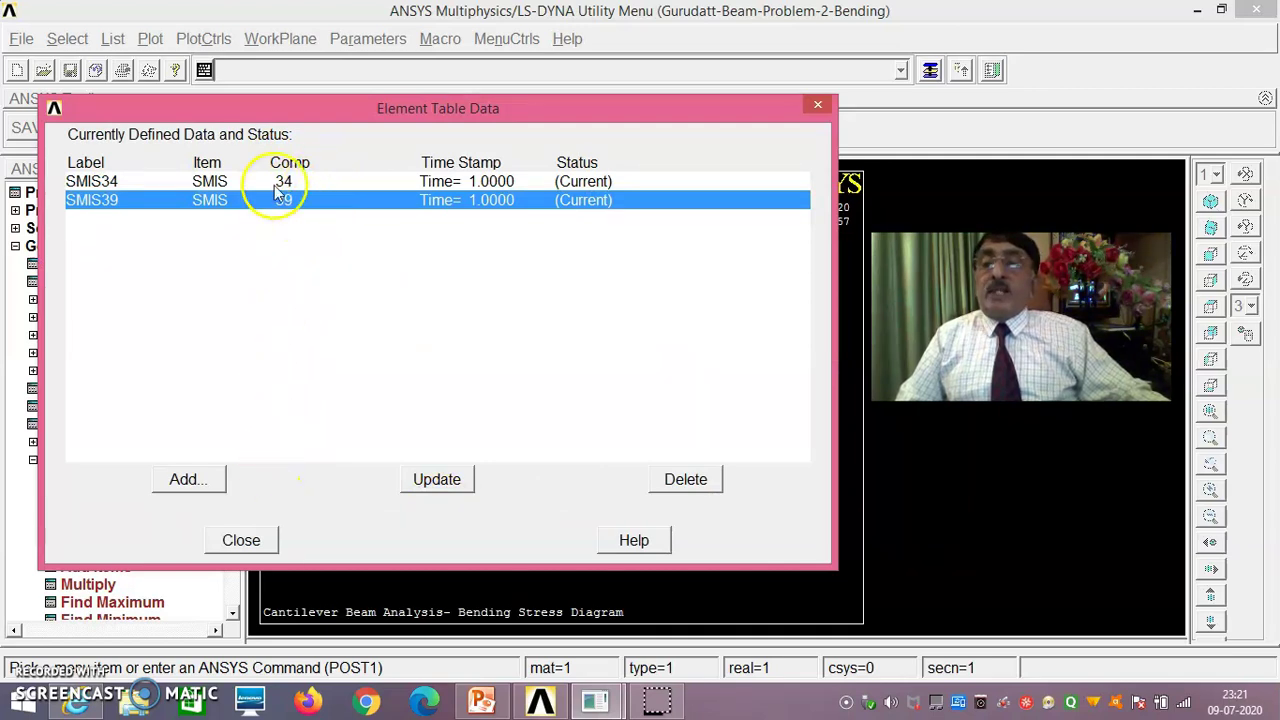
click(261, 541)
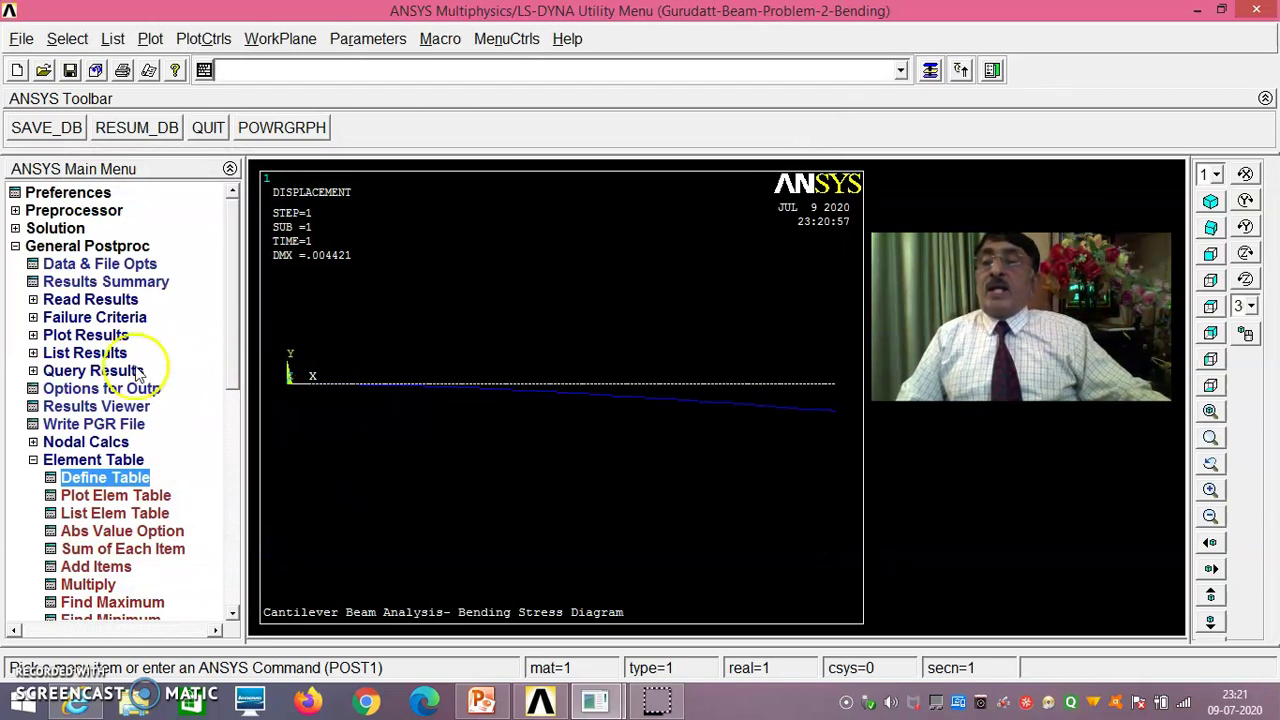
Step: Plot line element results with LabI SMIS34 and LabJ SMIS39, spanning -.165E+08 to -166667
click(118, 338)
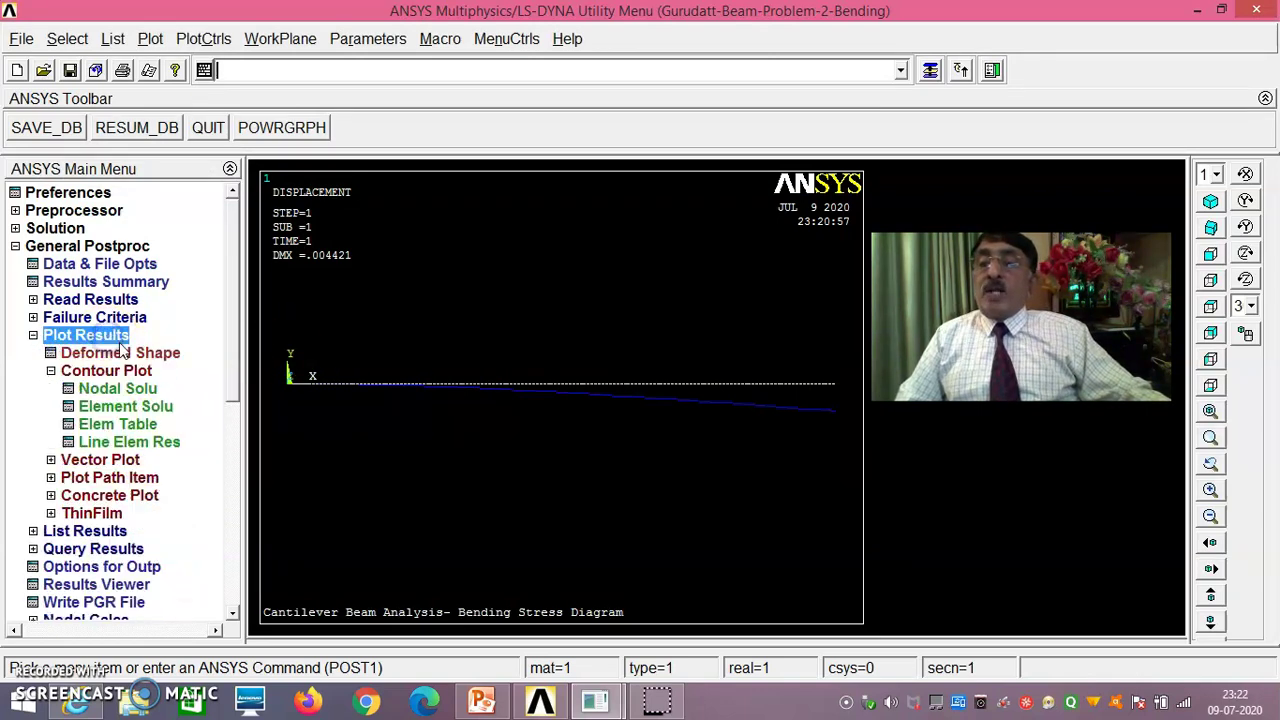
click(129, 441)
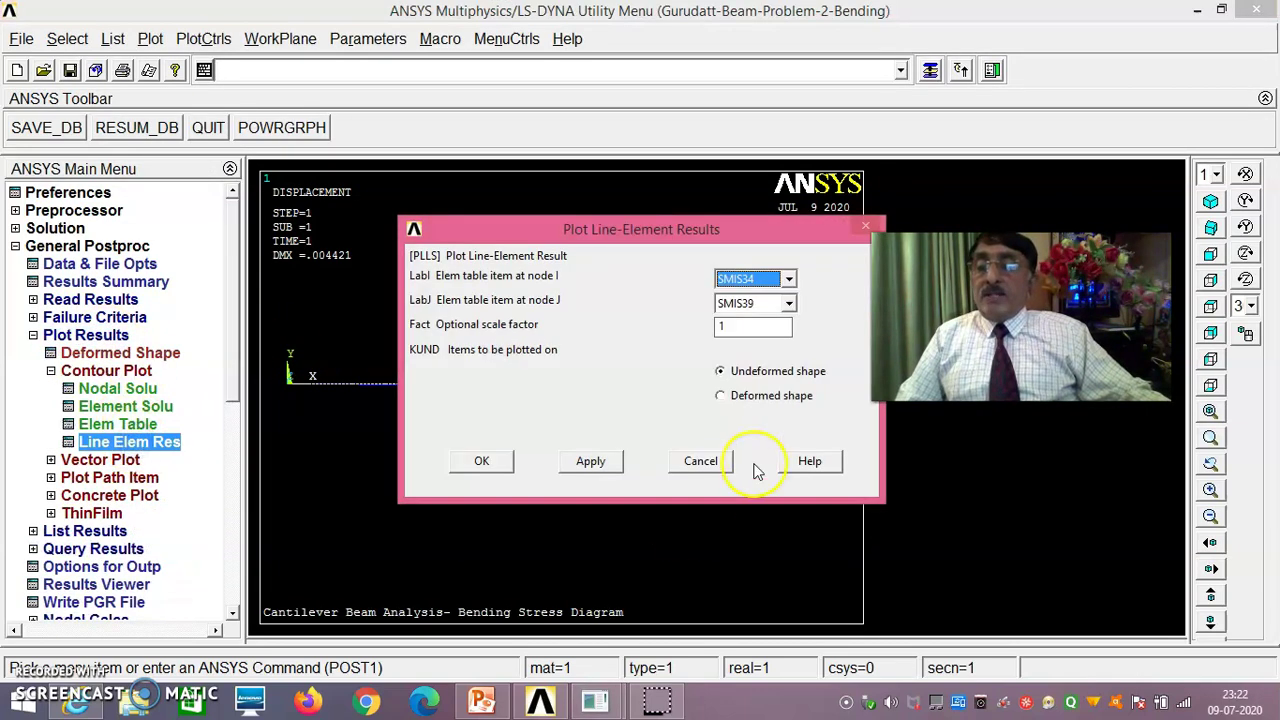
click(789, 279)
click(789, 297)
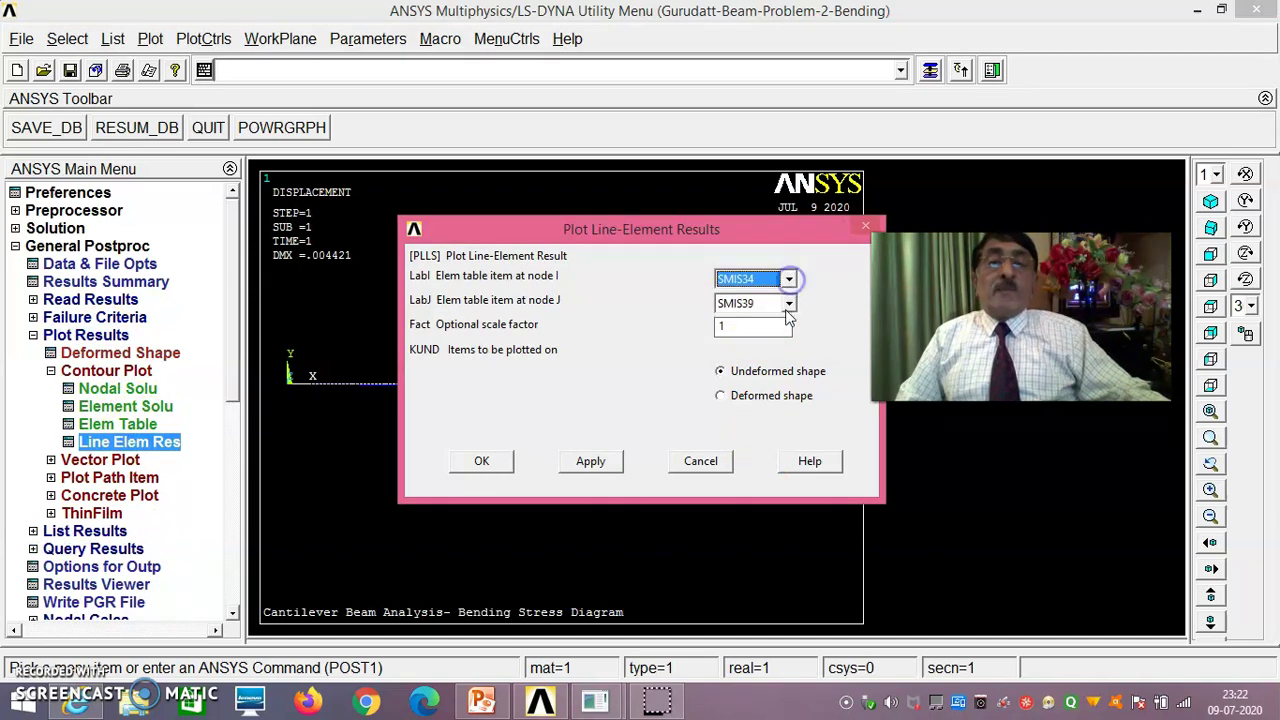
click(490, 464)
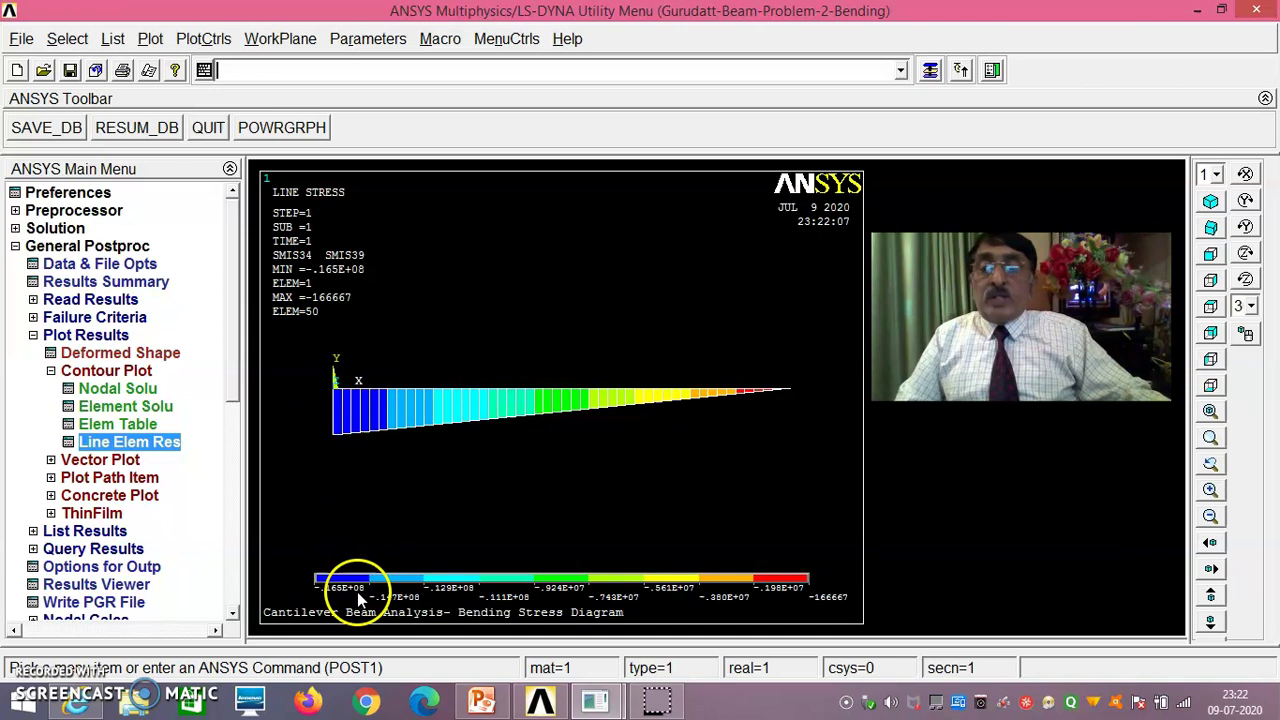
Step: Check slide 54's hand-calculated 1.6×10^7 N/m² stress against the ANSYS diagram
mouse_move(487, 700)
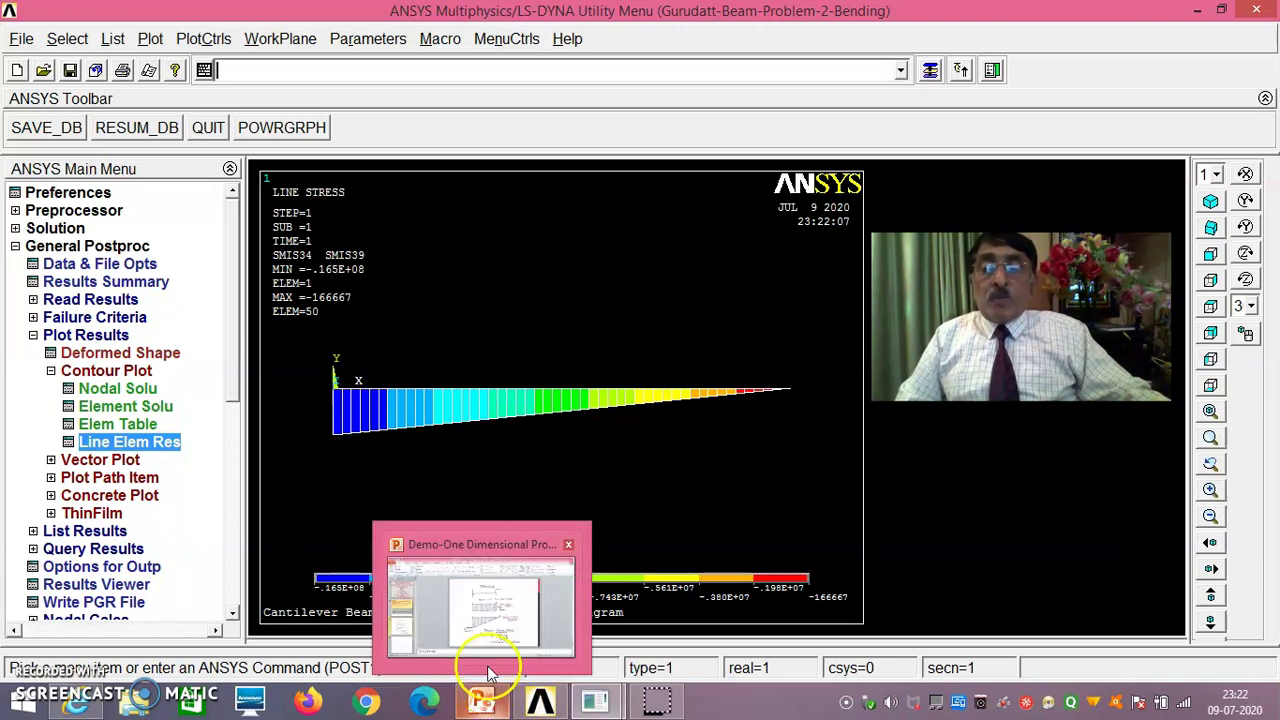
click(483, 622)
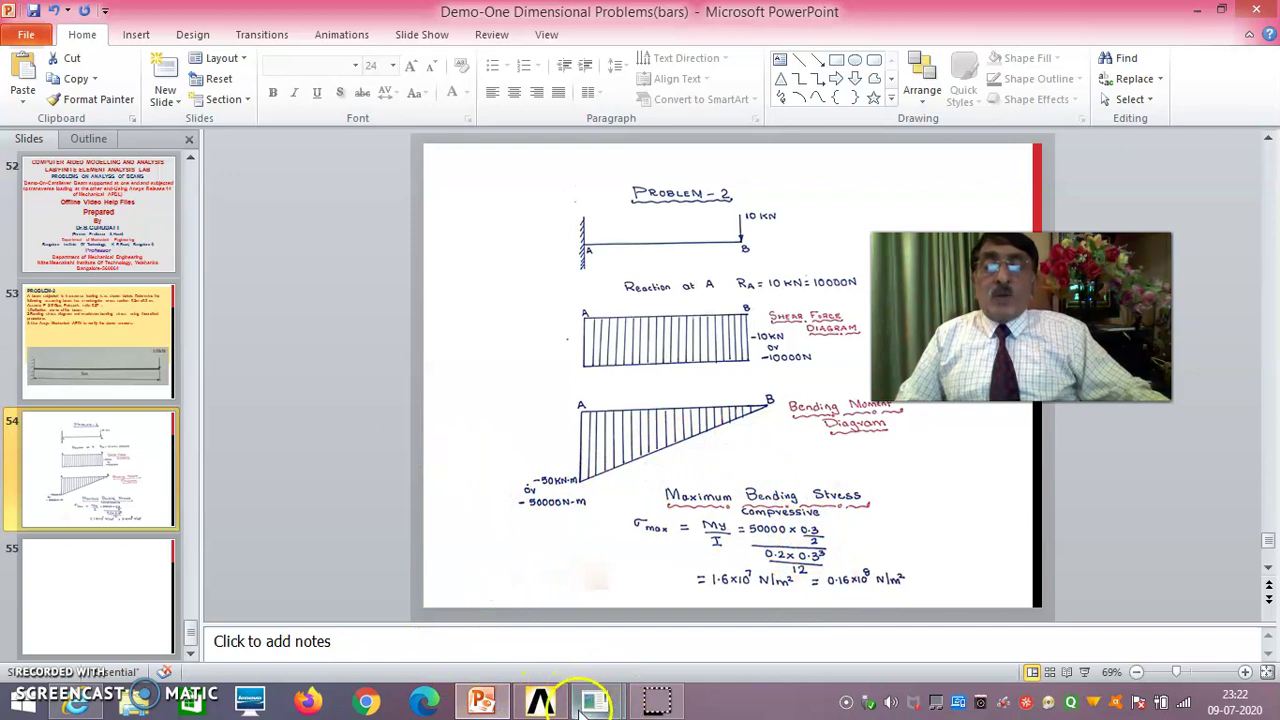
mouse_move(595, 703)
click(678, 630)
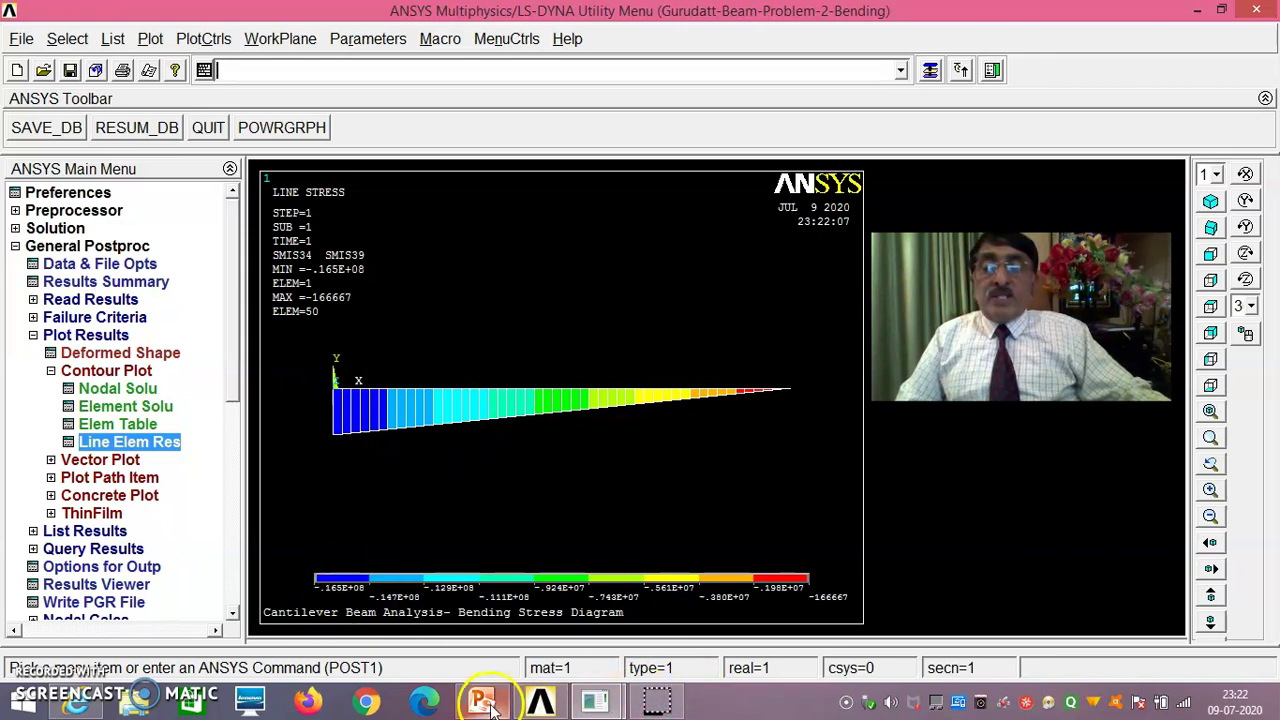
Step: Replot the beam as plain elements
mouse_move(484, 703)
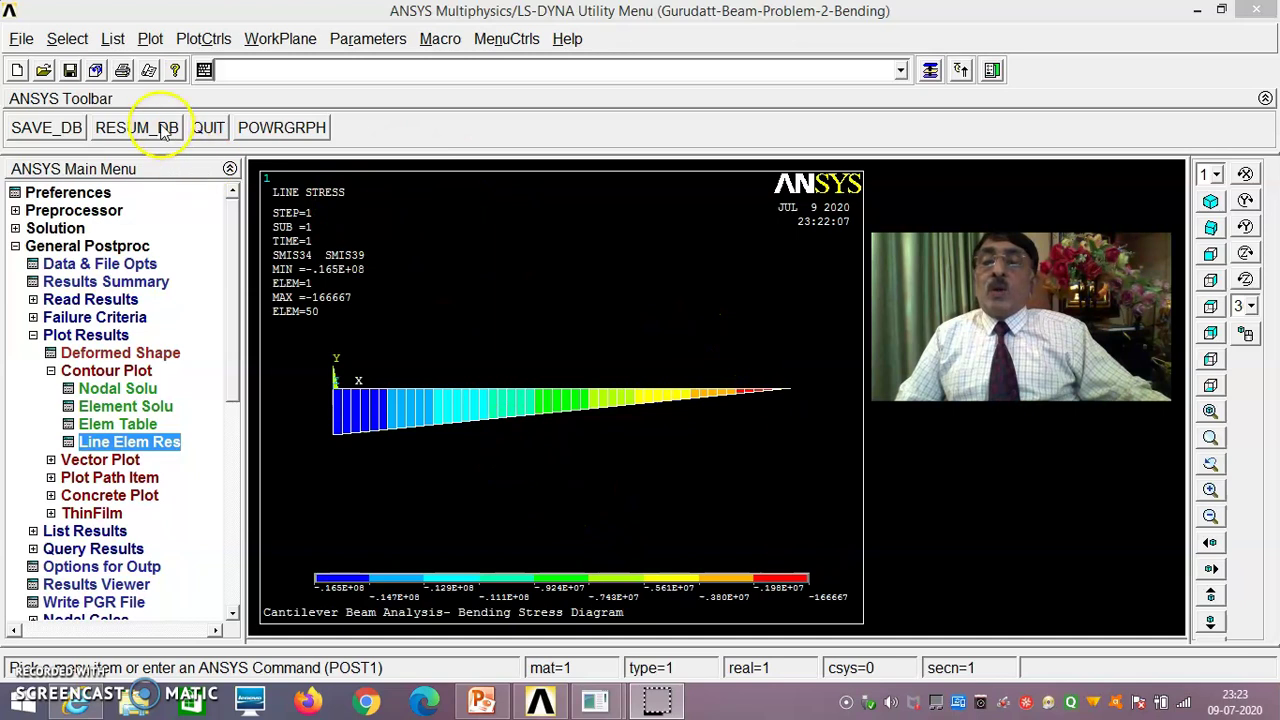
click(148, 38)
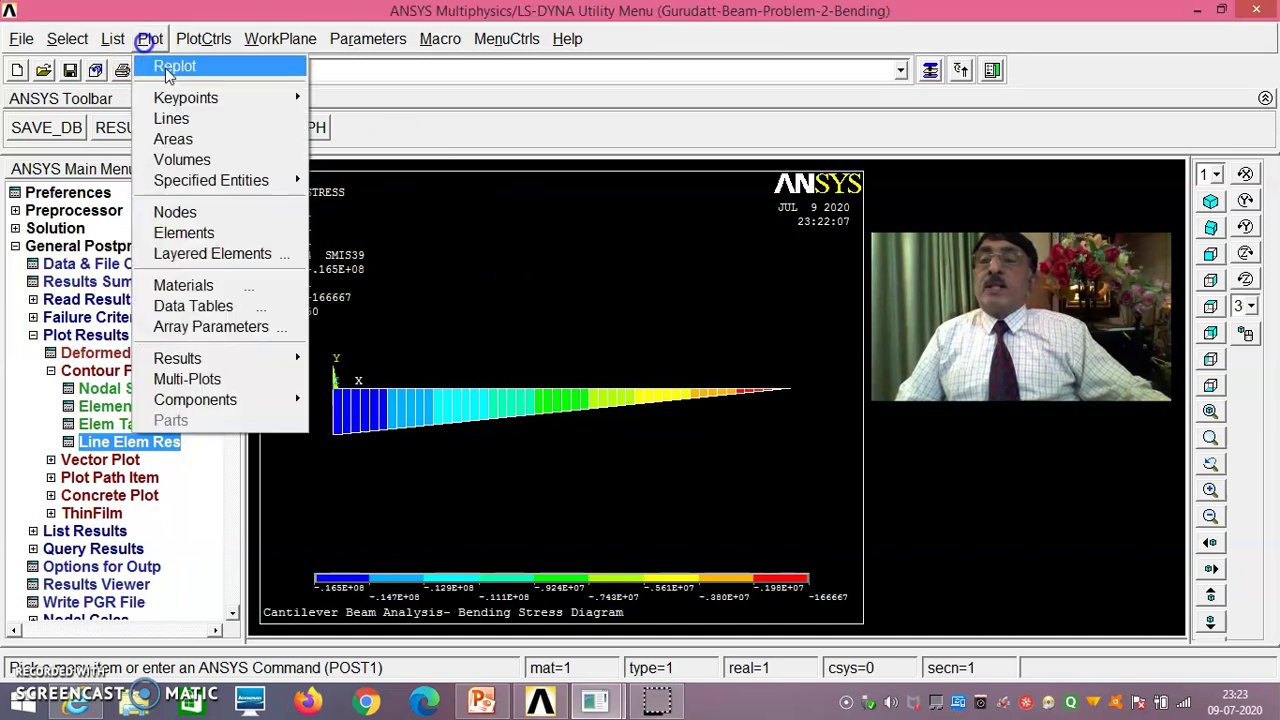
click(180, 232)
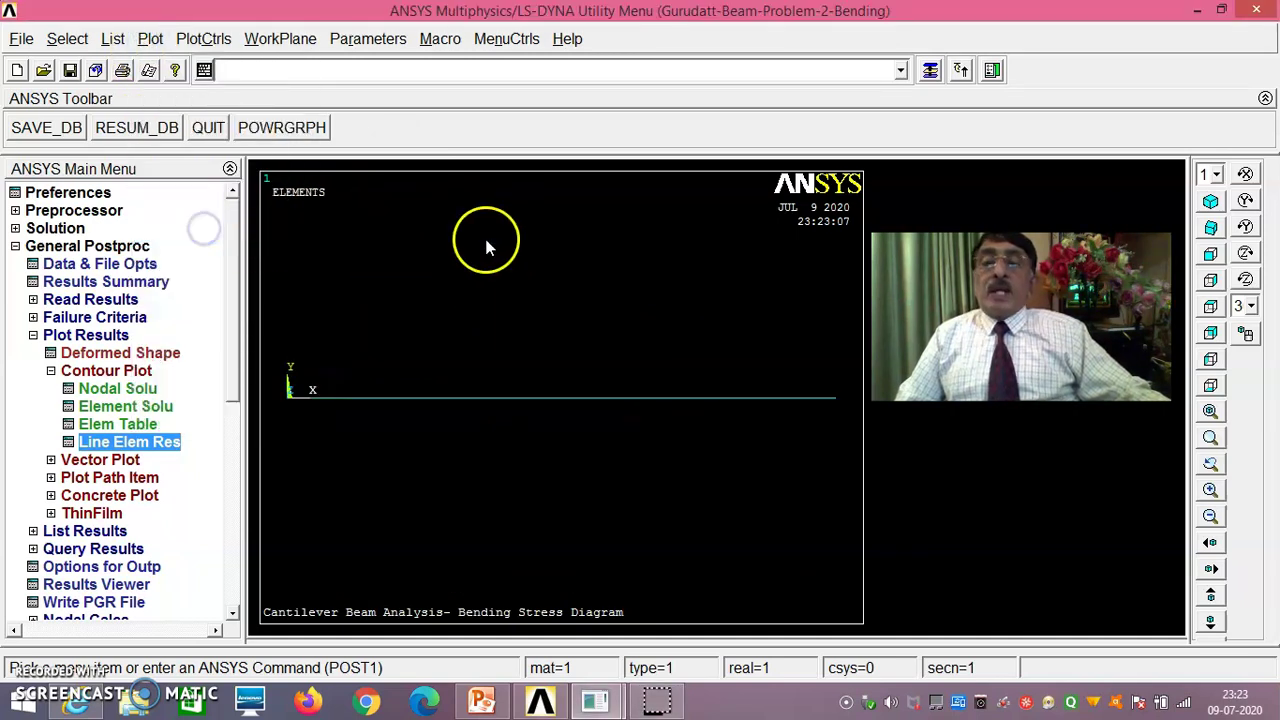
Step: Open the PlotCtrls Animate options for deformed results
click(265, 40)
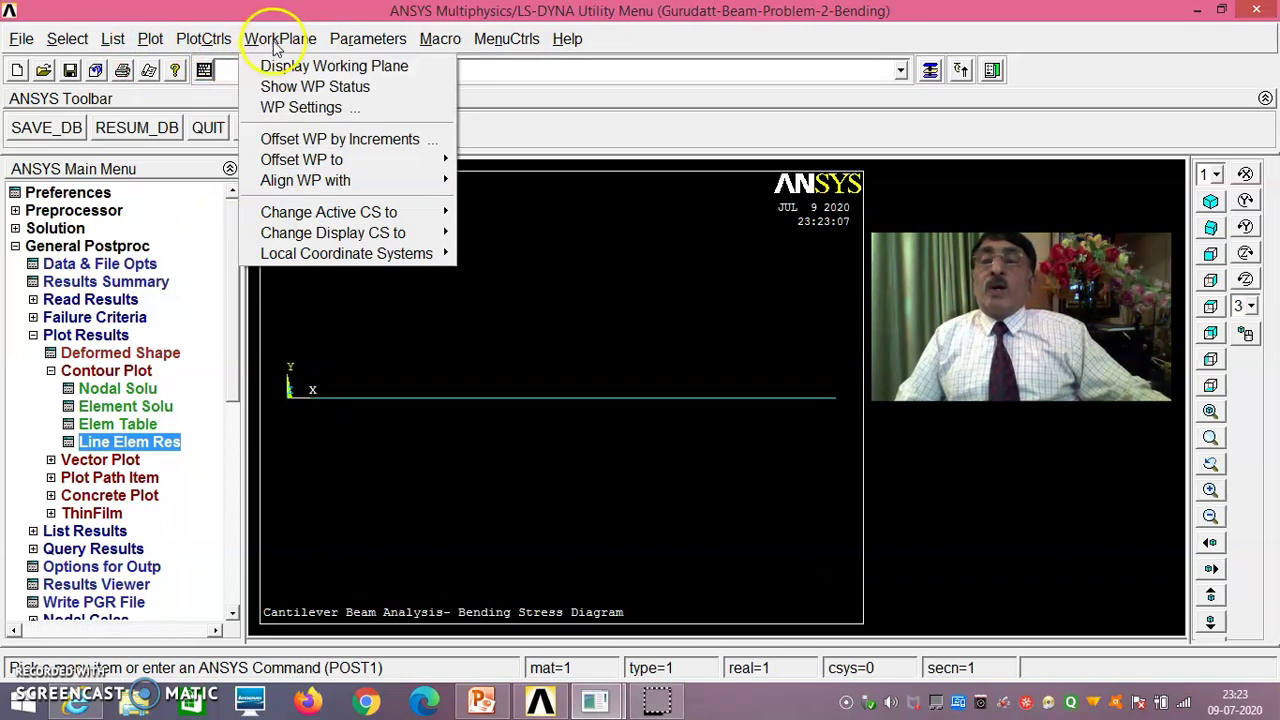
click(210, 38)
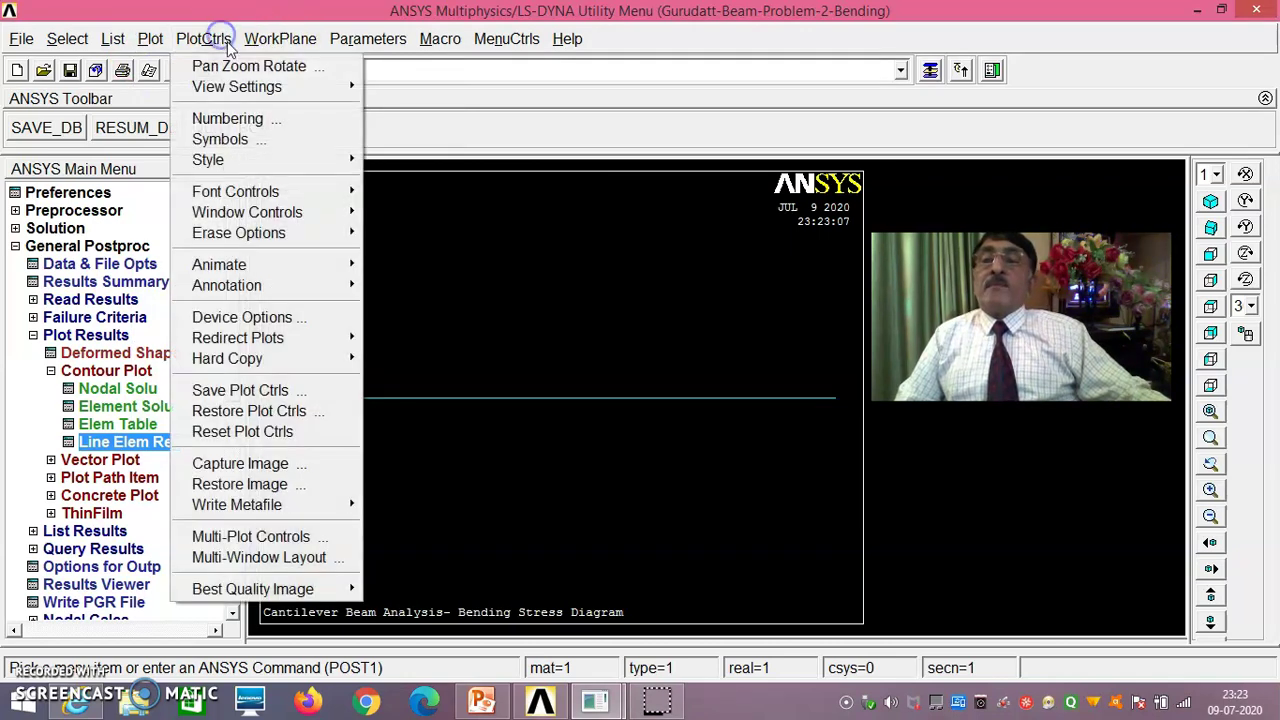
mouse_move(285, 270)
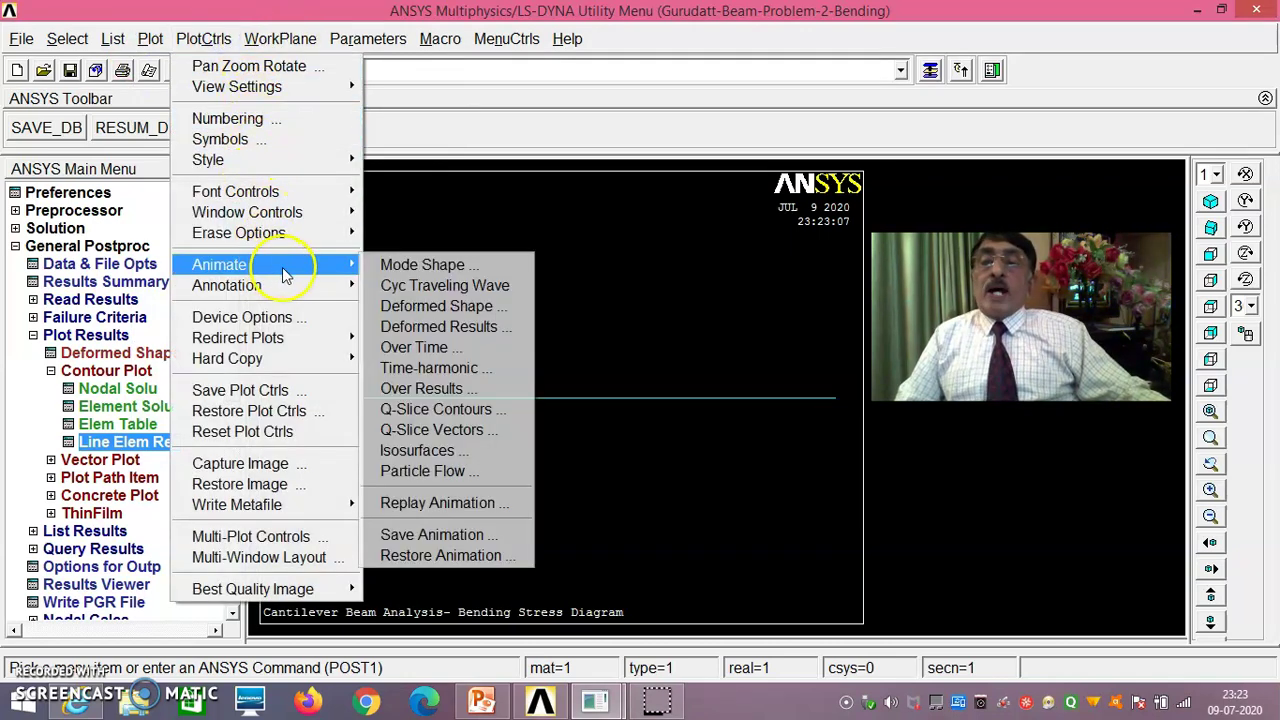
click(435, 327)
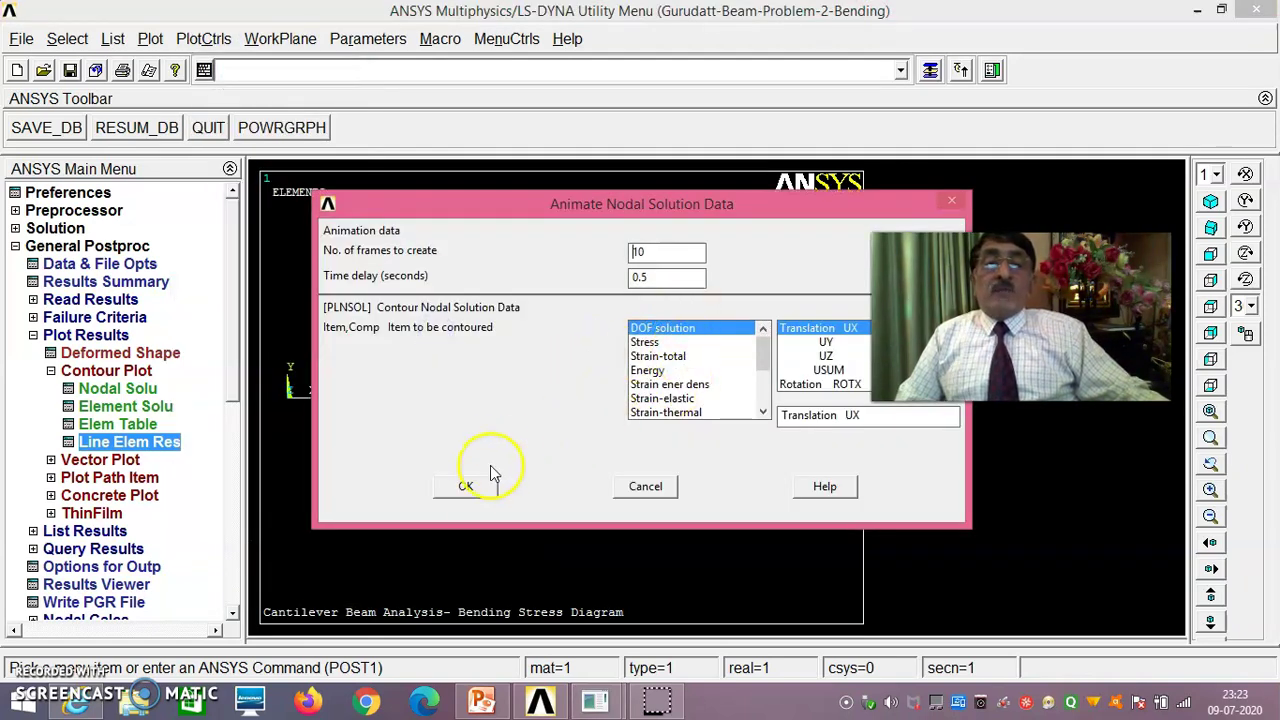
Step: Animate the deformed beam over 10 frames coloured by DOF solution USUM
click(826, 342)
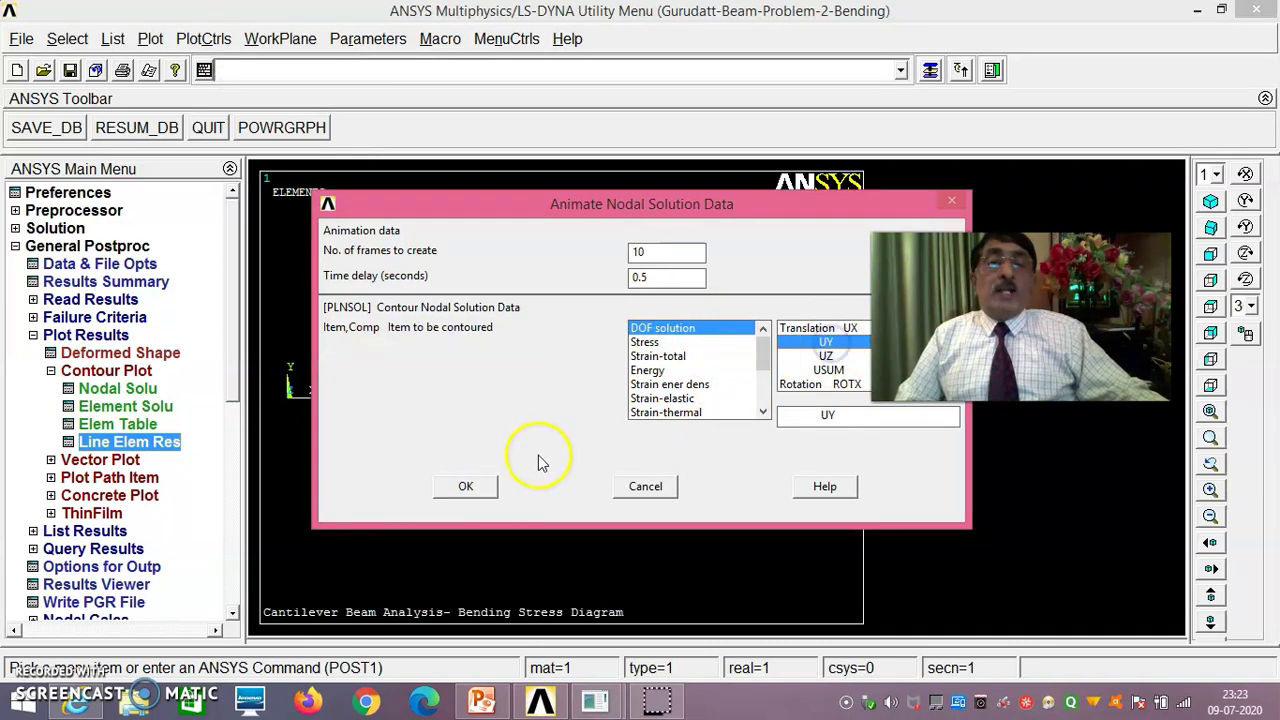
click(828, 370)
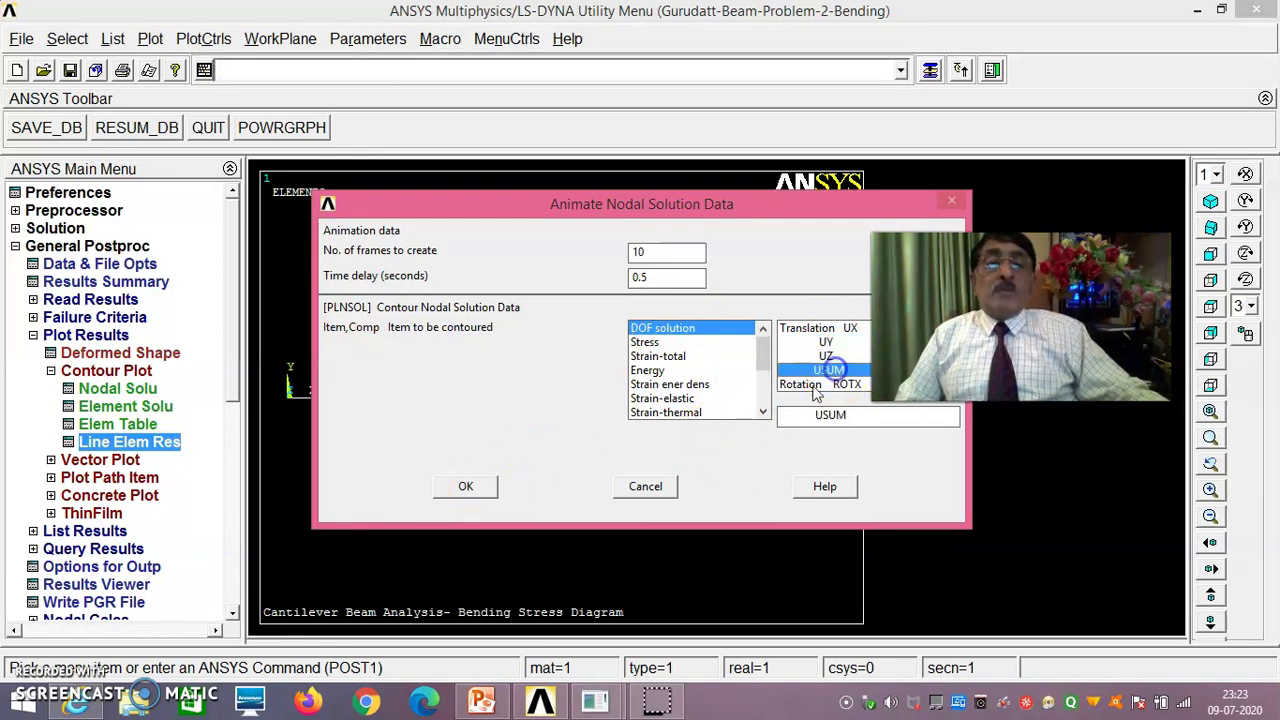
click(468, 486)
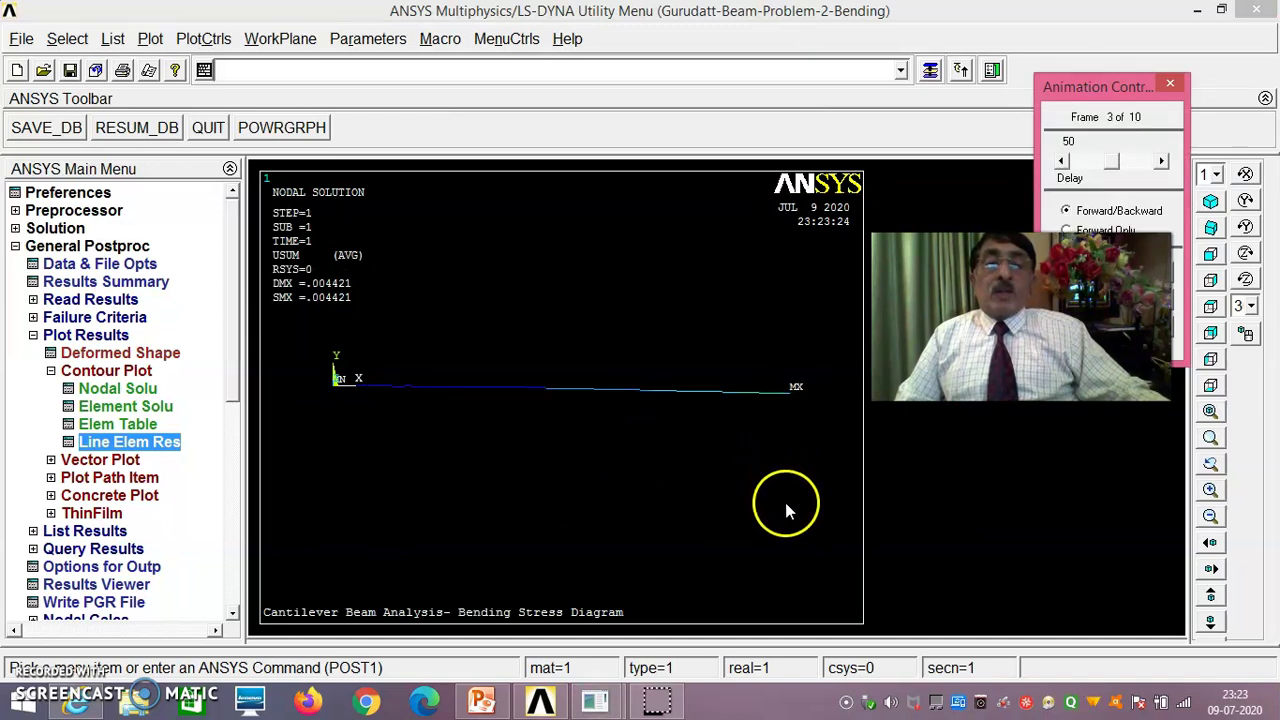
Step: Move the Animation Controller aside, then close it to stop the animation
drag(1106, 88, 778, 80)
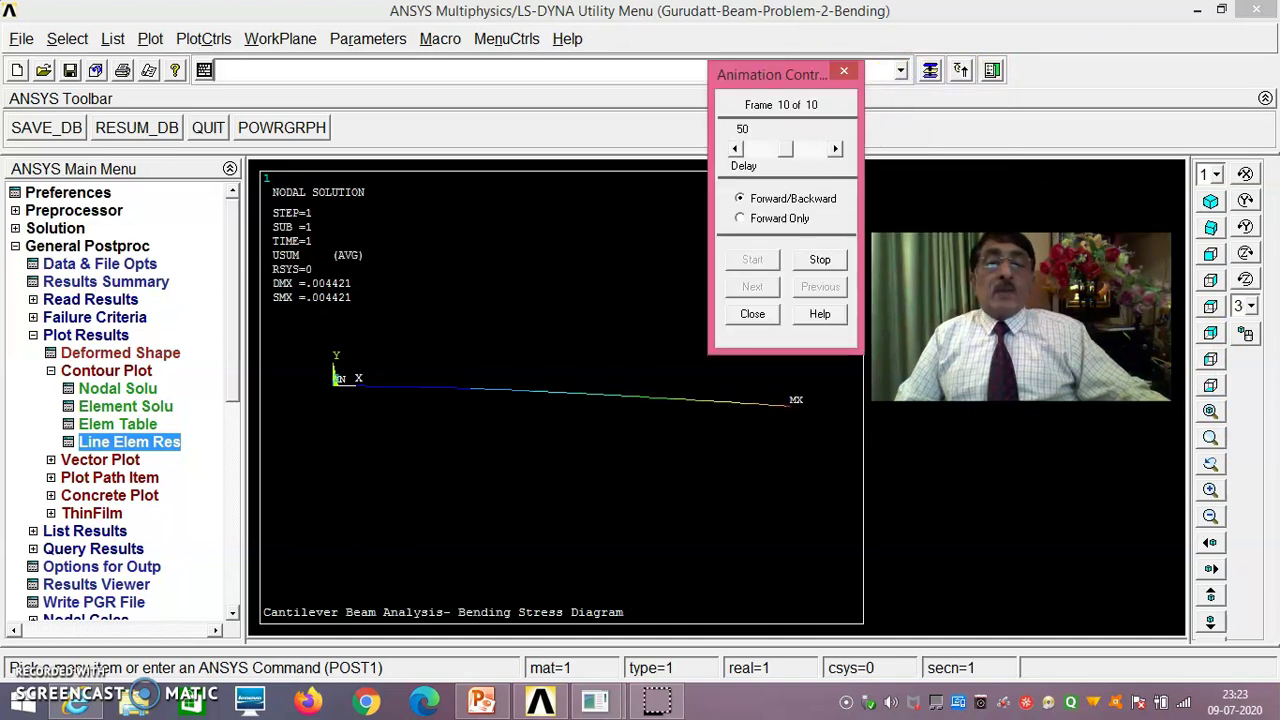
click(758, 315)
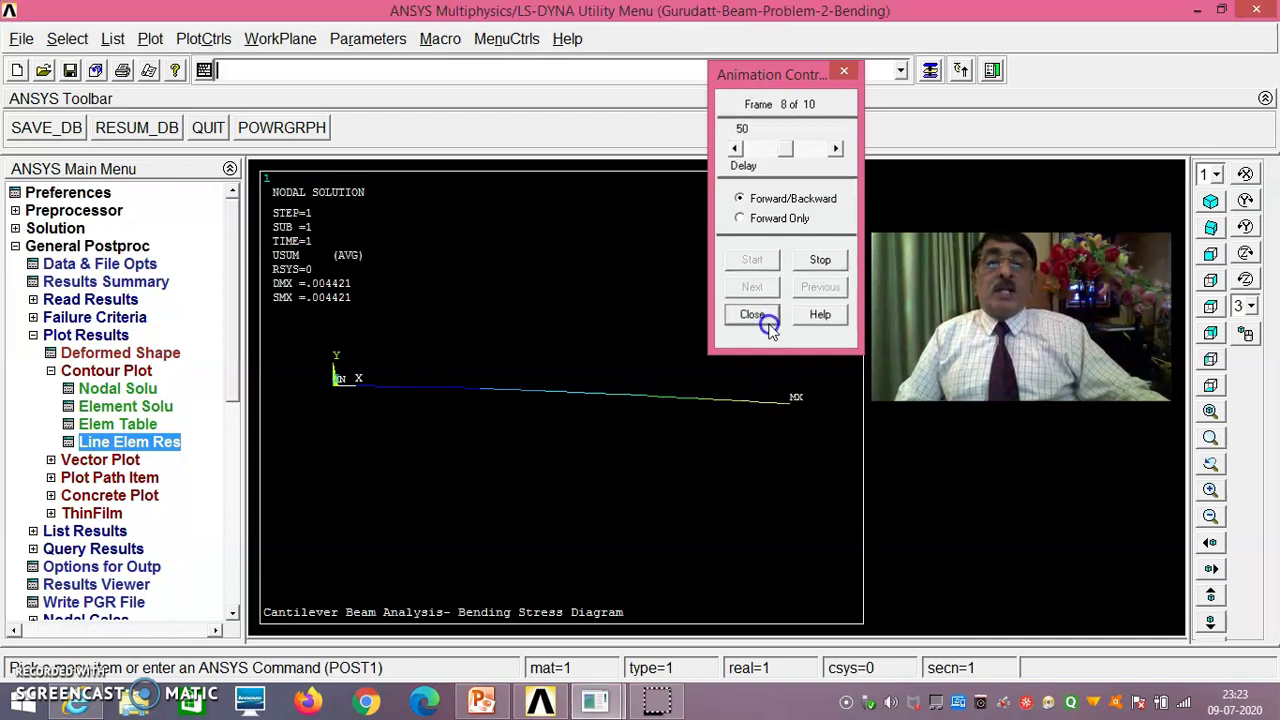
click(148, 36)
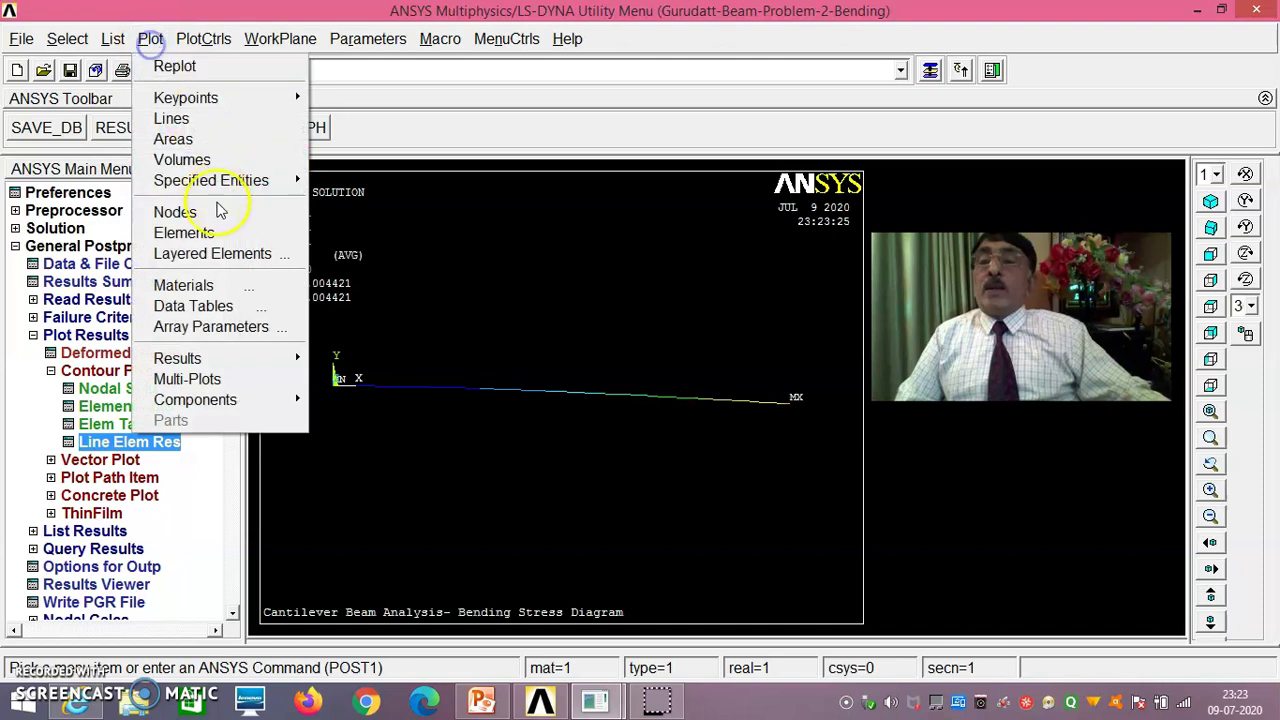
Step: Replot the beam as plain elements, then select and copy all command text in the session Log File
click(220, 228)
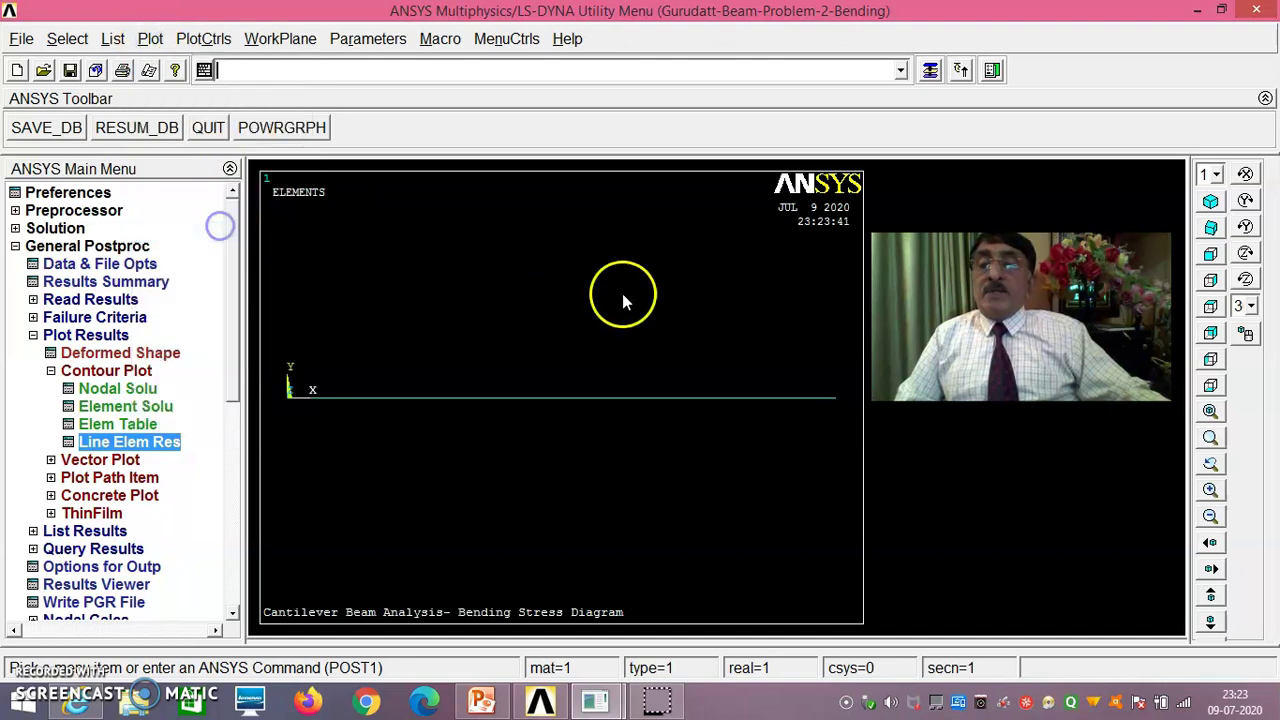
click(21, 38)
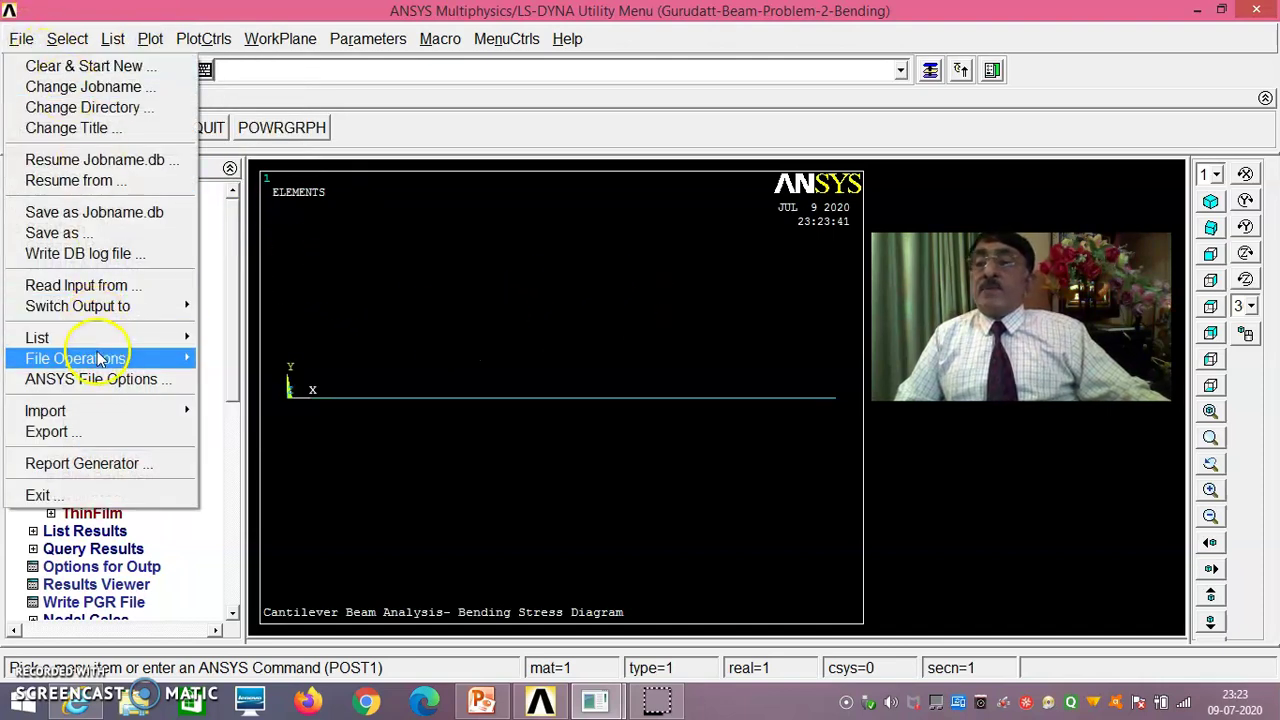
mouse_move(114, 337)
click(286, 339)
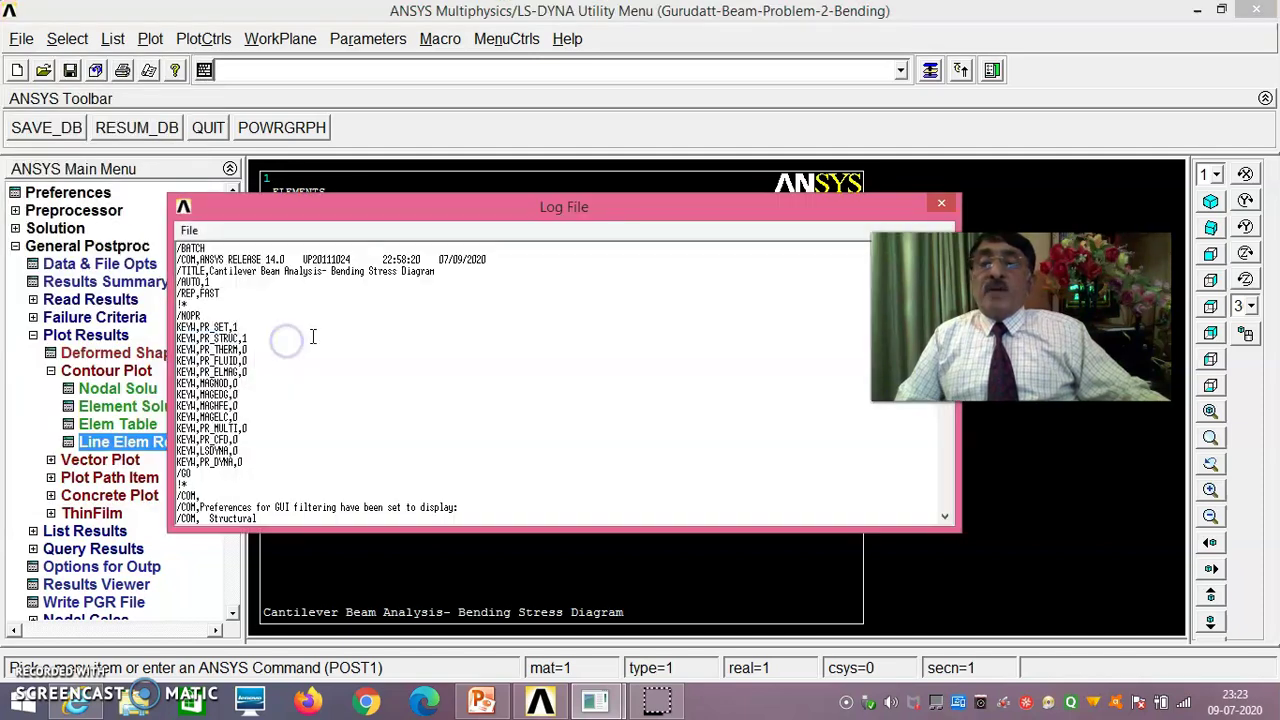
drag(180, 247, 305, 672)
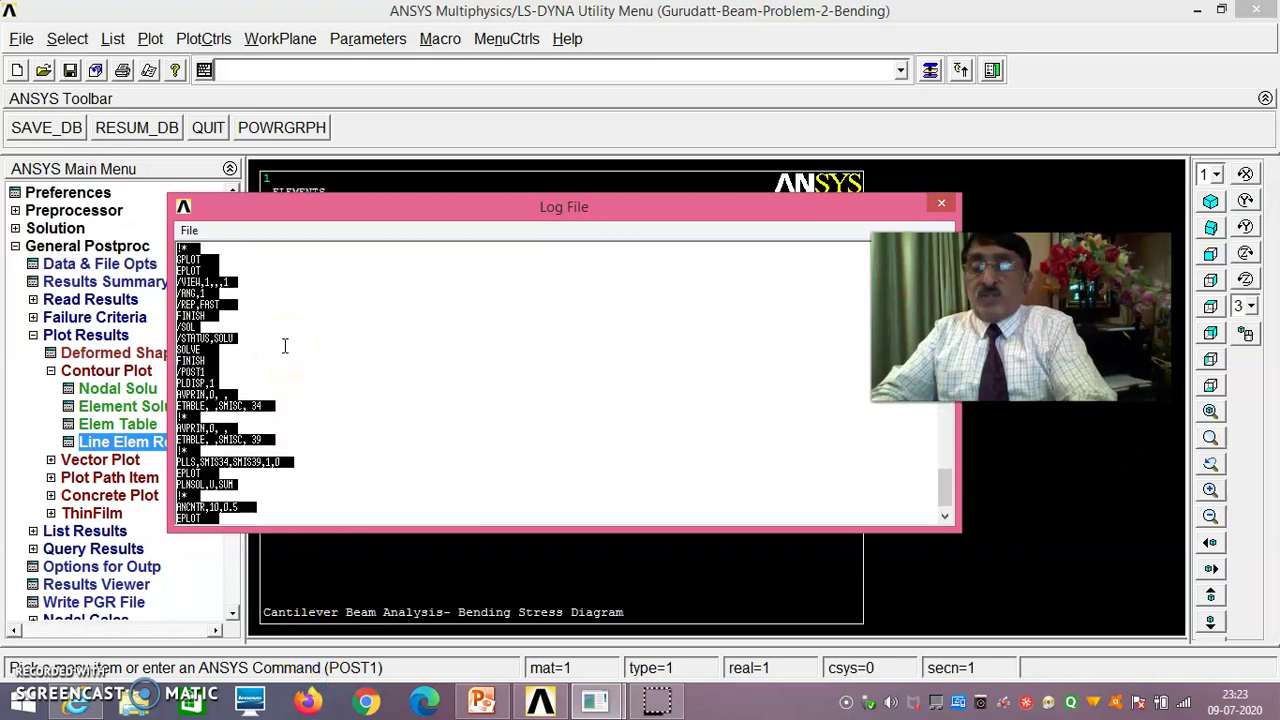
click(943, 209)
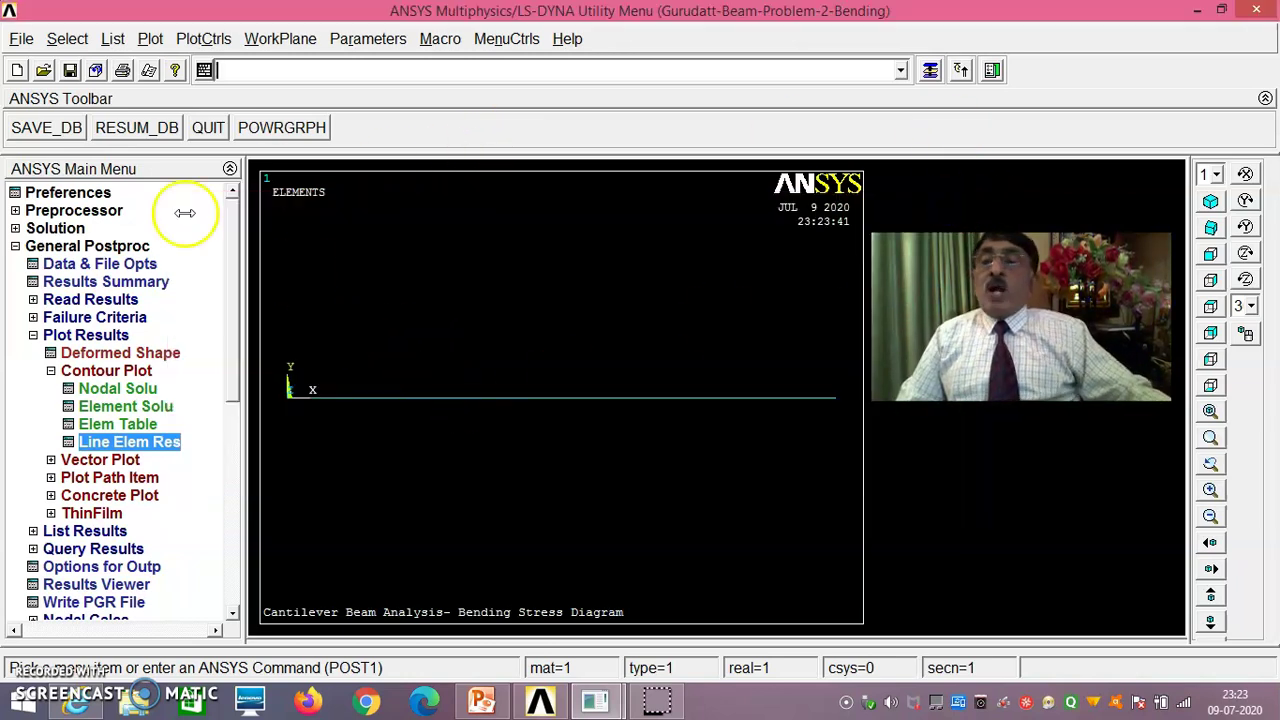
Step: Clear the database and start new without reading a start file, confirming the wipe
click(22, 40)
click(57, 64)
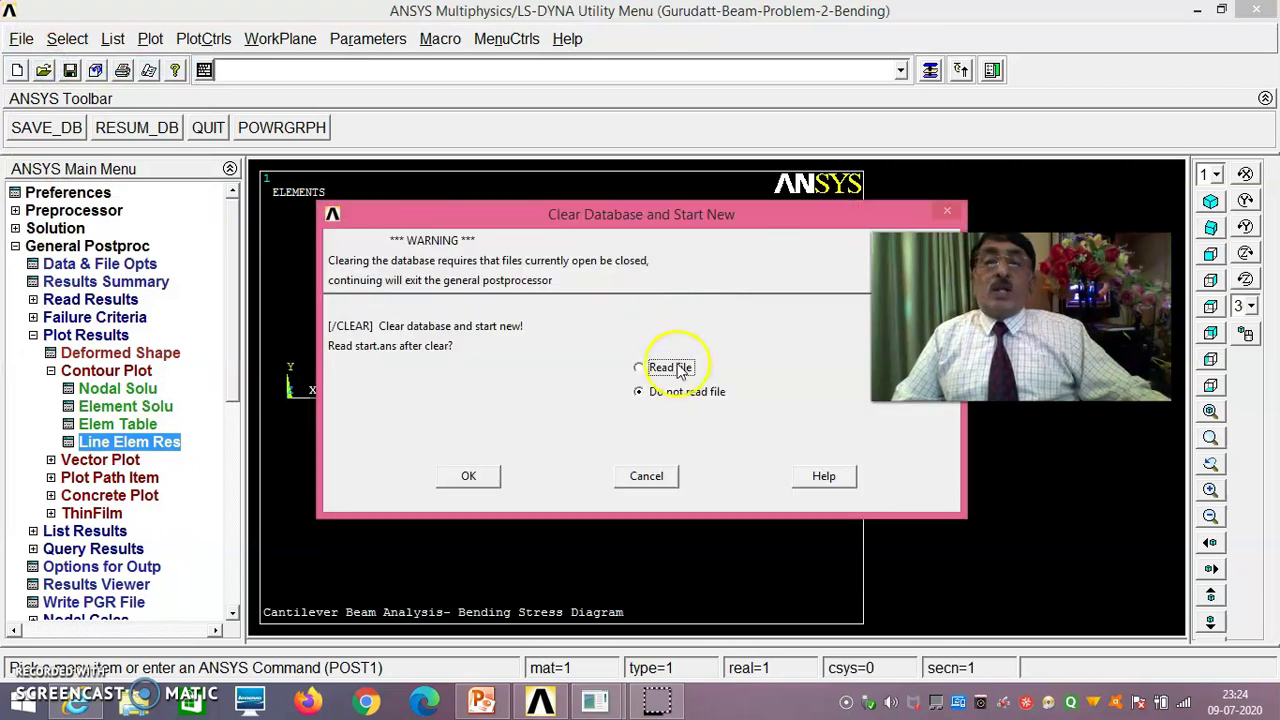
click(468, 476)
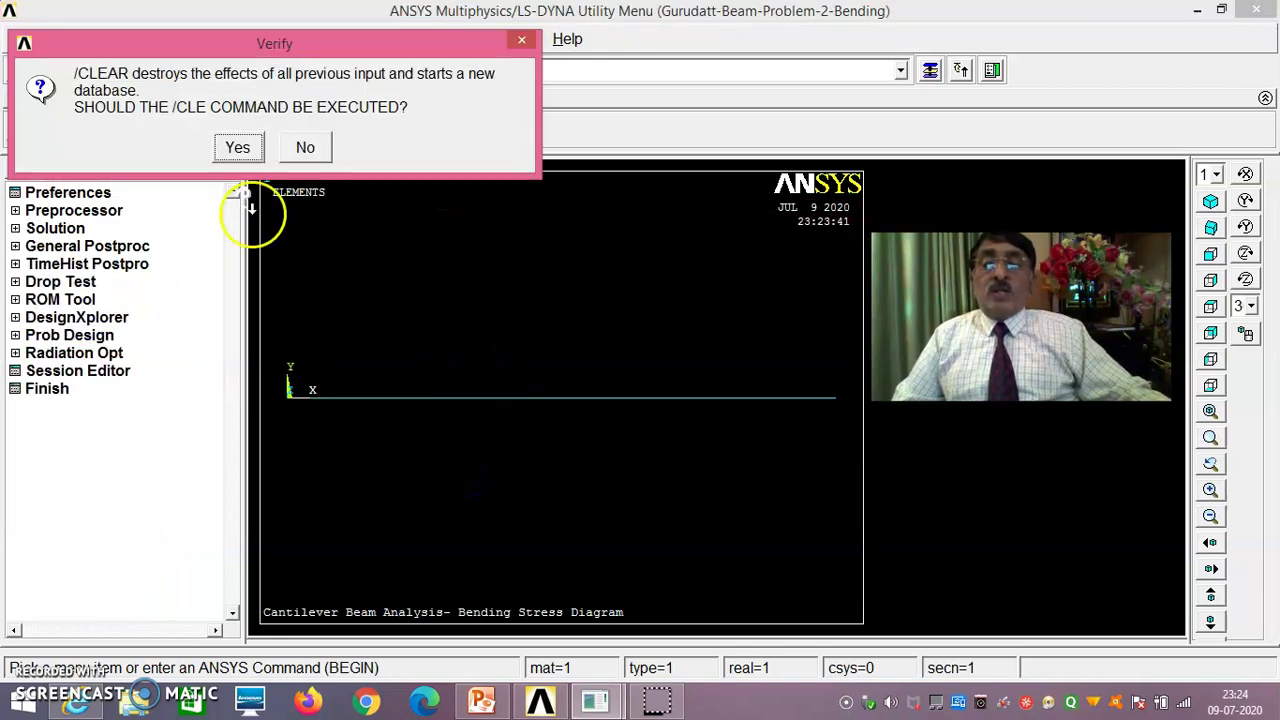
click(237, 147)
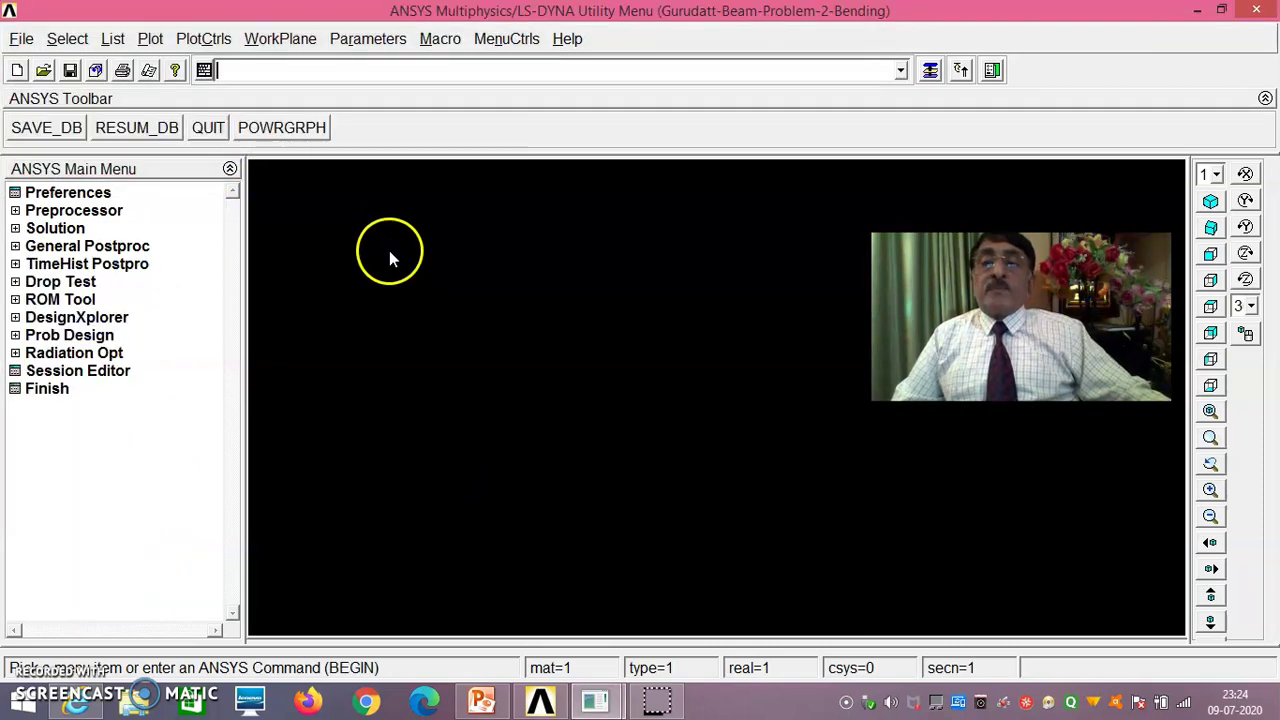
Step: Fit the empty graphics view and run the pasted log commands from the command line
right_click(388, 252)
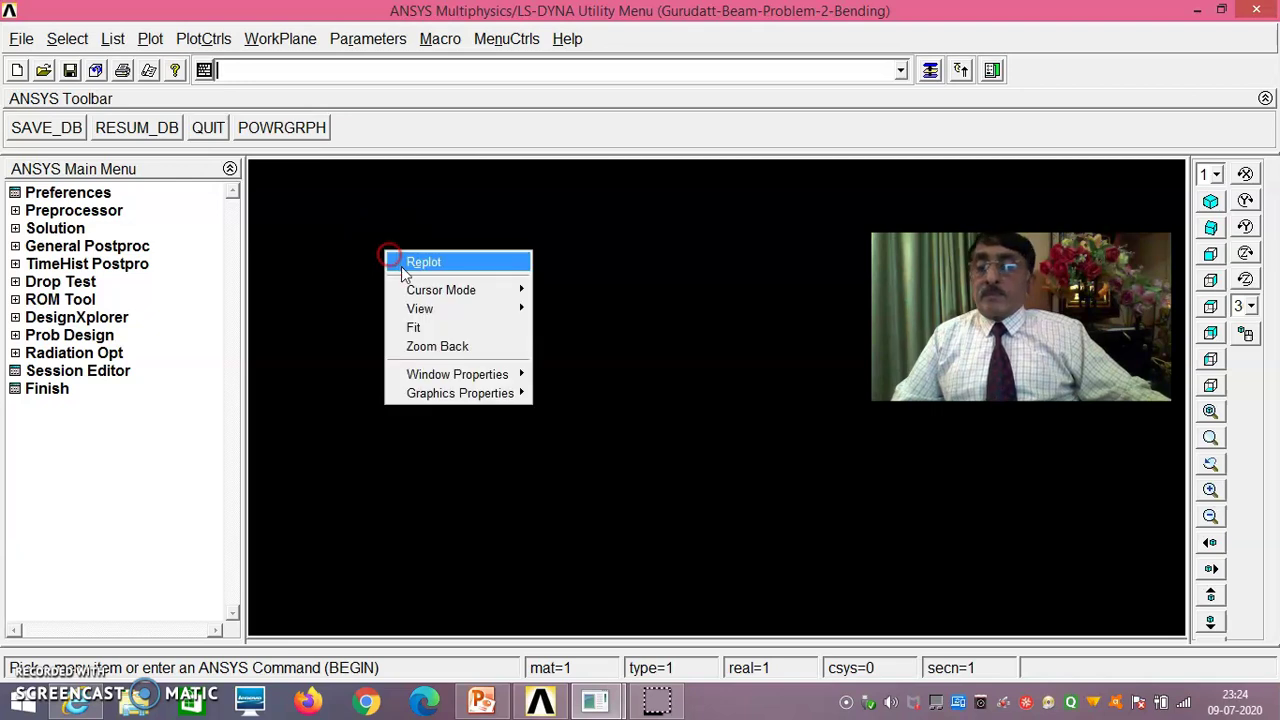
click(448, 330)
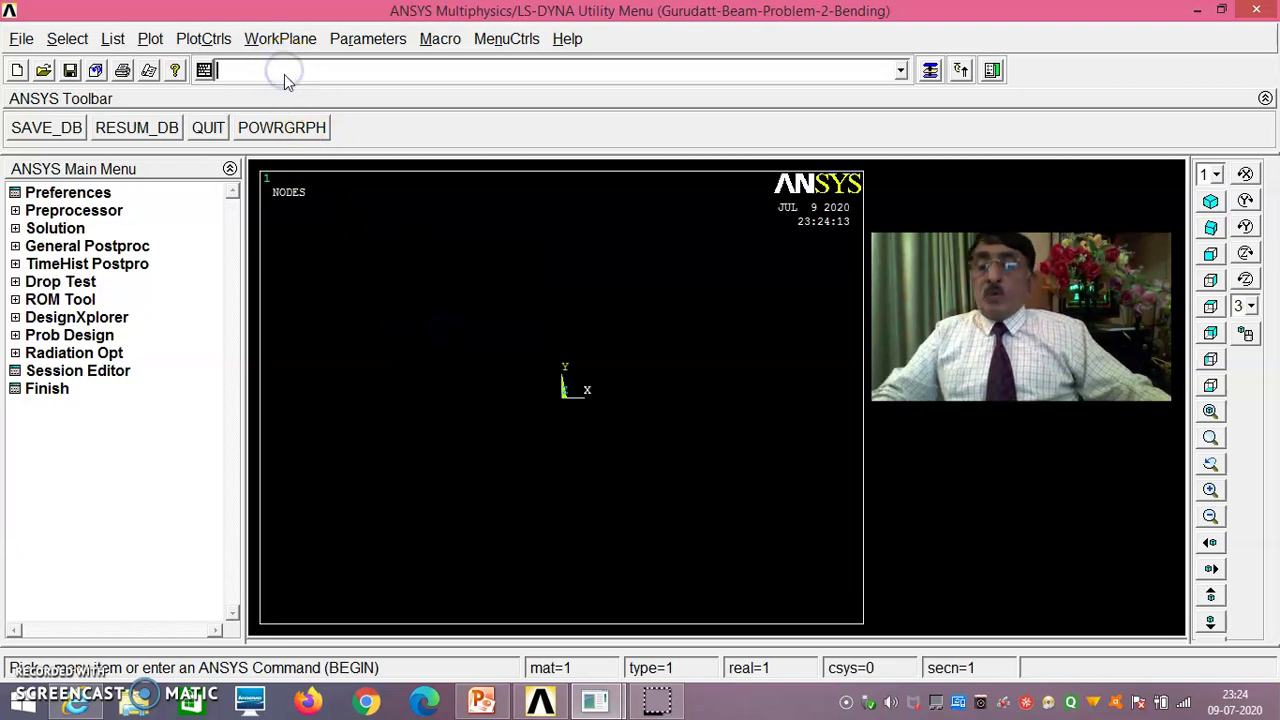
key(ctrl+v)
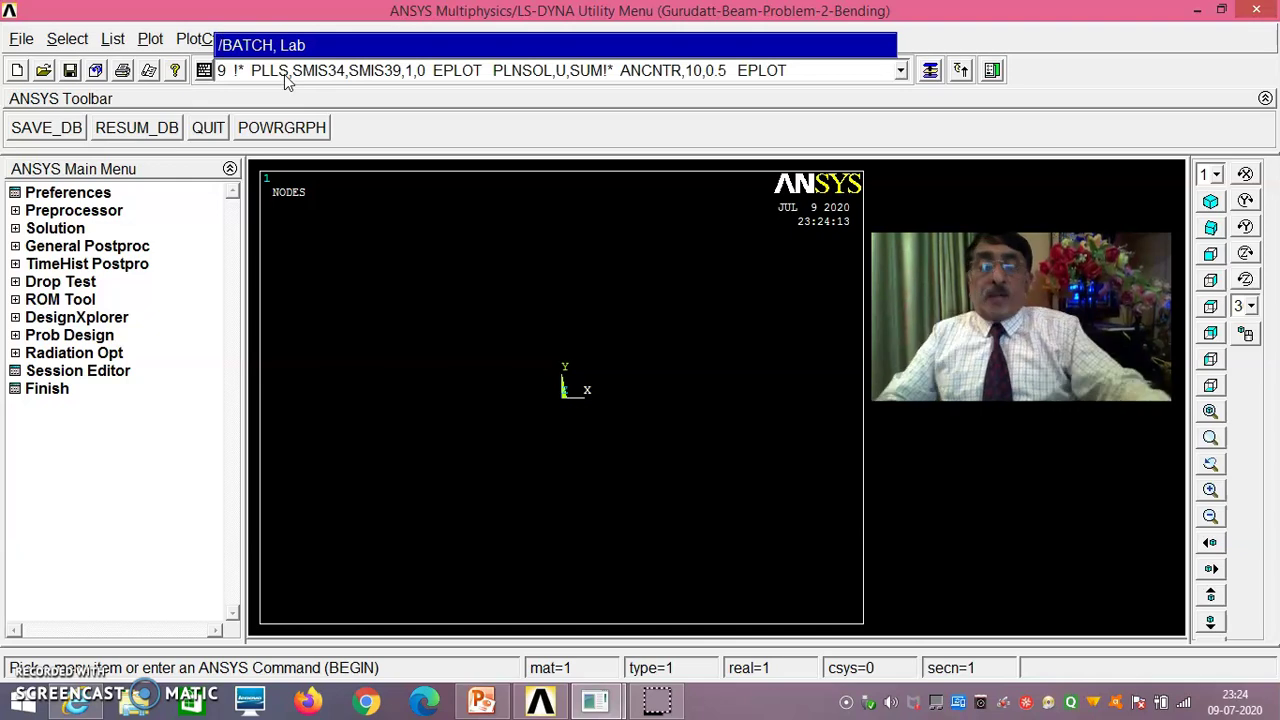
key(Return)
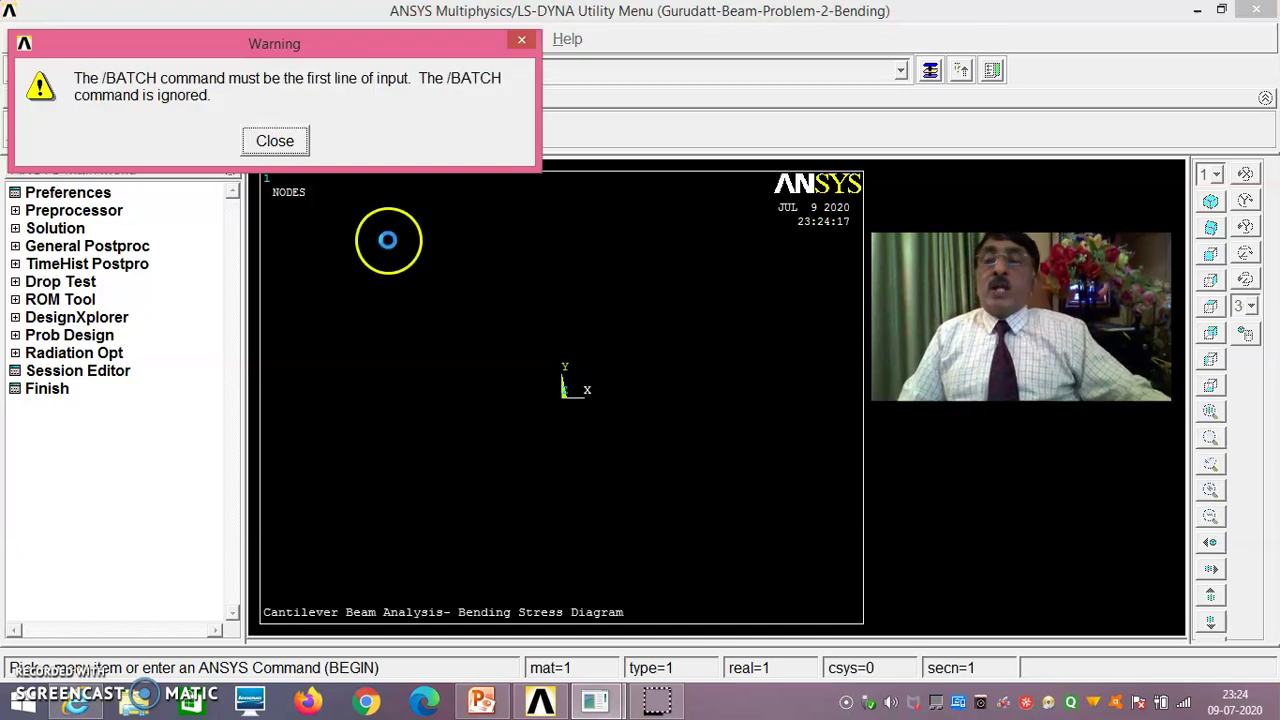